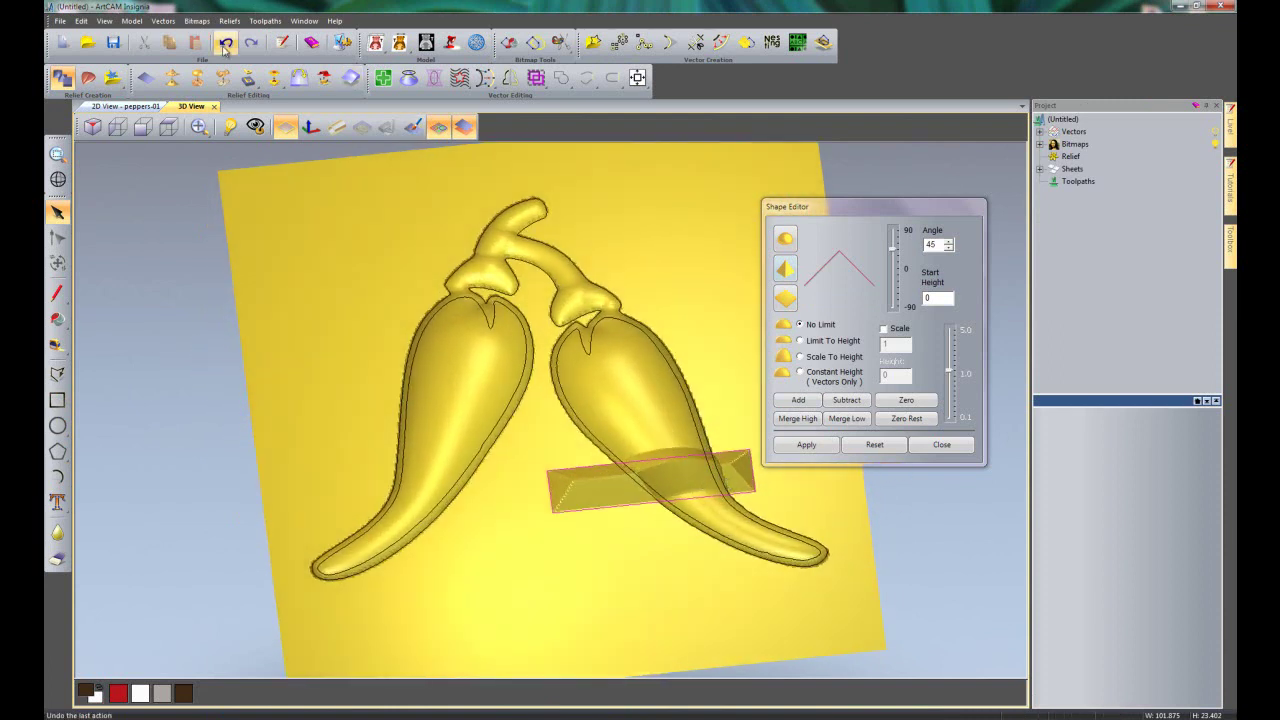
Undo the last relief change and merge the rectangle's 45° angular shape into the pepper relief with Merge High.
click(225, 45)
click(797, 418)
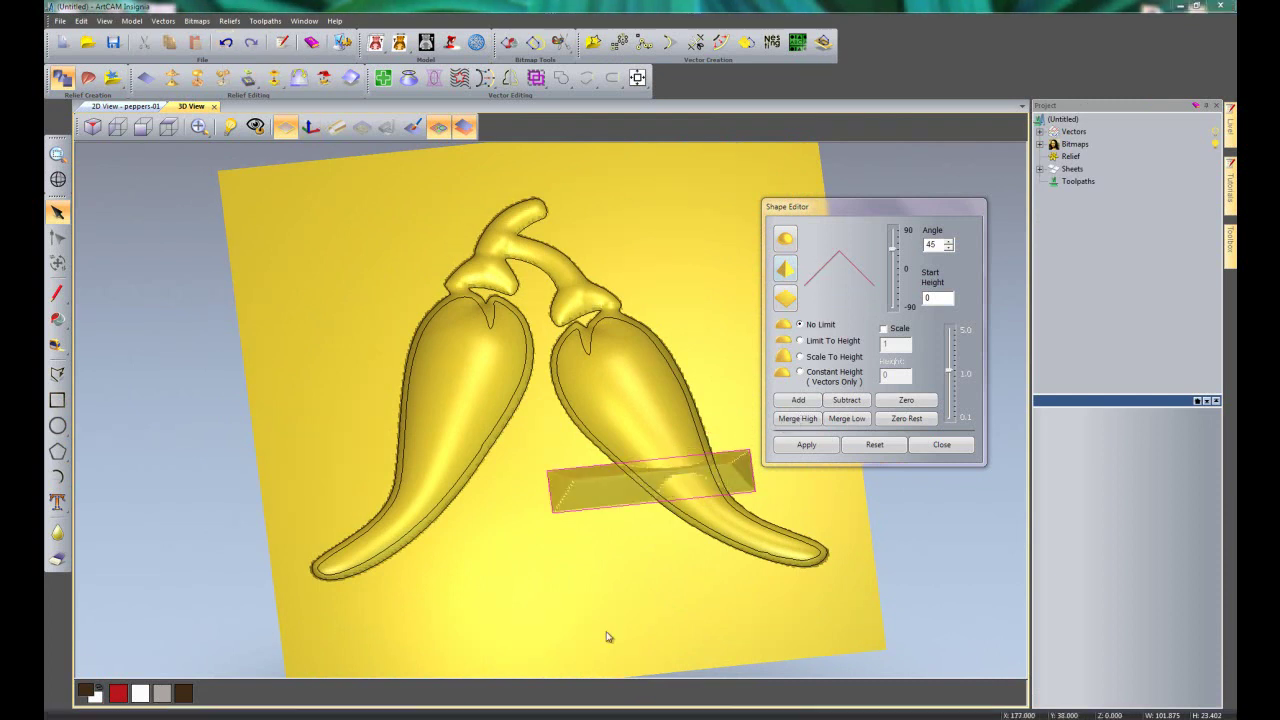
mouse_move(614, 598)
mouse_down()
mouse_move(646, 534)
mouse_move(617, 626)
mouse_move(624, 583)
mouse_up()
scroll(671, 471, up, 2)
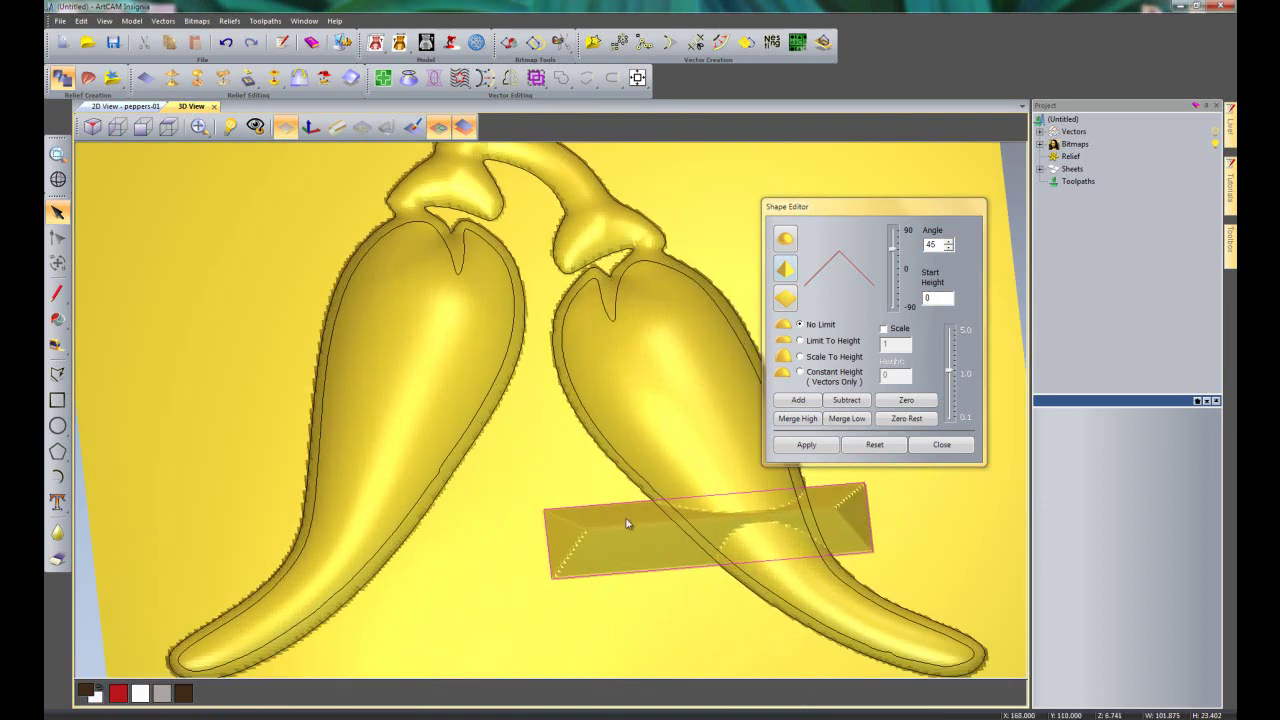
Try merging the rectangle's 45° angular shape into the pepper relief with Merge Low, and undo the relief change.
click(860, 420)
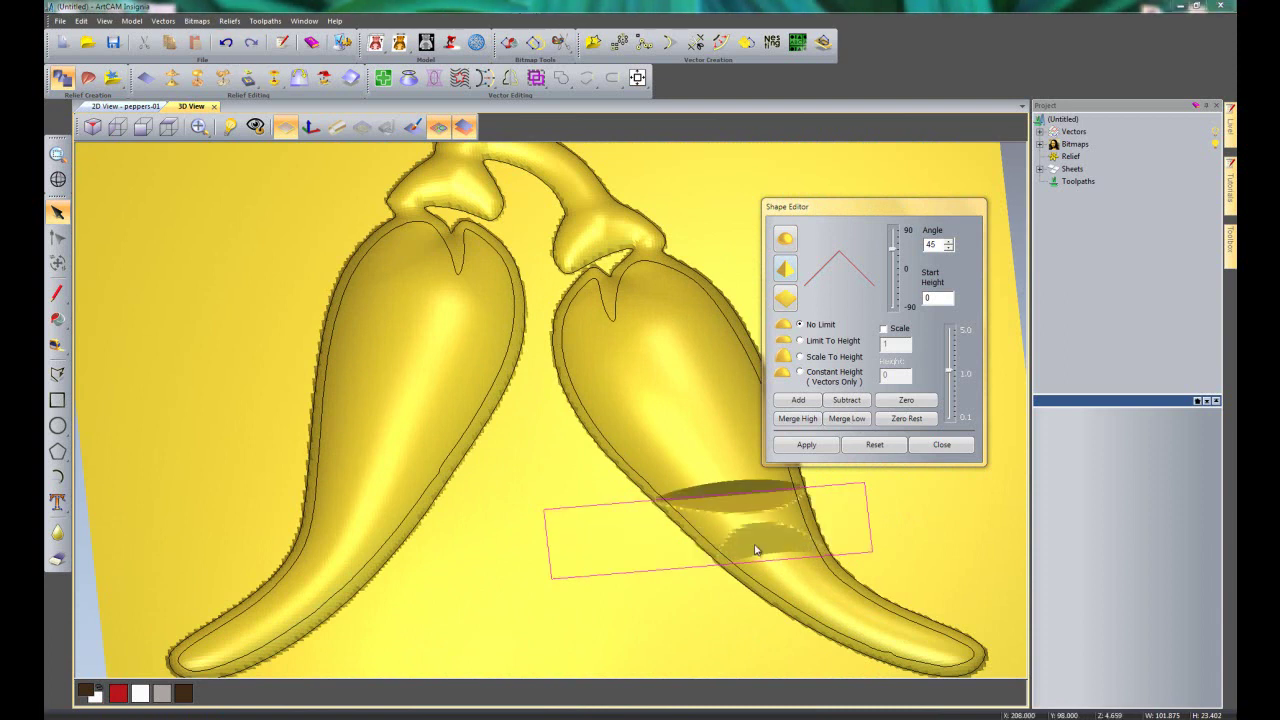
mouse_move(743, 571)
mouse_down()
mouse_move(760, 575)
mouse_move(746, 580)
mouse_up()
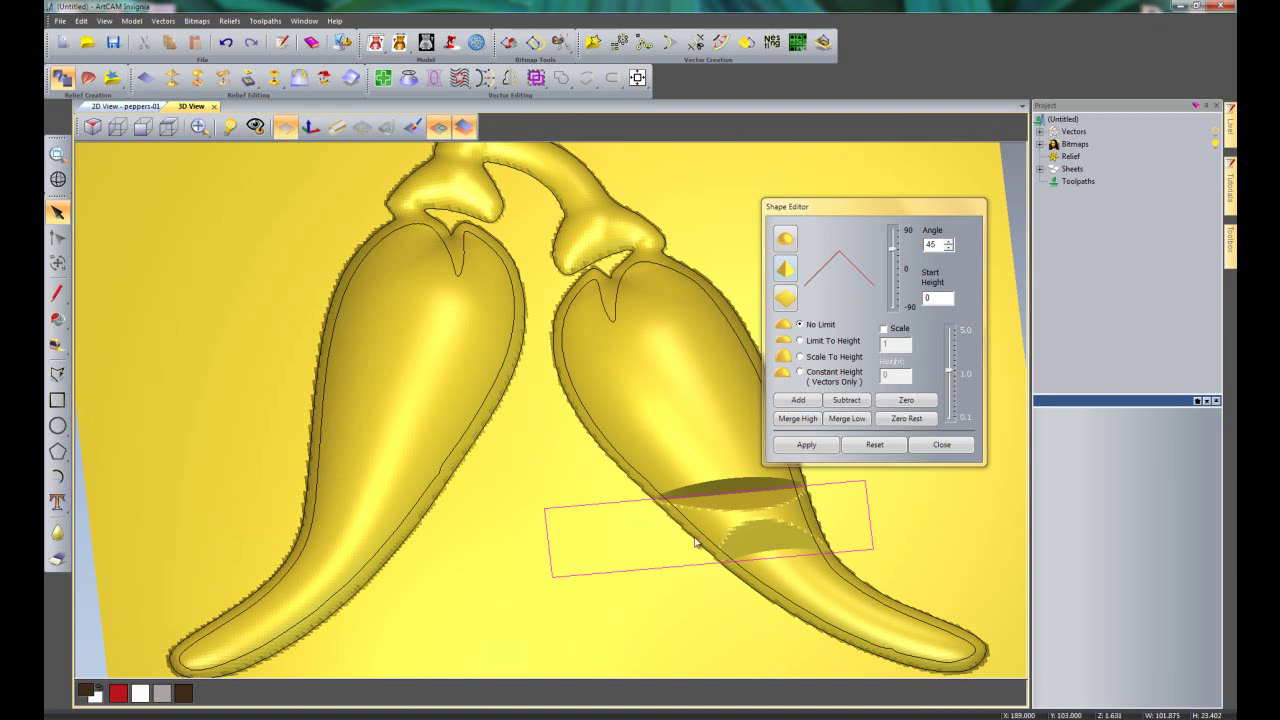
click(226, 42)
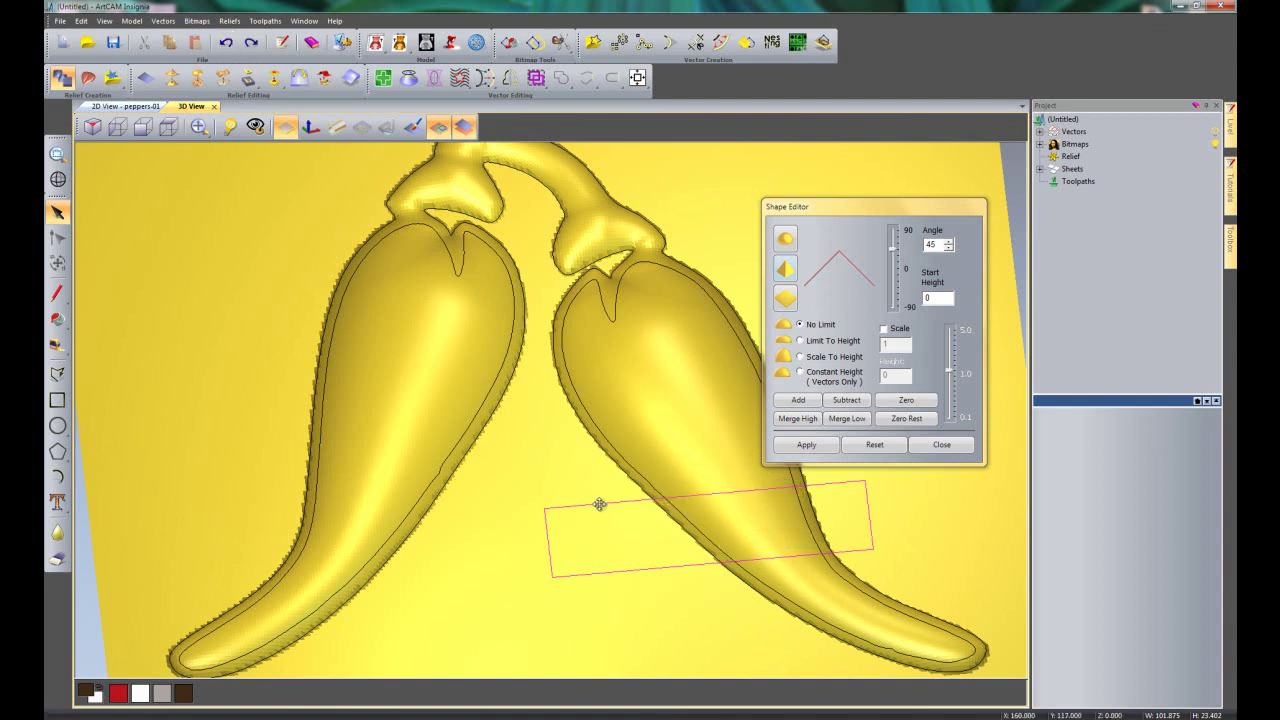
Delete the rectangle vector lying across the lower part of the right pepper.
key(Delete)
scroll(580, 500, down, 4)
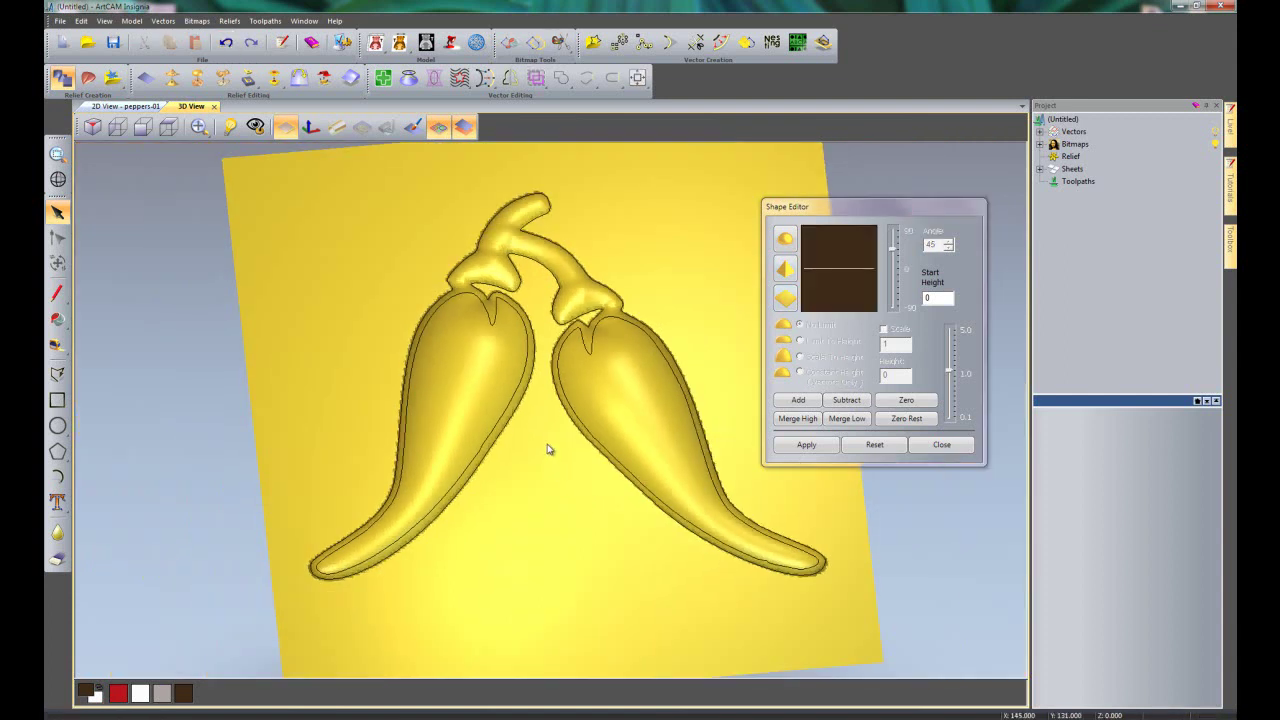
Examine the edges and surface quality of both peppers in the relief up close.
scroll(550, 450, up, 4)
drag(620, 551, 645, 523)
scroll(671, 449, up, 5)
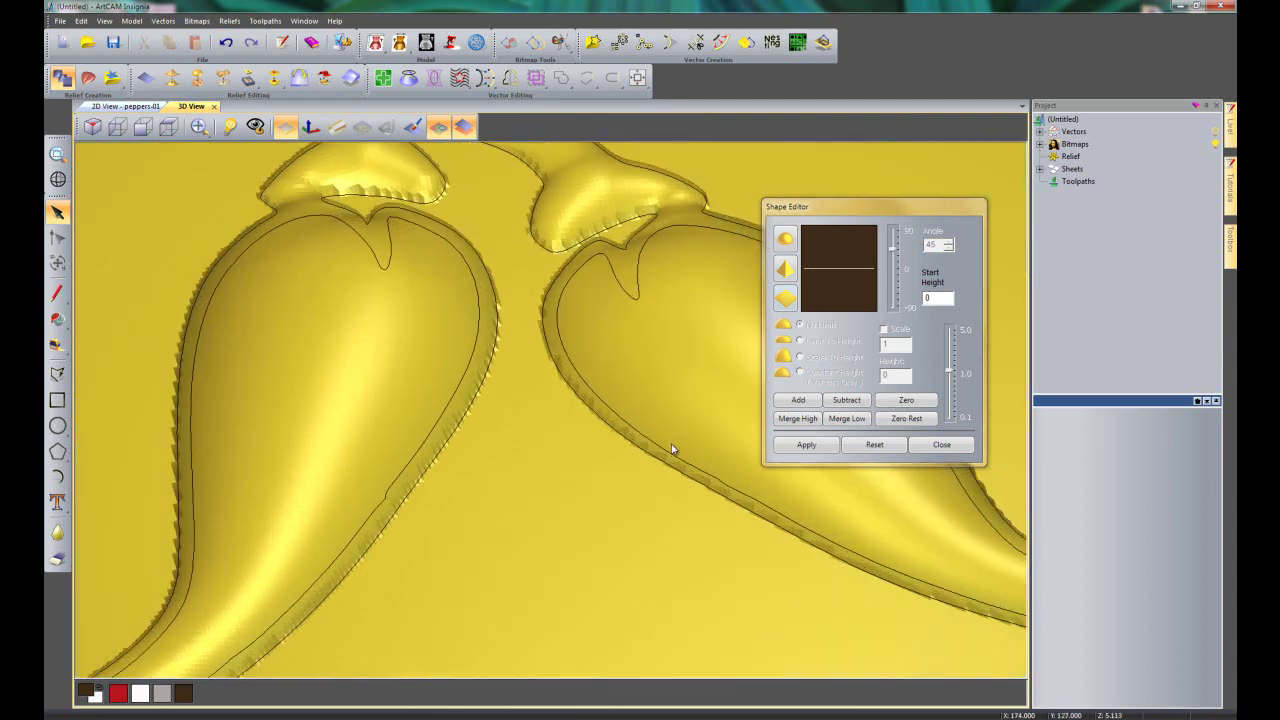
middle_drag(672, 449, 297, 449)
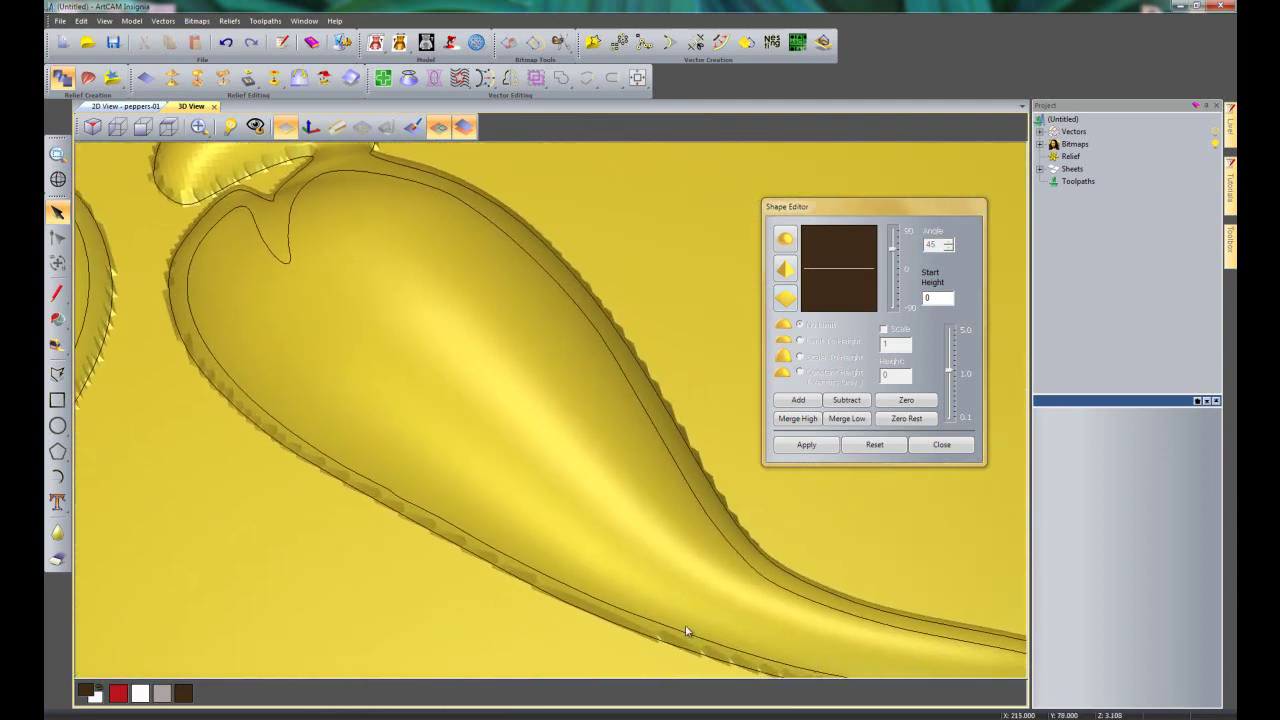
scroll(456, 459, down, 2)
scroll(456, 459, down, 1)
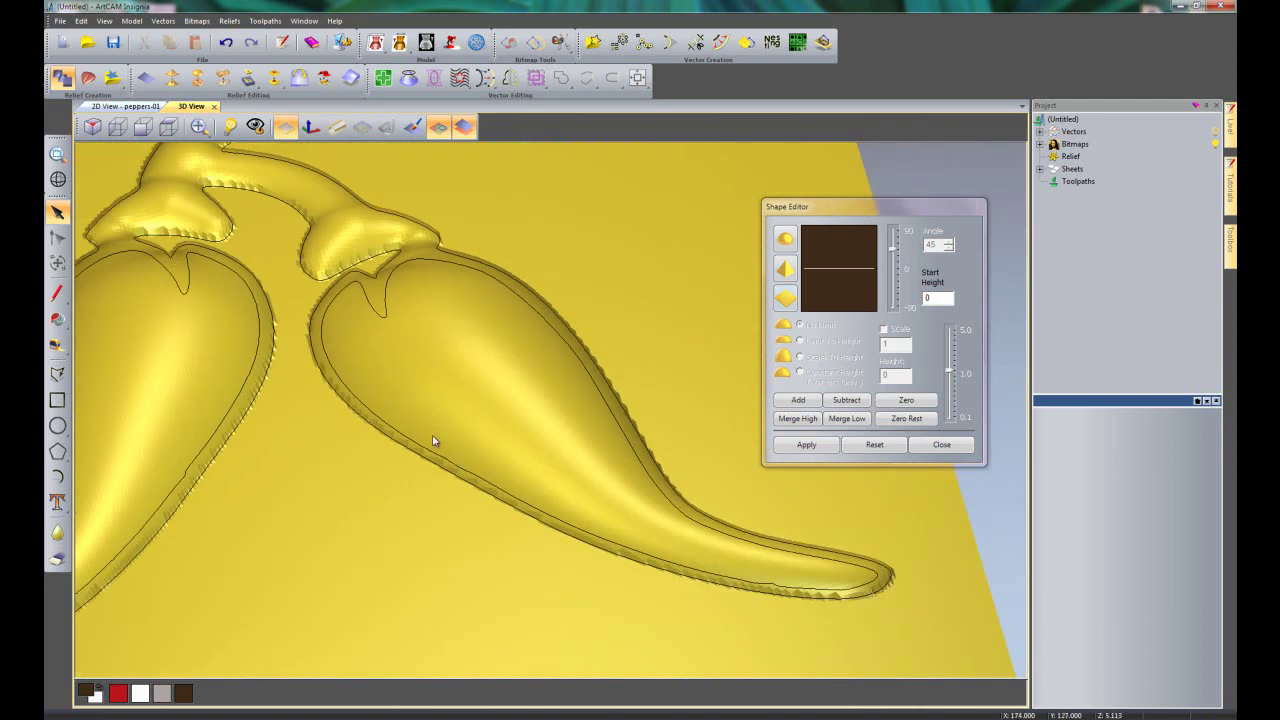
drag(413, 398, 428, 441)
scroll(570, 463, up, 2)
scroll(570, 463, down, 3)
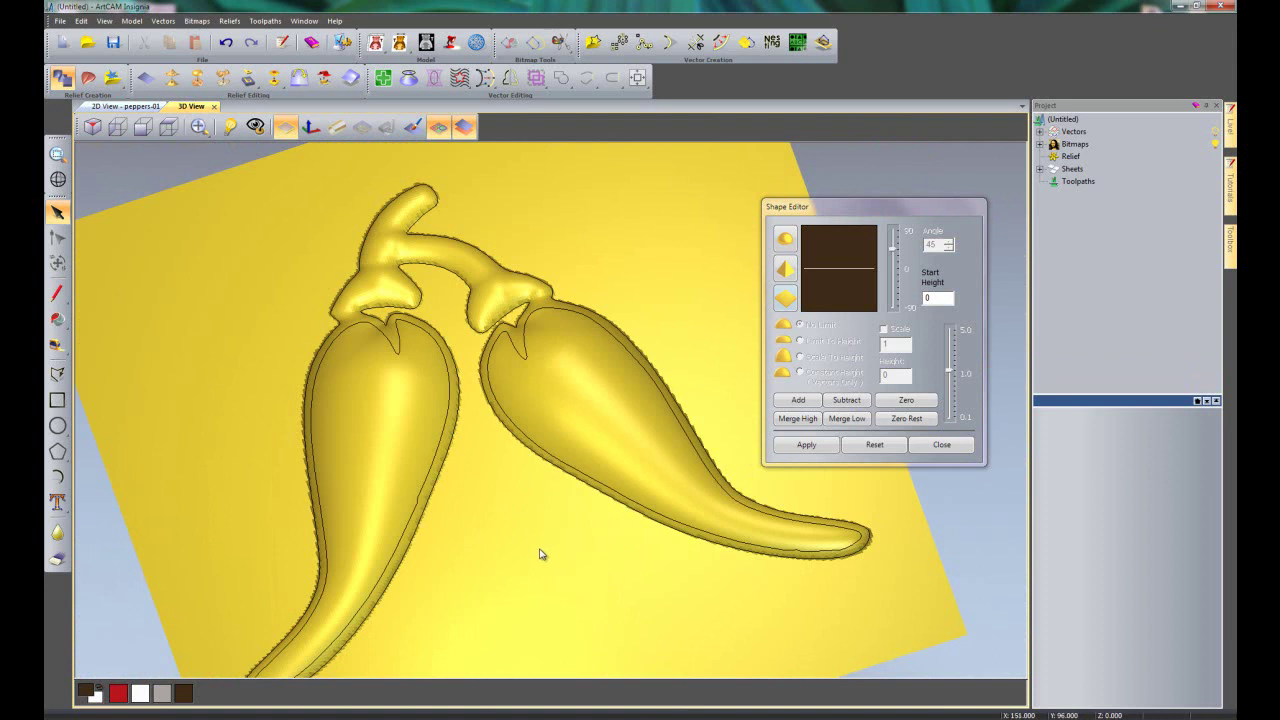
scroll(532, 511, up, 1)
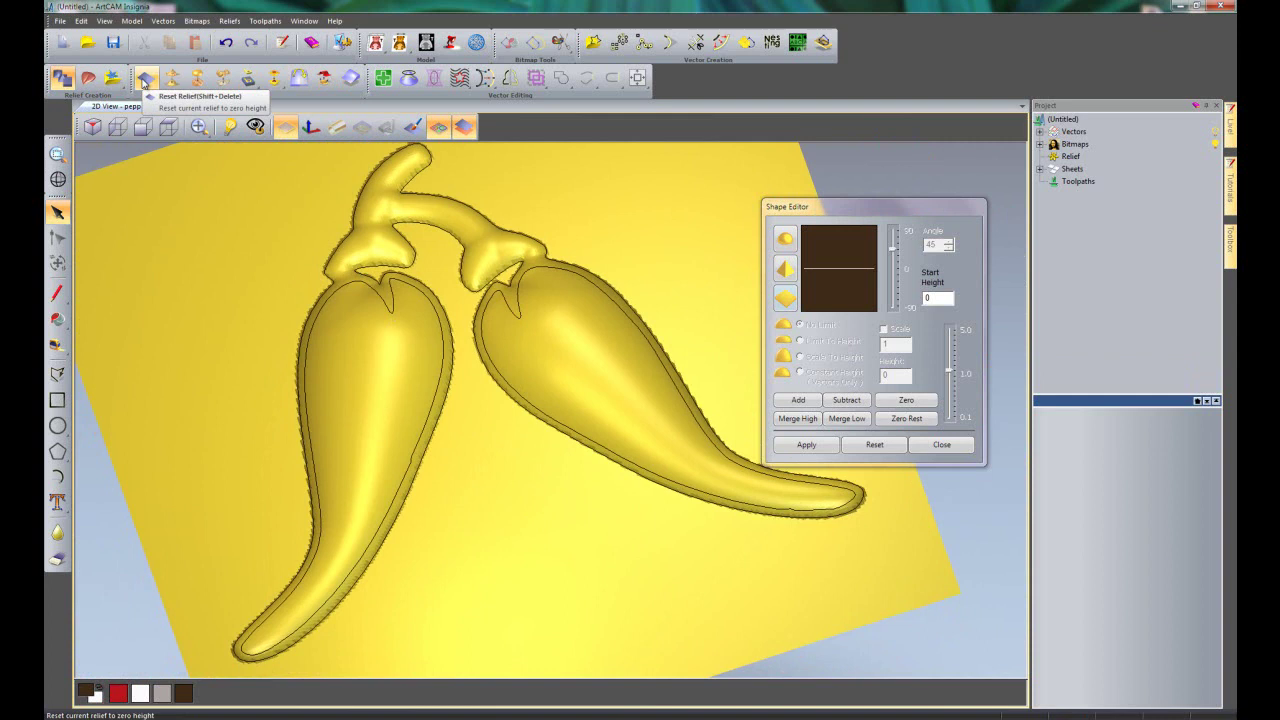
Reset the relief to zero height and adjust the model resolution to 1682 by 1682 points.
click(145, 80)
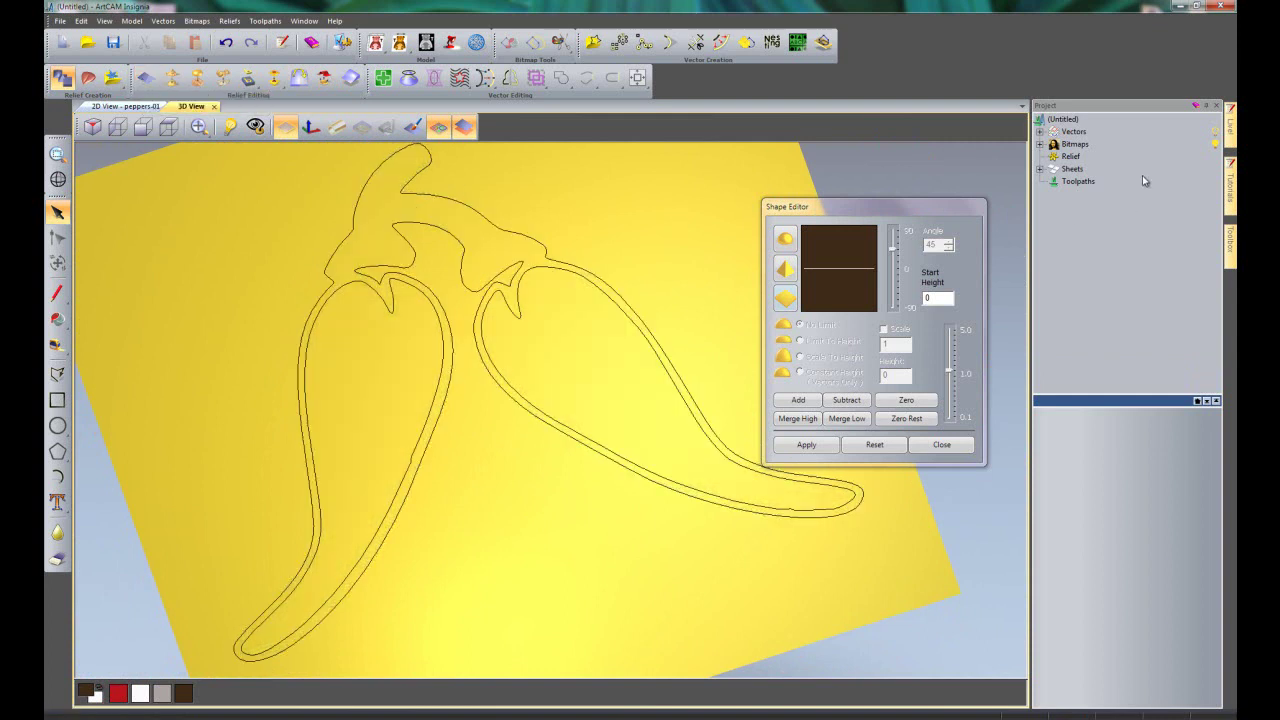
click(1066, 121)
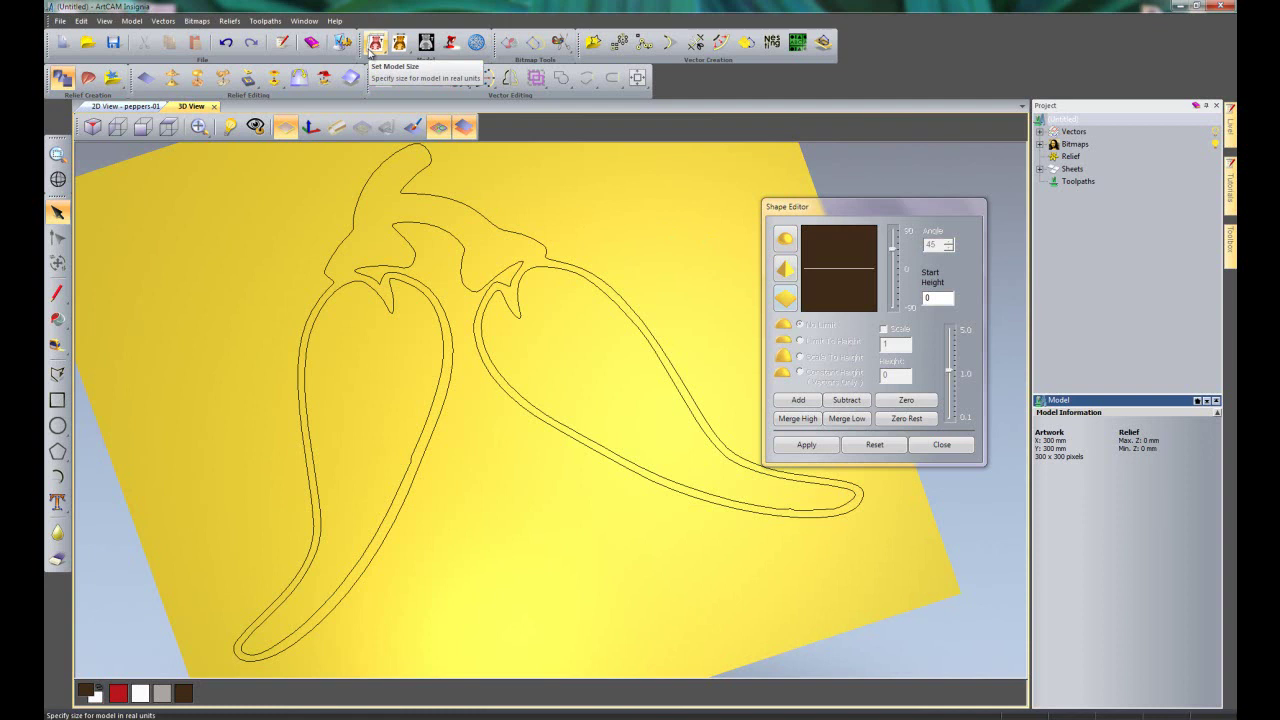
click(373, 46)
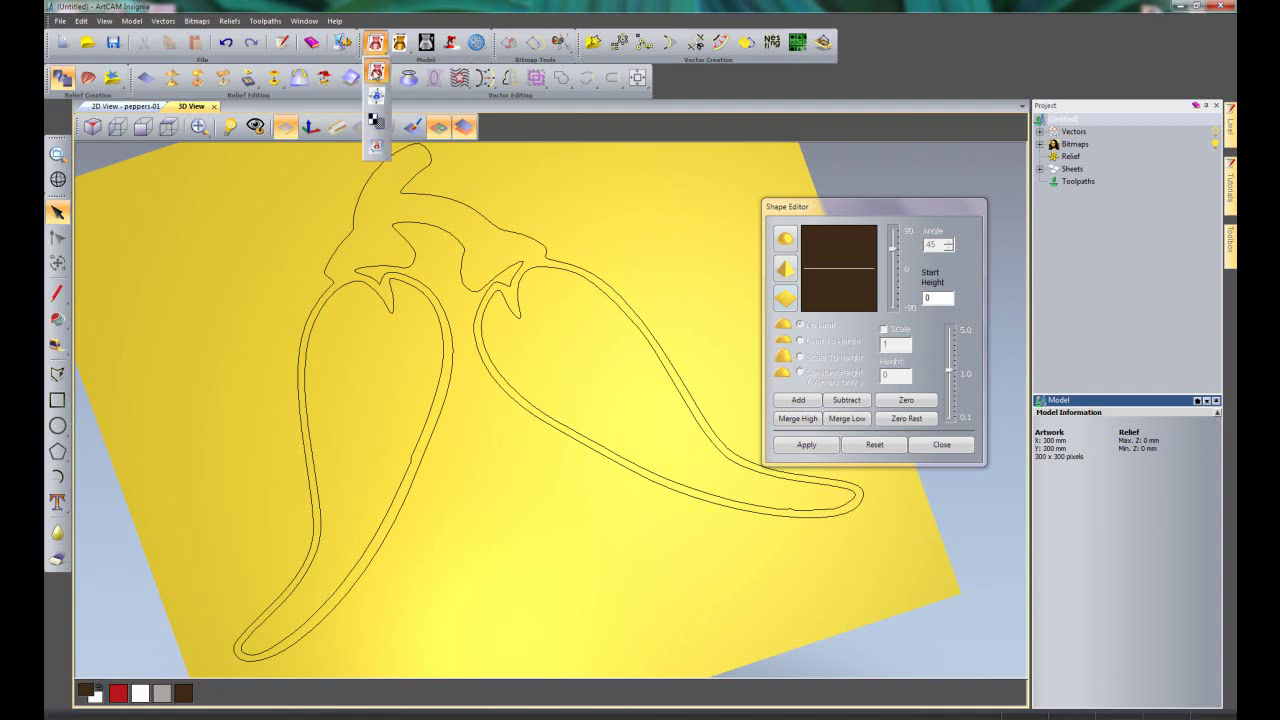
click(378, 121)
drag(597, 369, 619, 368)
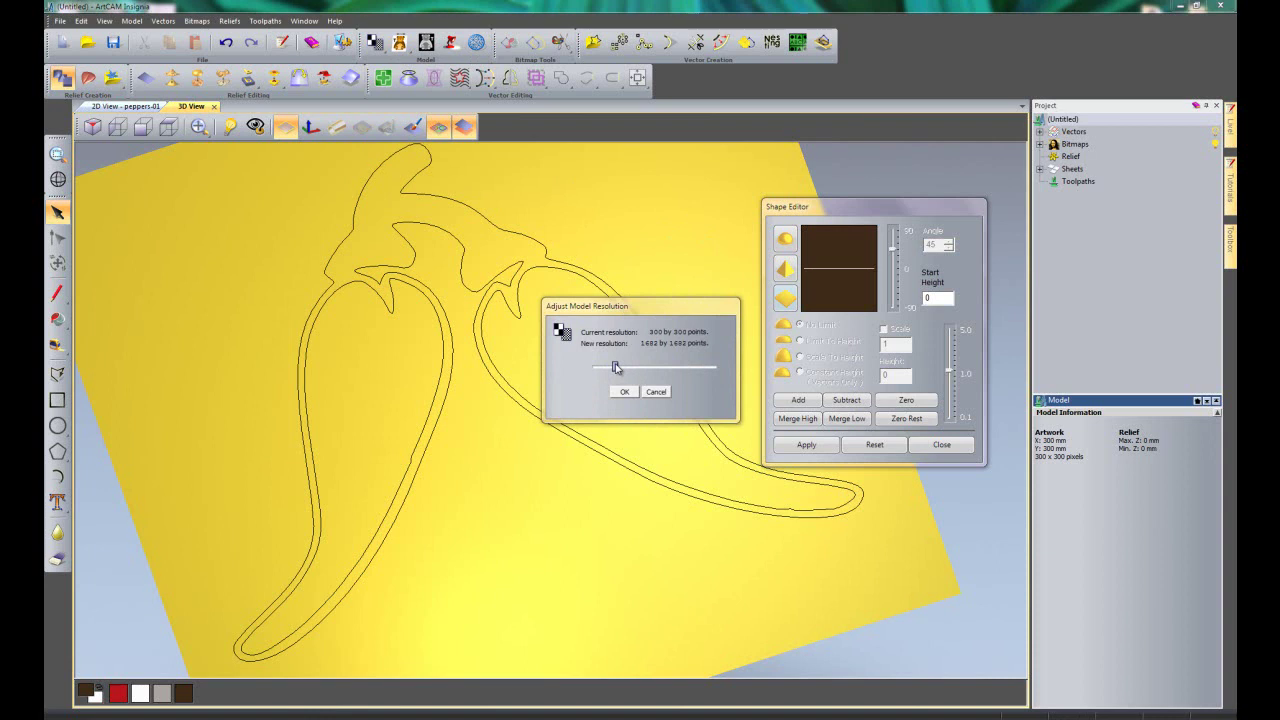
click(625, 392)
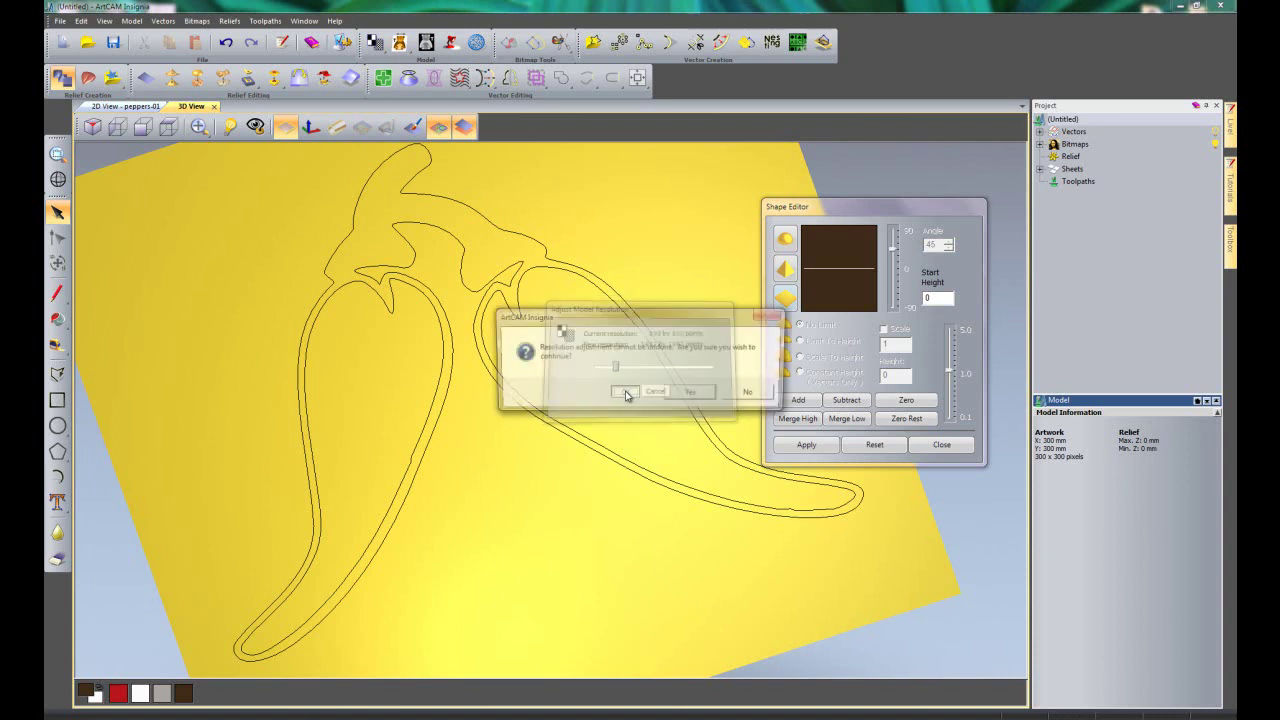
click(686, 393)
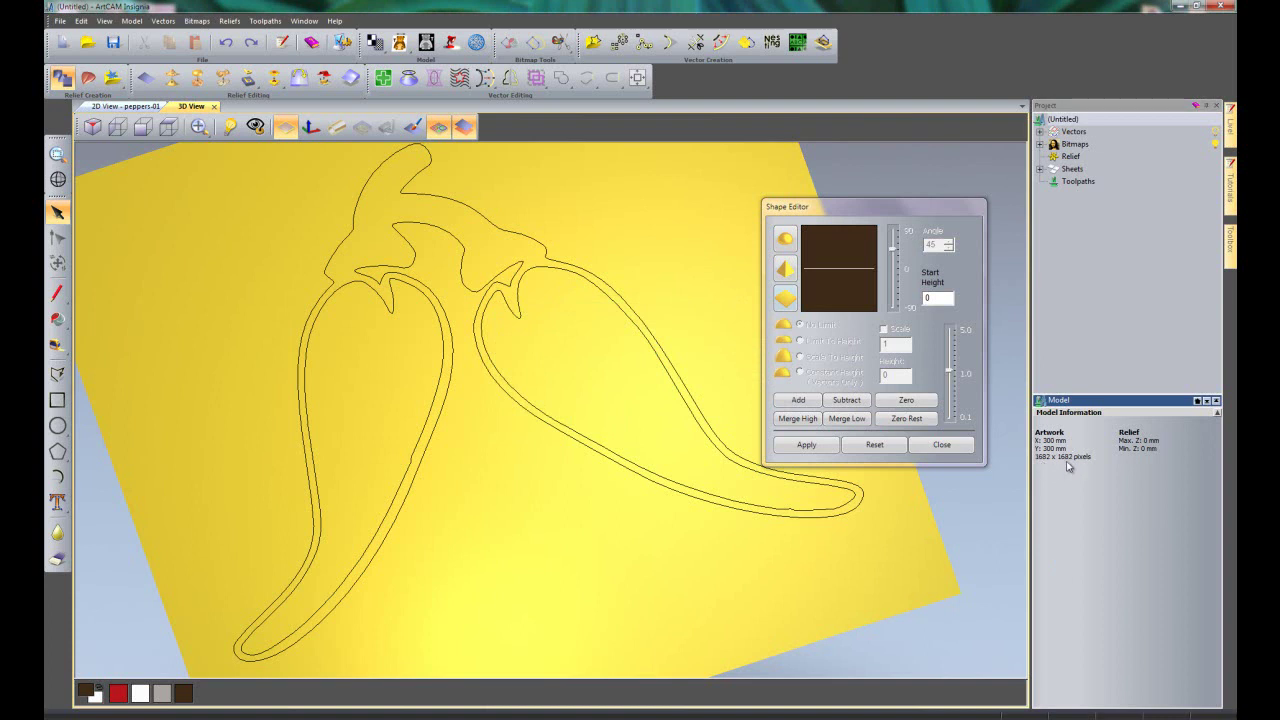
Add a round shape with a 45° angle to the relief from the outer pepper outlines, and close the Shape Editor.
click(573, 444)
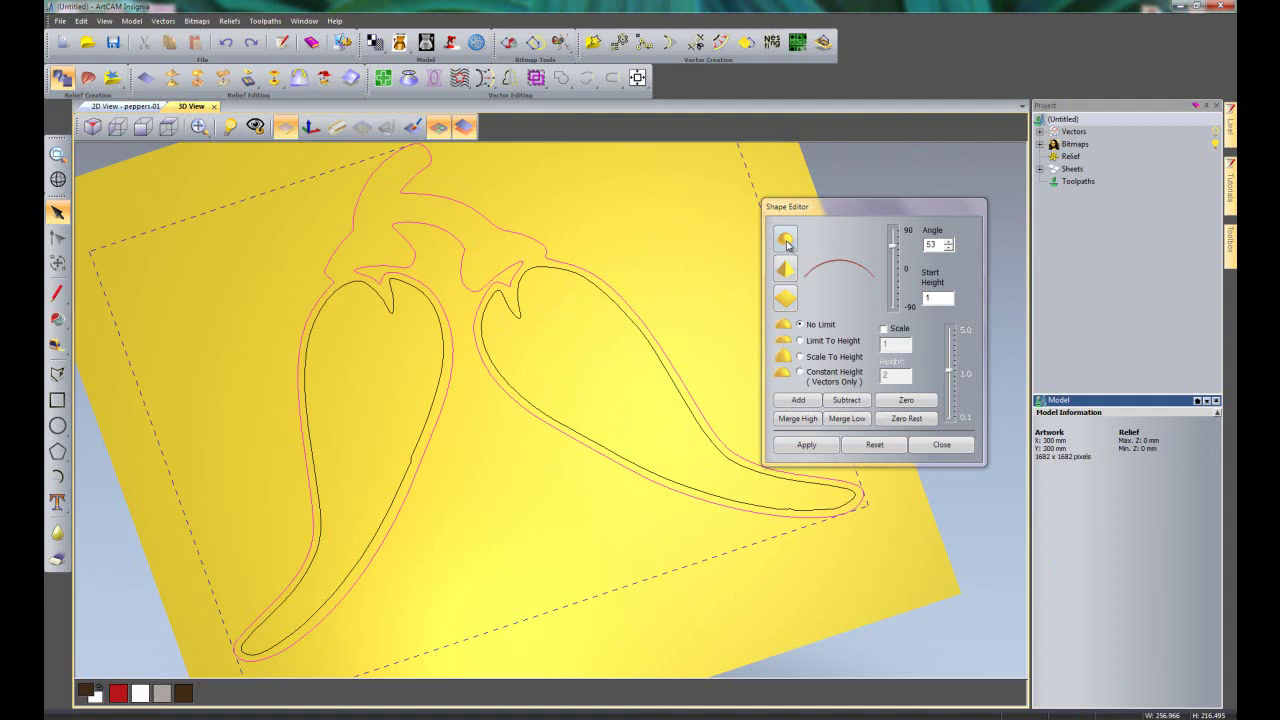
double_click(931, 244)
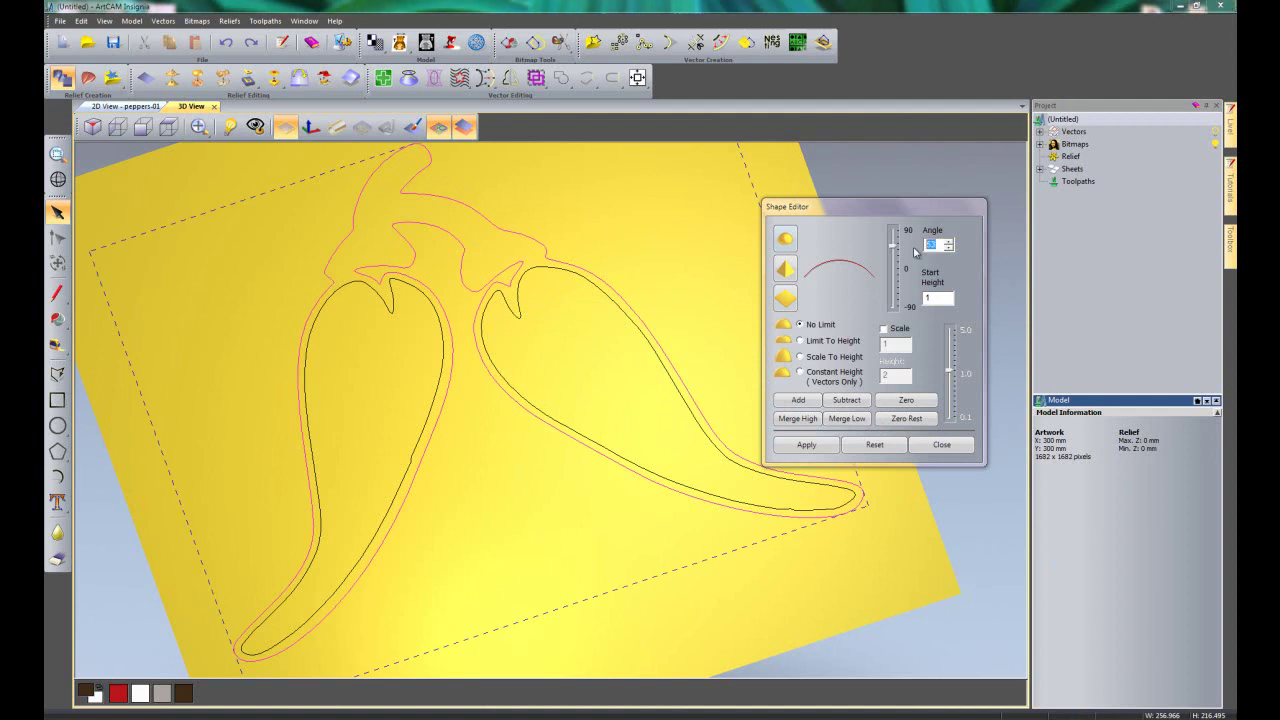
click(797, 399)
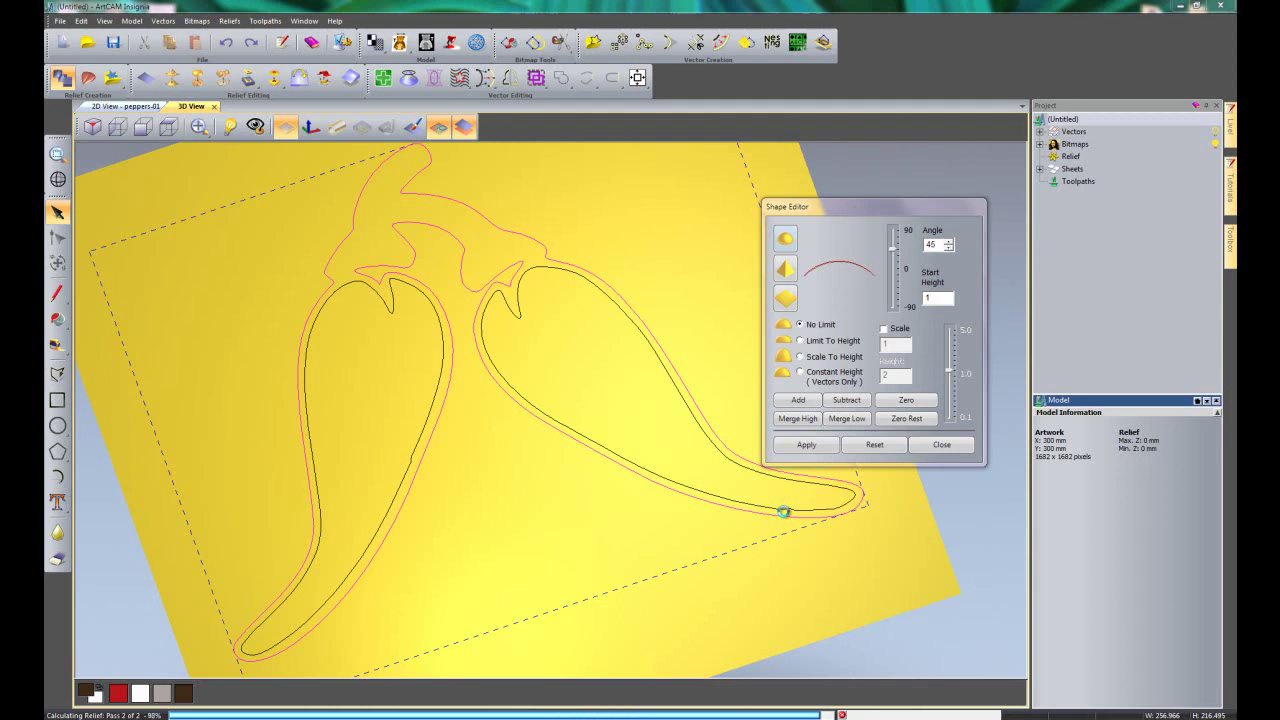
click(941, 444)
click(578, 522)
Examine the edges and side walls of the recalculated pepper relief up close and from a low angle.
drag(574, 500, 579, 410)
scroll(580, 411, up, 5)
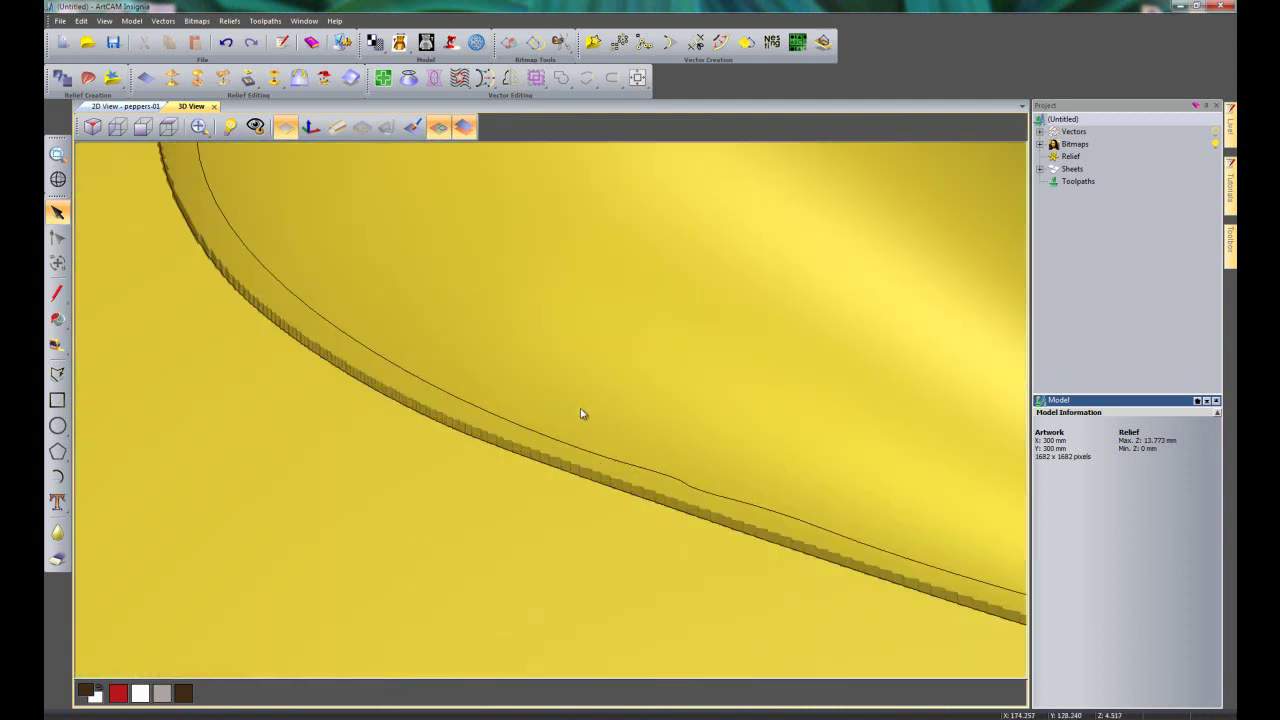
scroll(581, 413, down, 2)
scroll(582, 413, down, 3)
drag(583, 403, 640, 452)
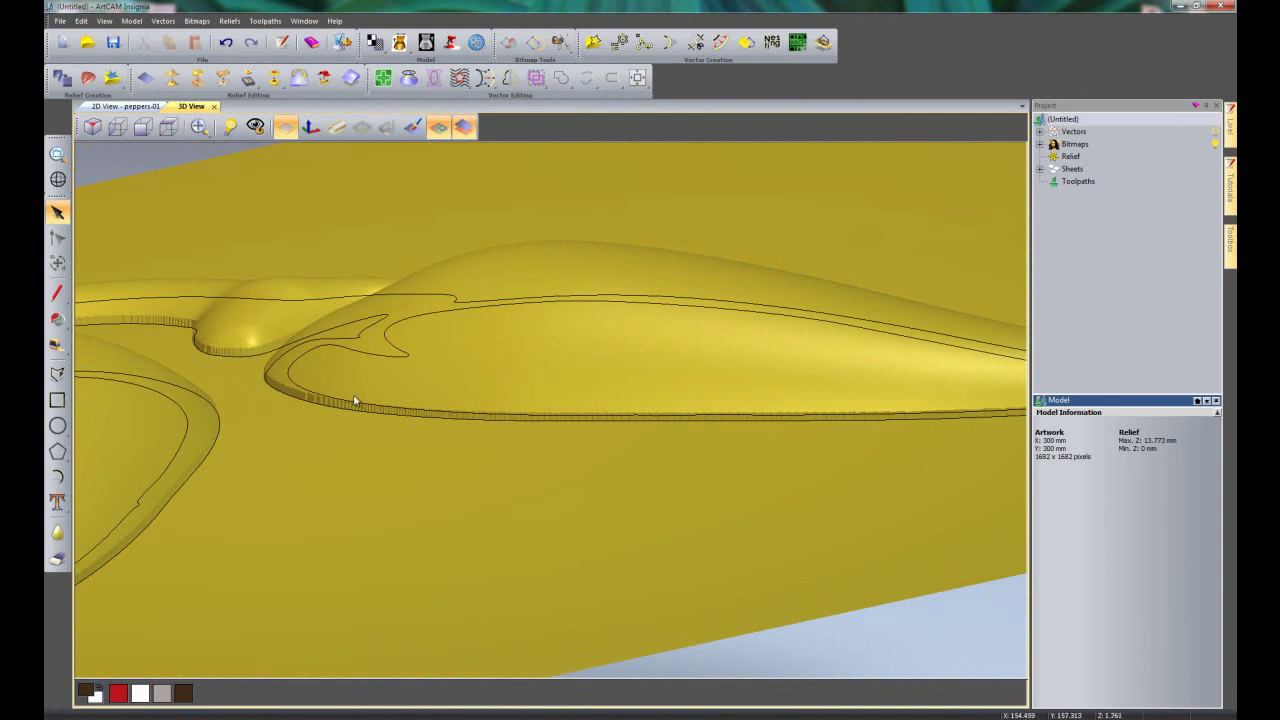
scroll(513, 383, down, 5)
scroll(556, 359, up, 8)
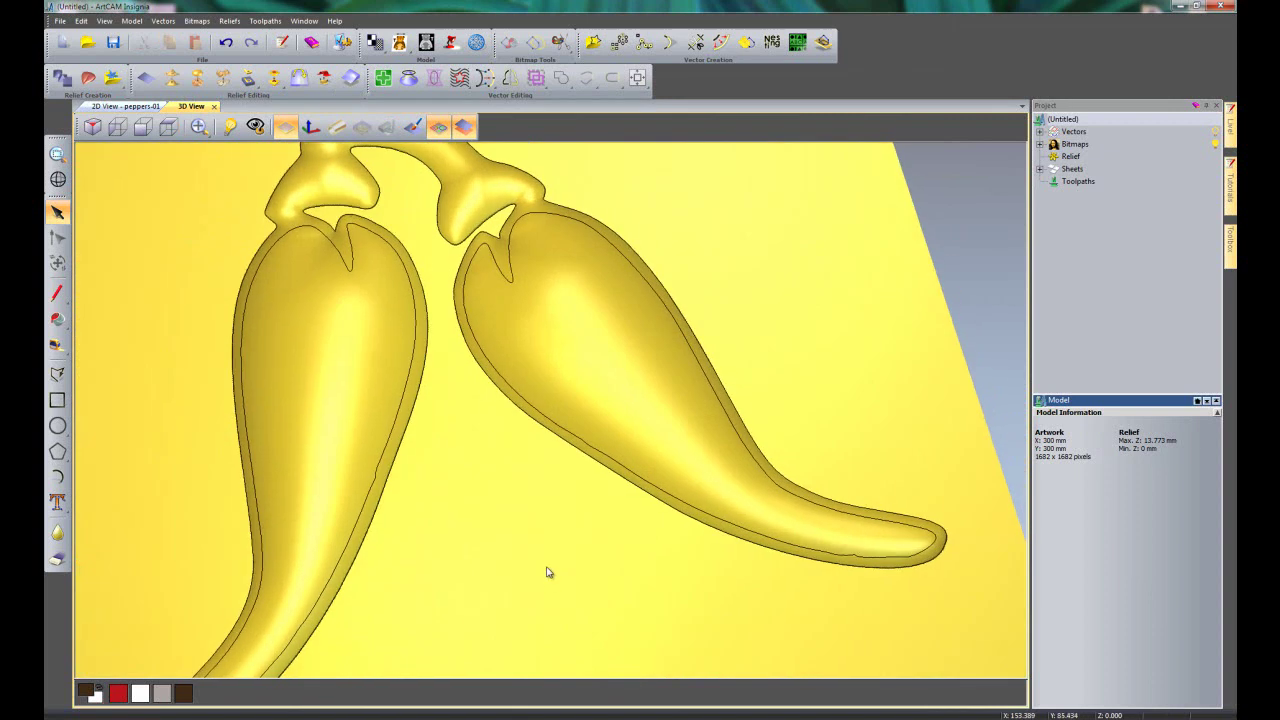
scroll(545, 494, down, 8)
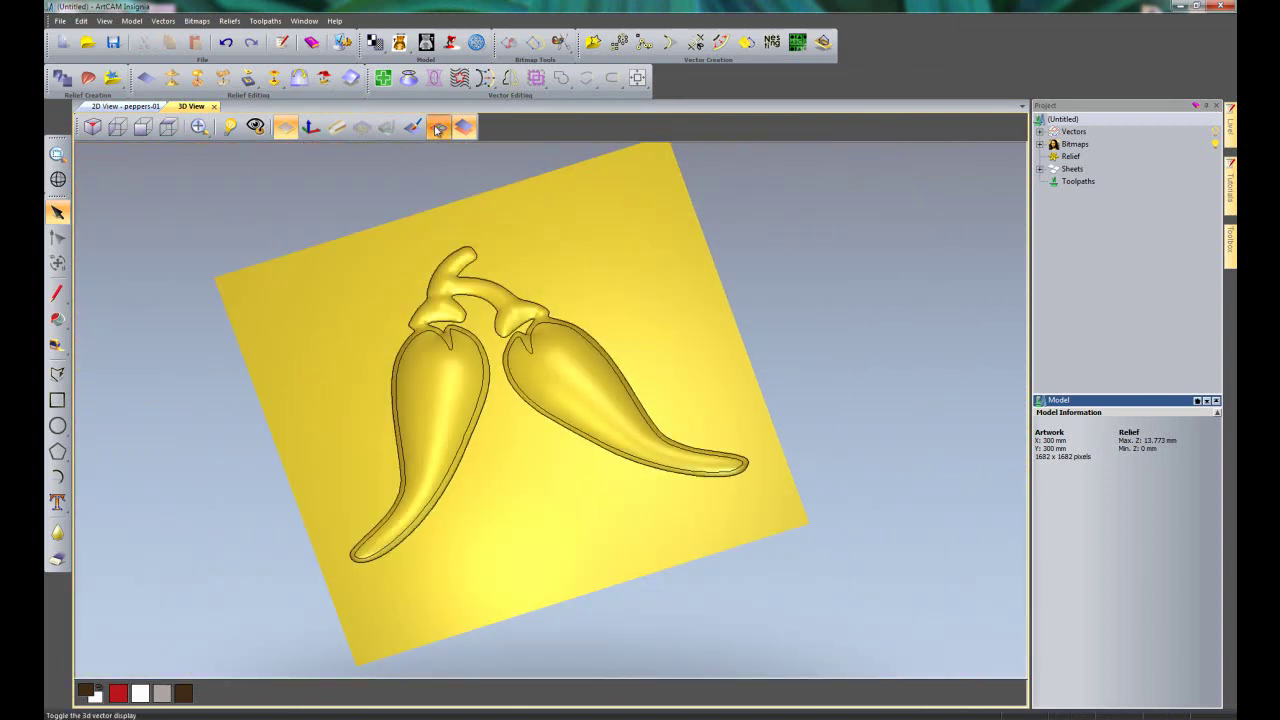
Hide the vectors and the zero plane in the 3D view so only the peppers show.
click(287, 130)
drag(795, 450, 720, 334)
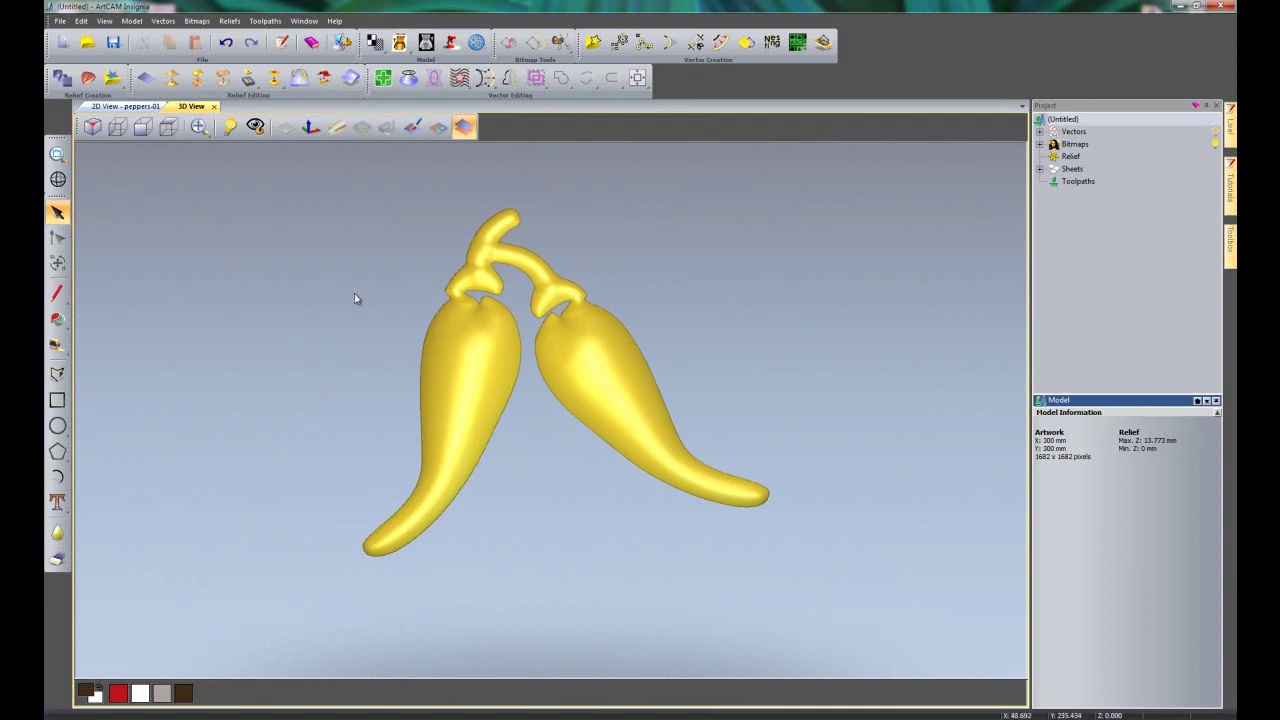
Add the Red Peppers folder as a new relief clipart library, check its relief, and close the library.
click(114, 79)
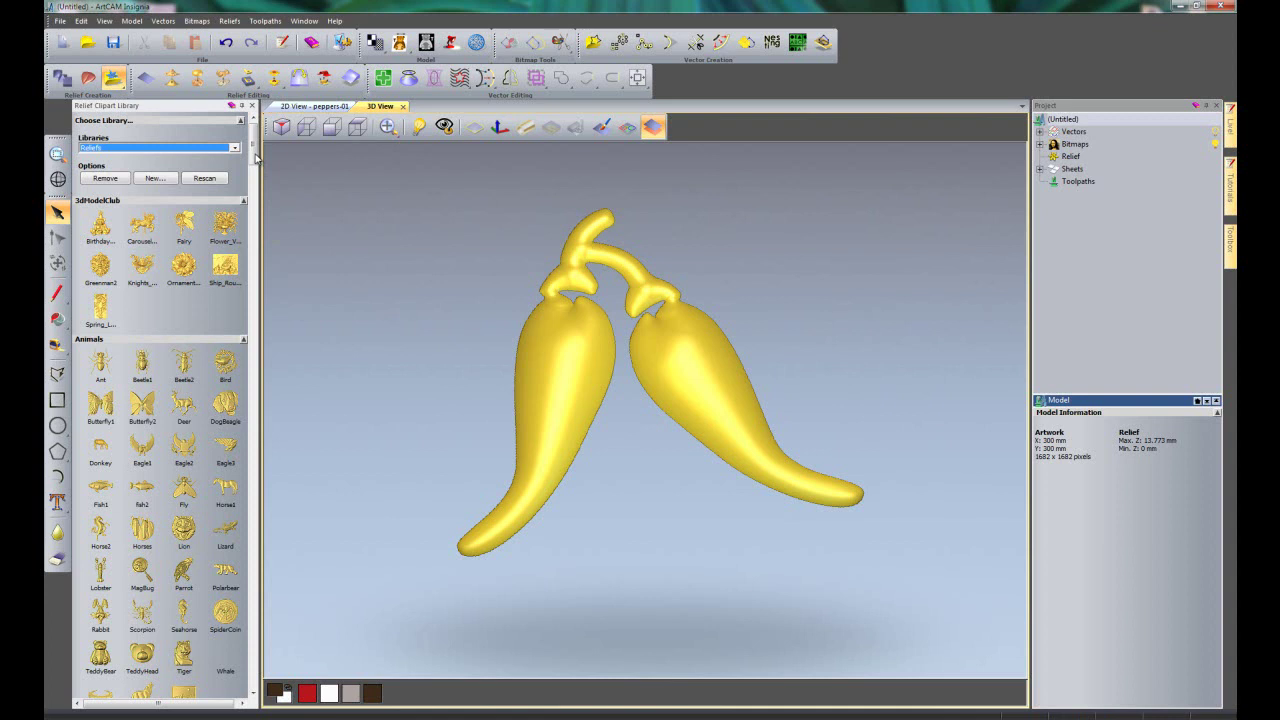
drag(256, 158, 268, 132)
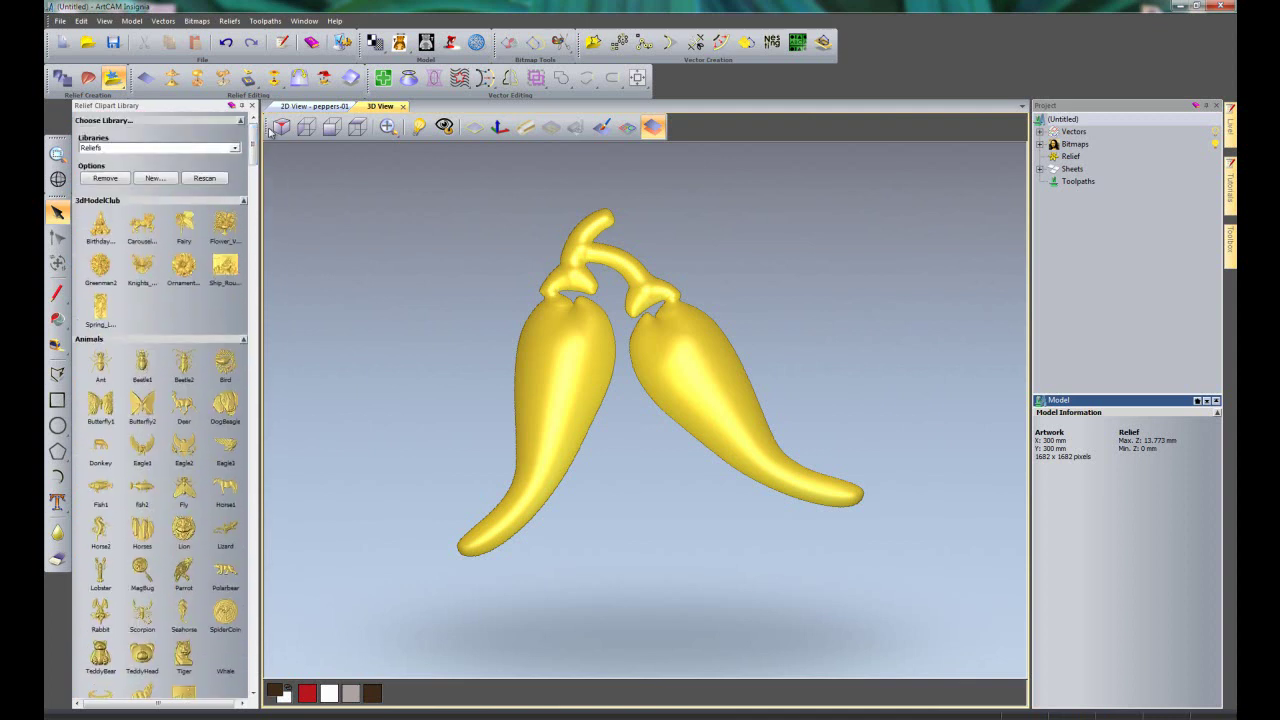
click(153, 178)
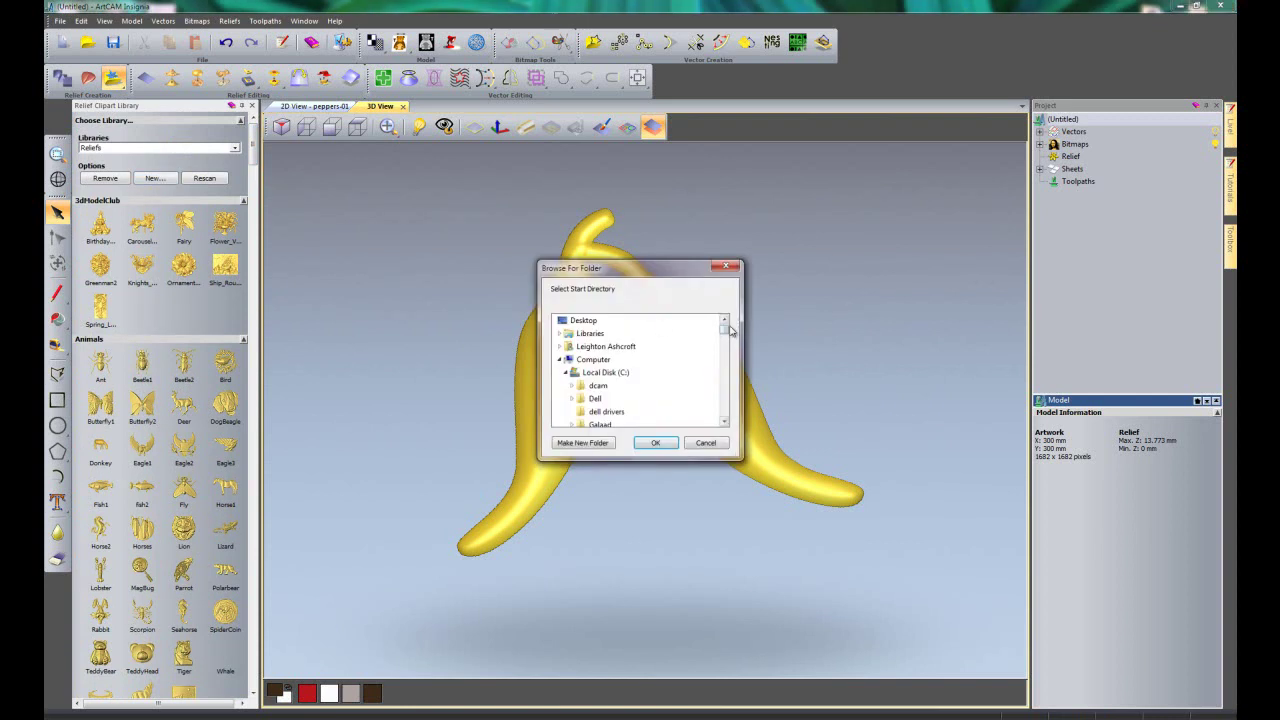
drag(725, 334, 709, 377)
click(598, 357)
click(640, 385)
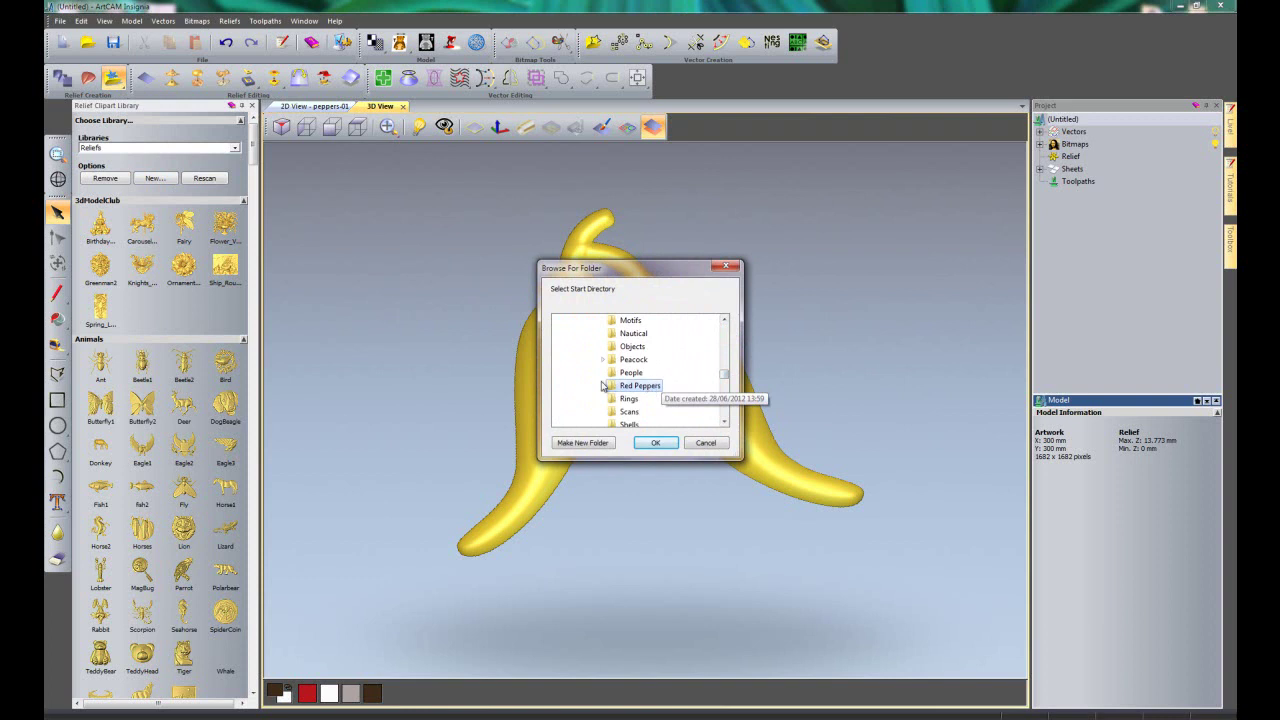
click(655, 443)
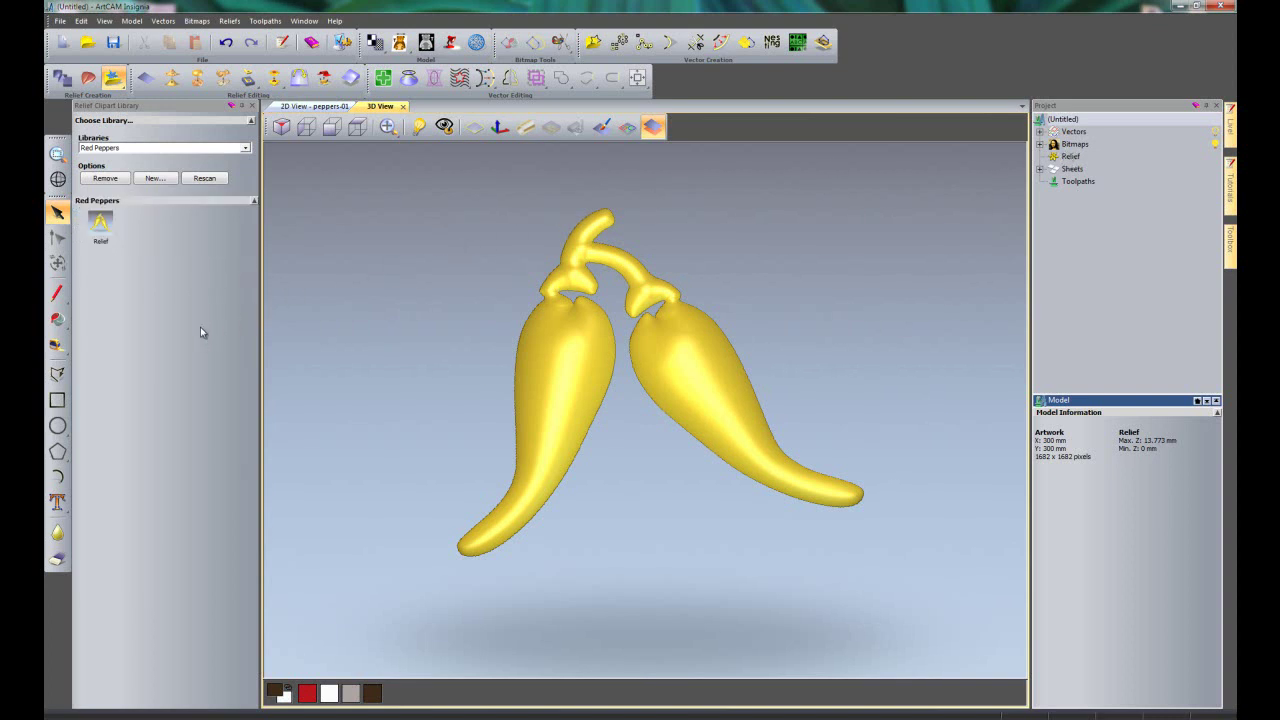
click(112, 240)
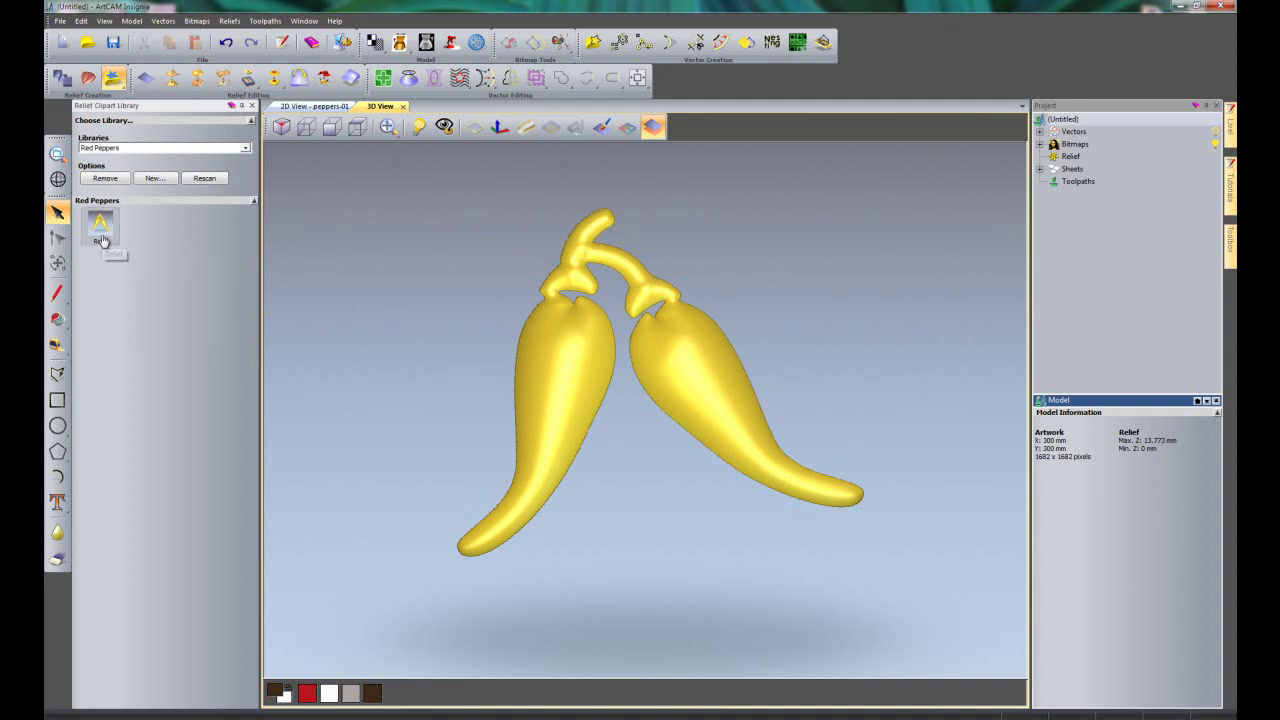
click(251, 106)
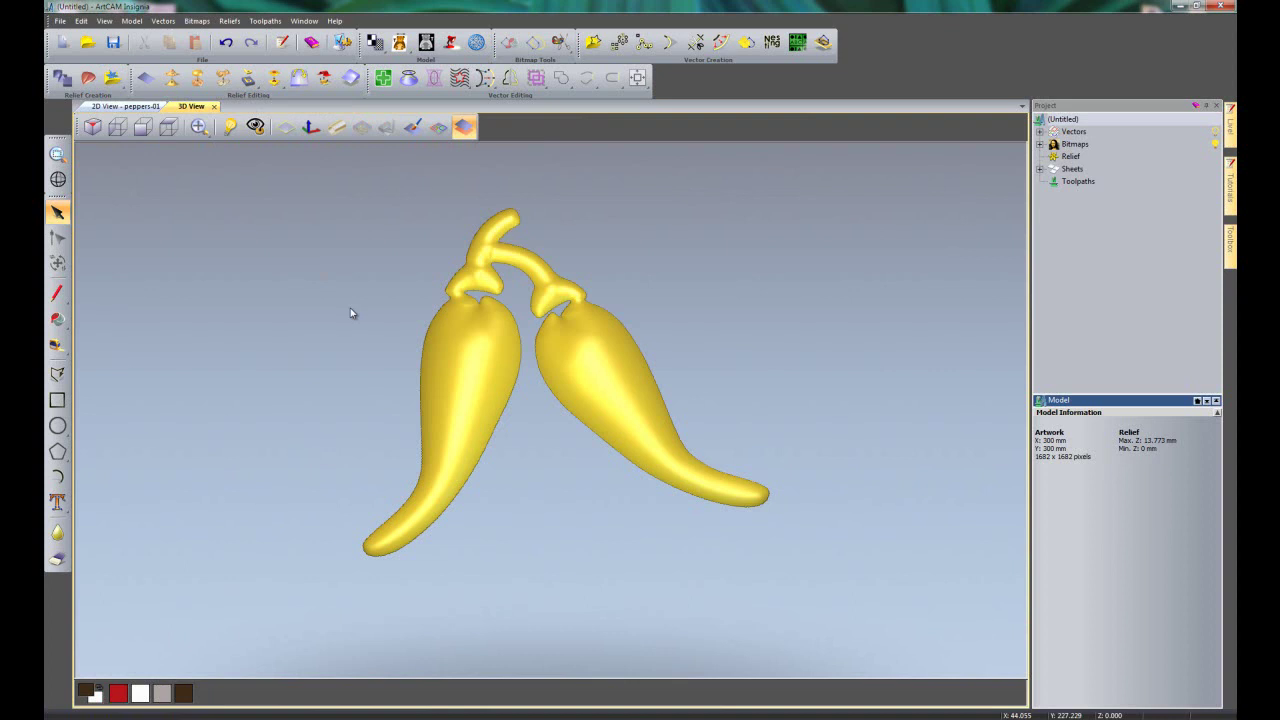
Open red peppers.jpg without saving the current model, and set the new model's height to 300 mm.
click(60, 20)
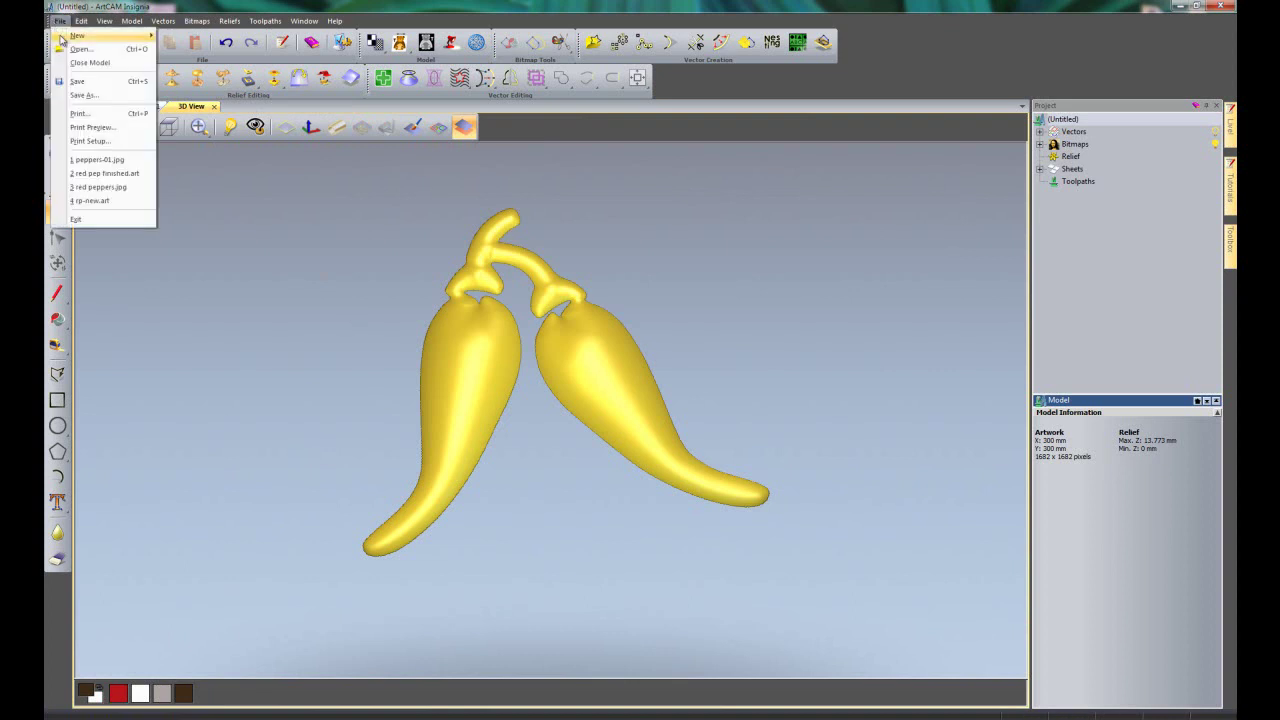
click(123, 49)
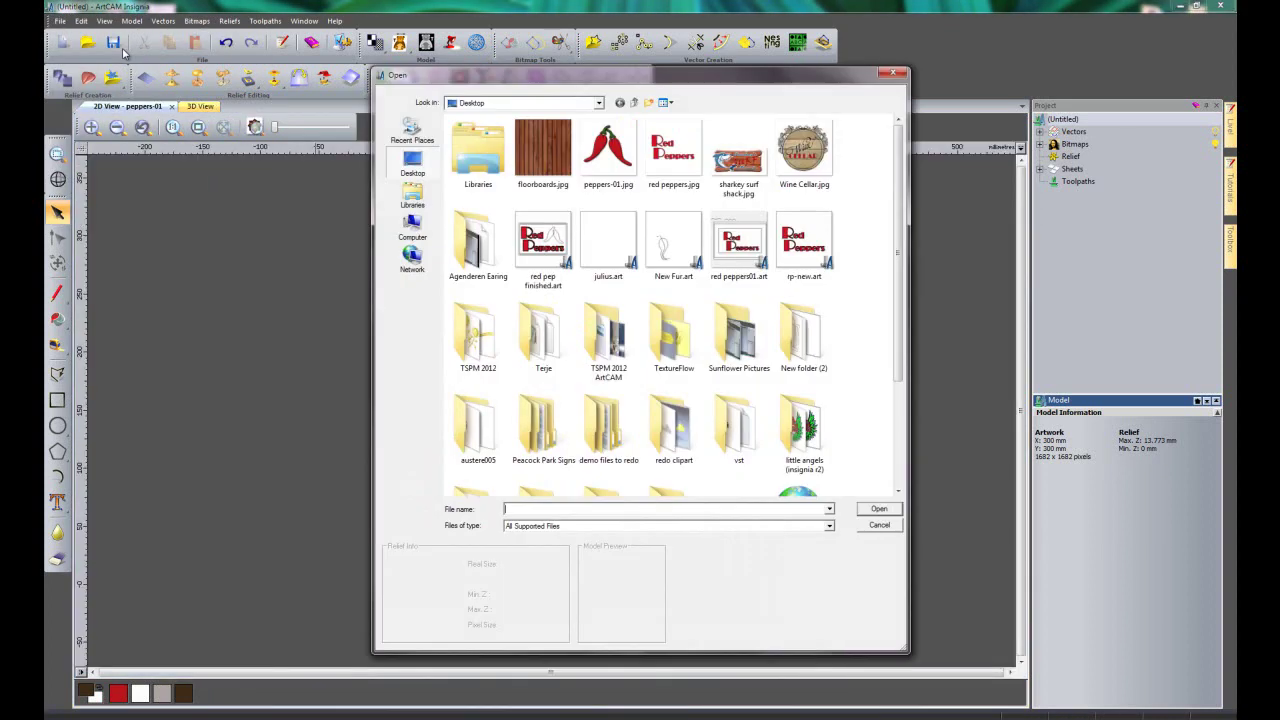
click(669, 159)
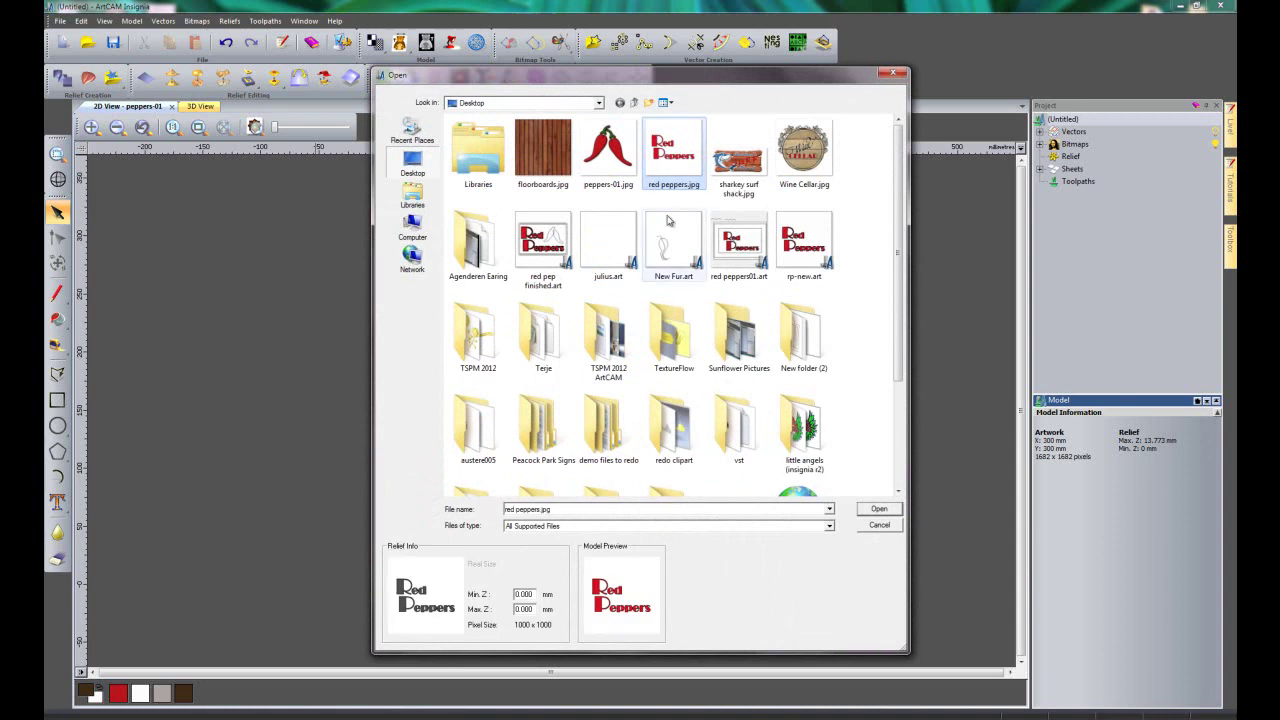
click(879, 510)
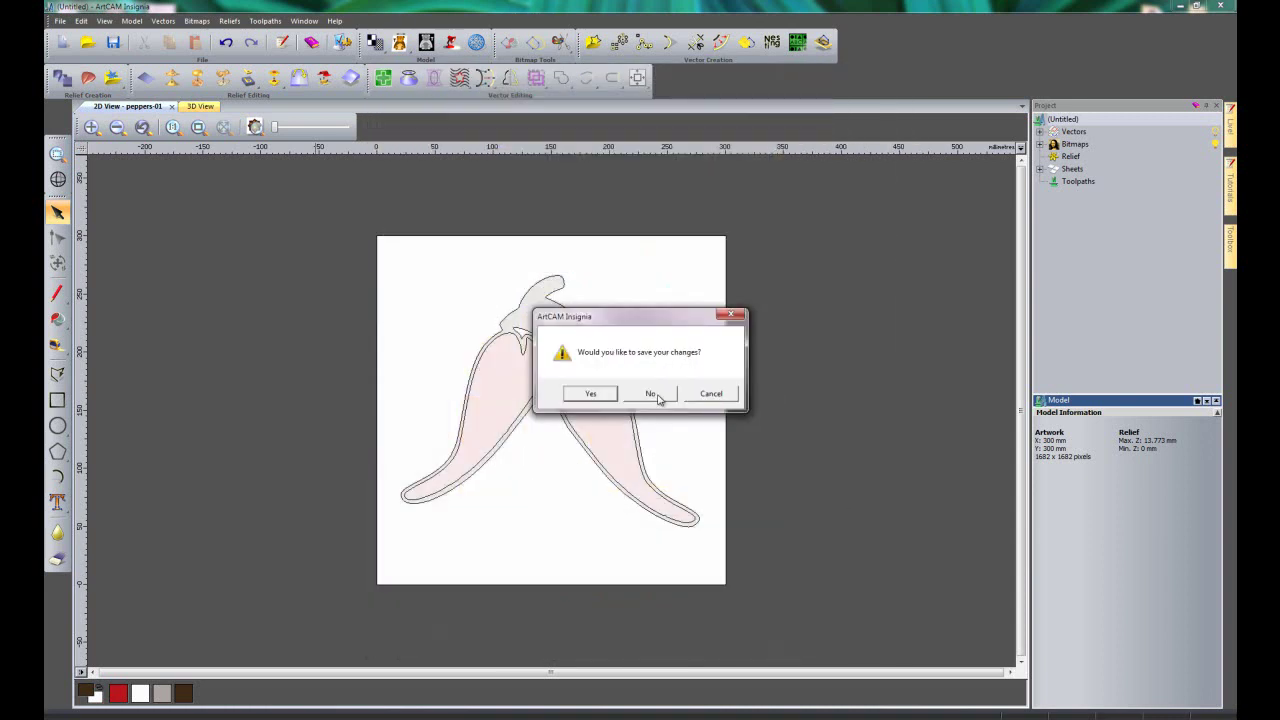
click(652, 394)
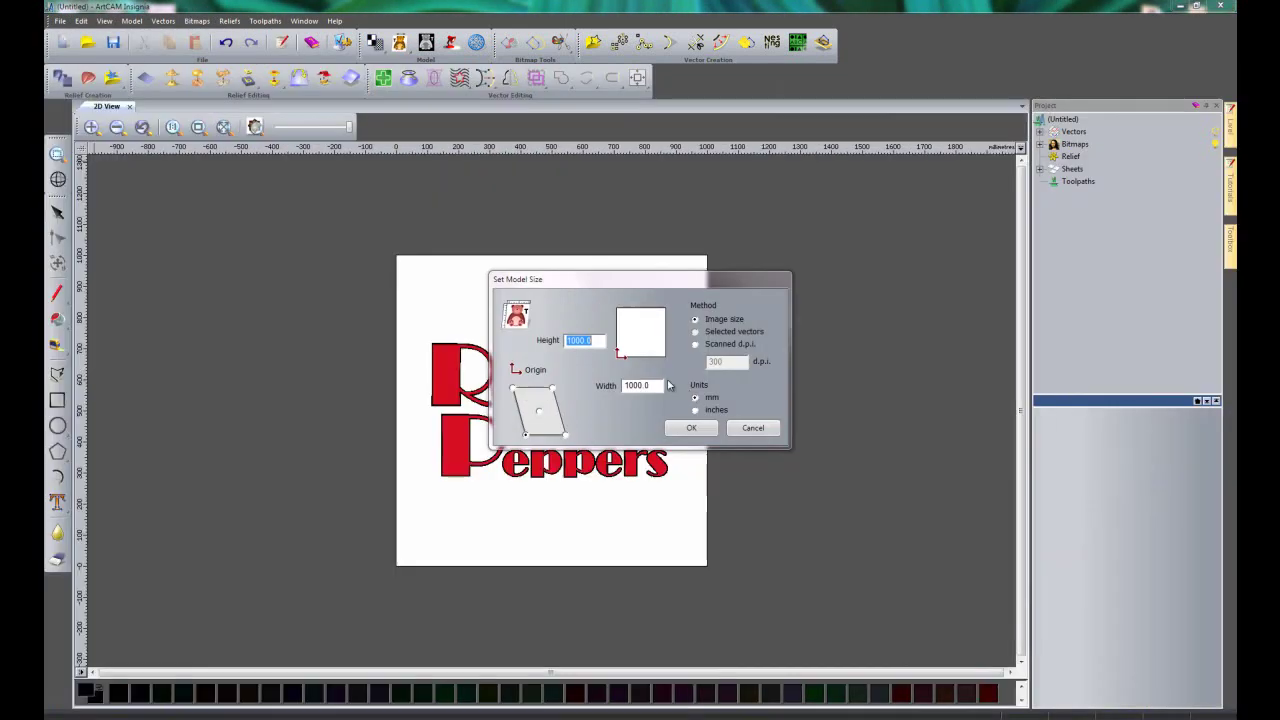
text(300)
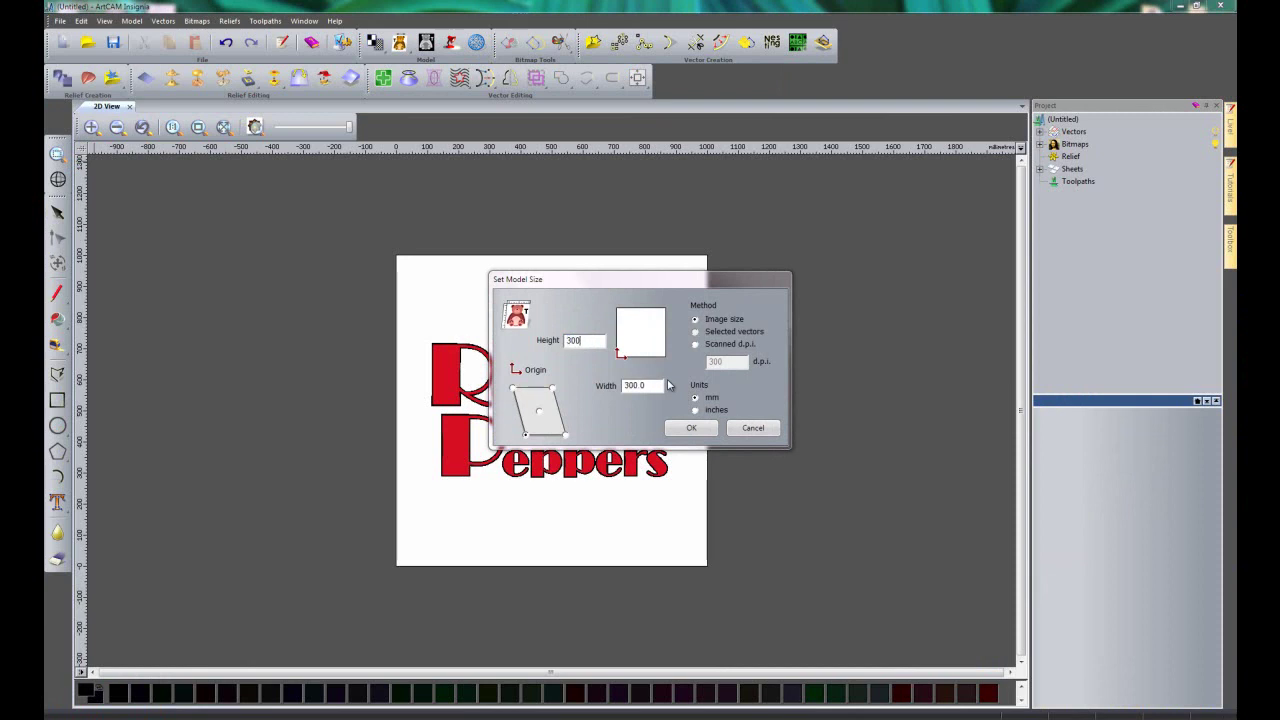
click(704, 430)
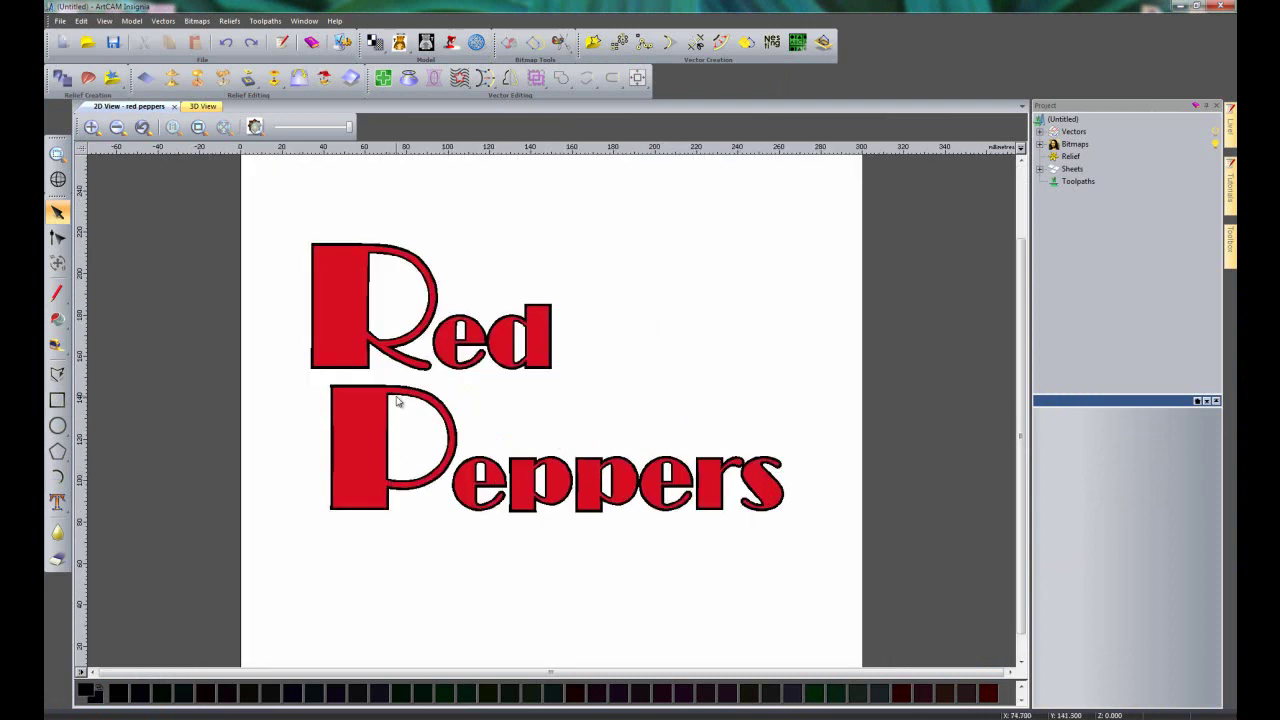
Reduce the number of colours in the Red Peppers image to 3.
scroll(400, 403, up, 1)
scroll(510, 427, down, 1)
scroll(520, 439, up, 1)
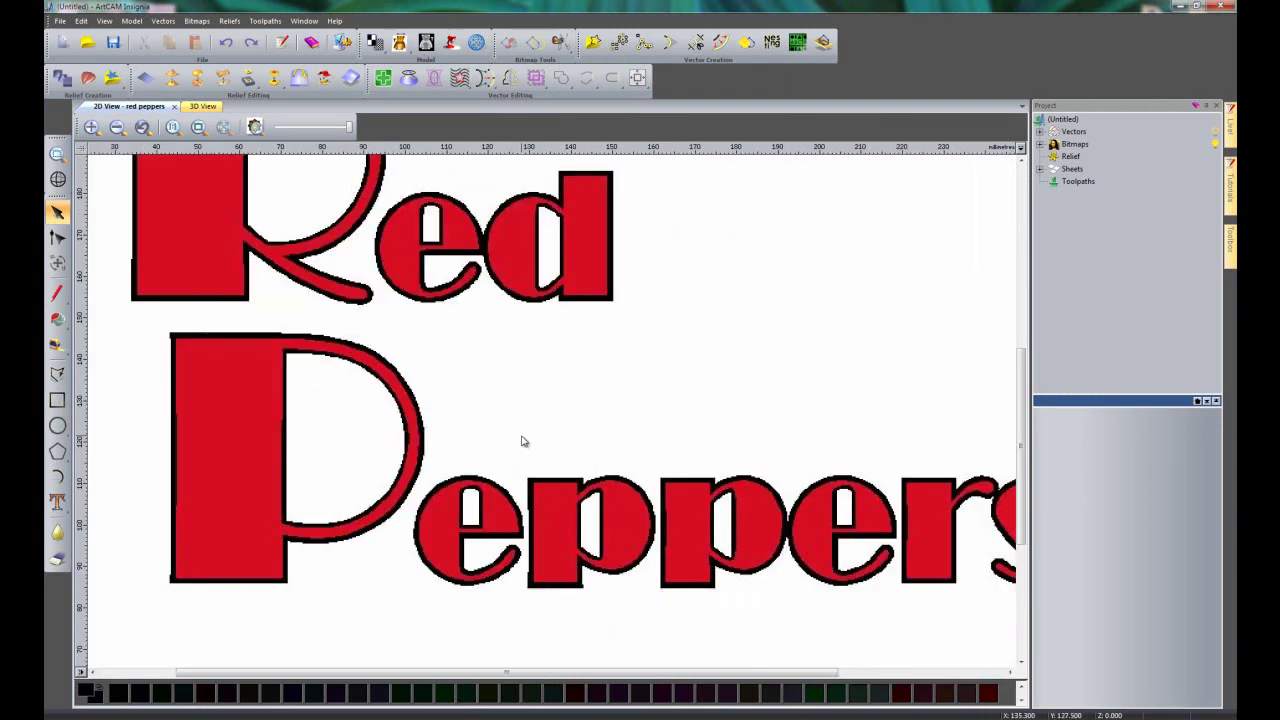
scroll(508, 418, down, 1)
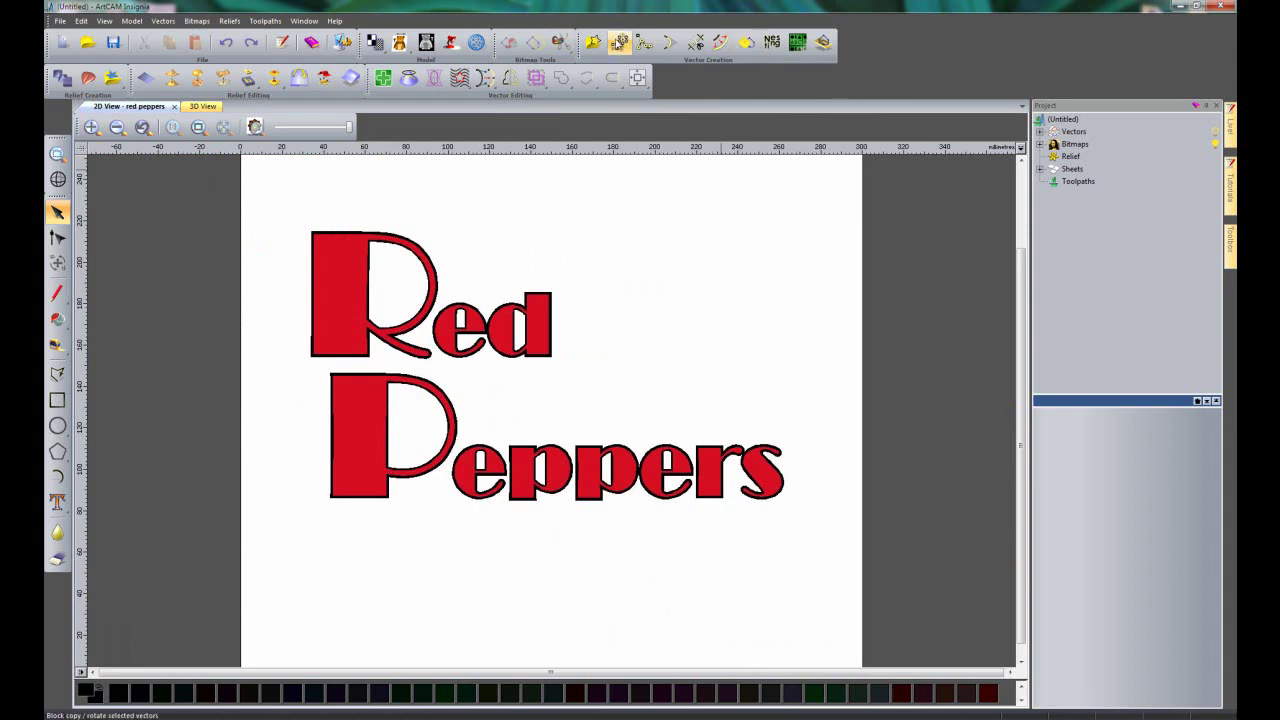
click(563, 43)
drag(620, 296, 763, 253)
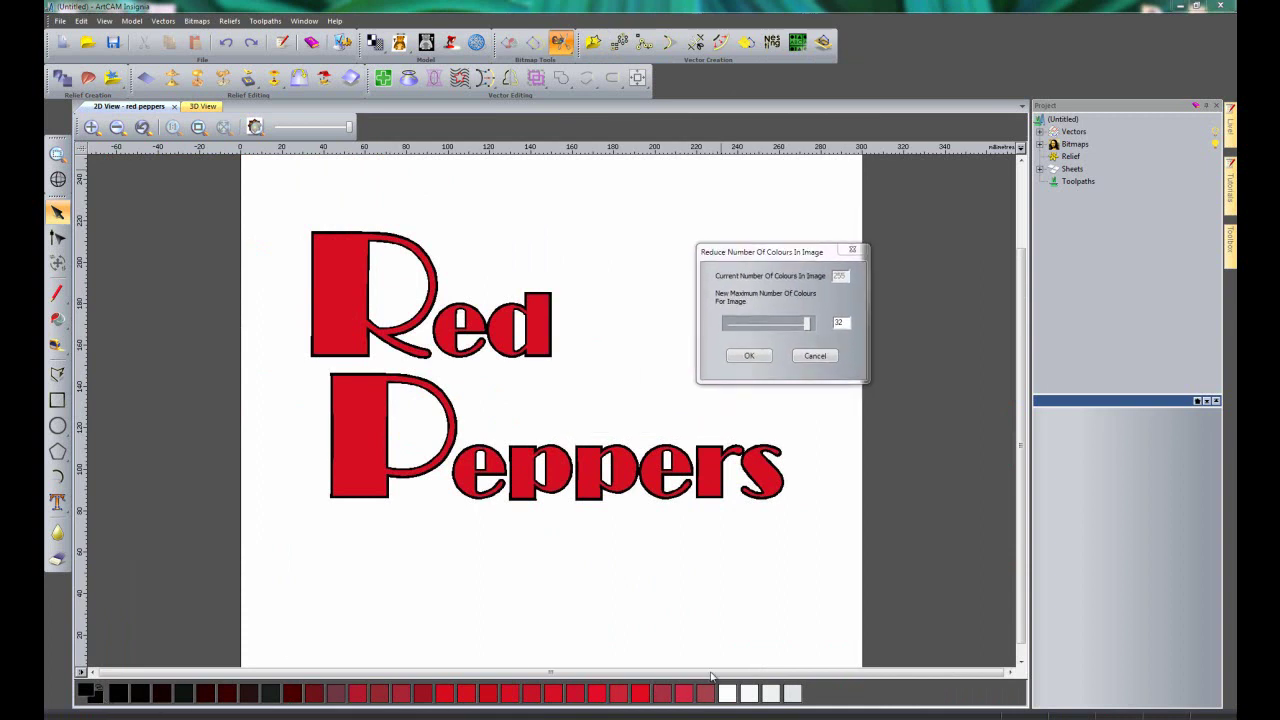
drag(808, 324, 731, 330)
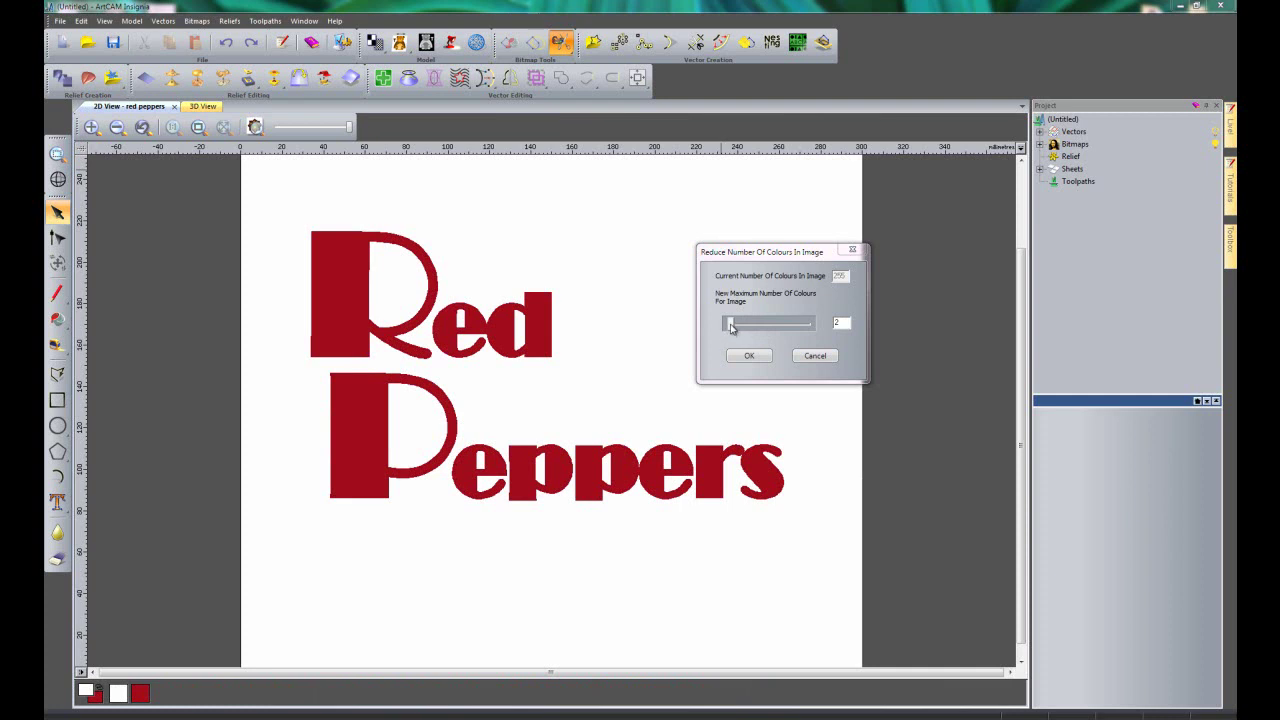
drag(731, 328, 733, 328)
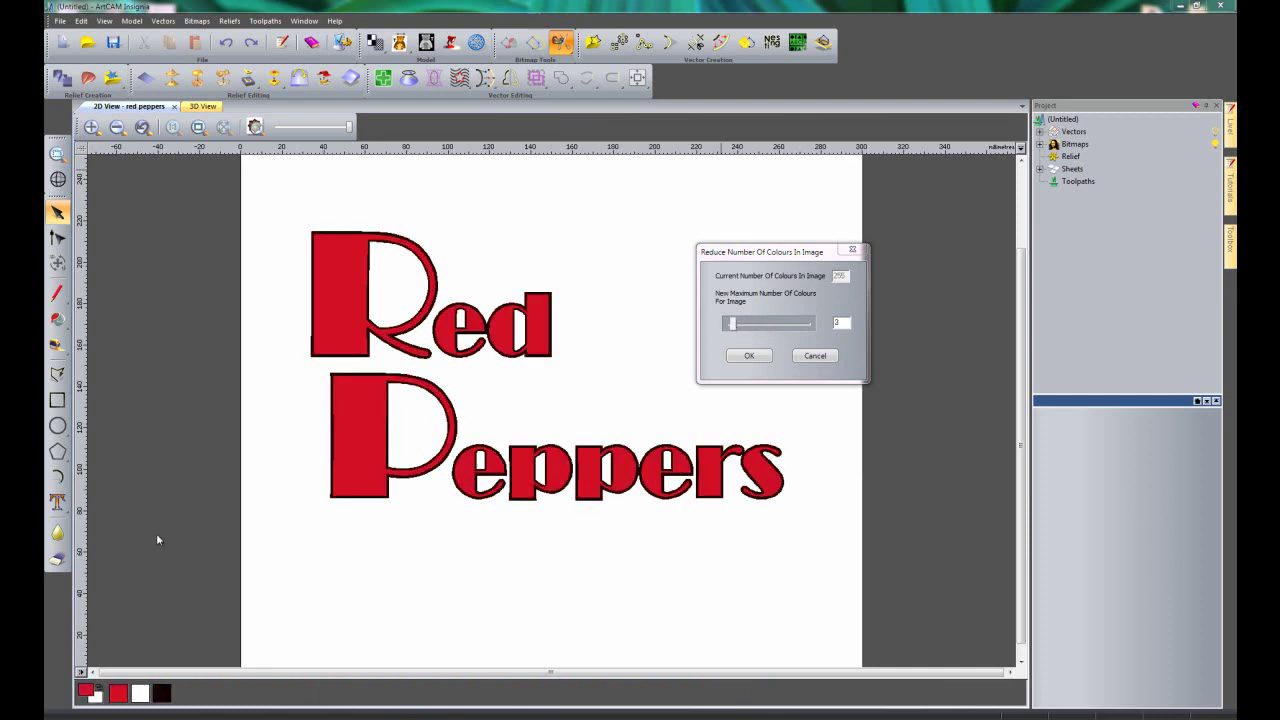
click(753, 357)
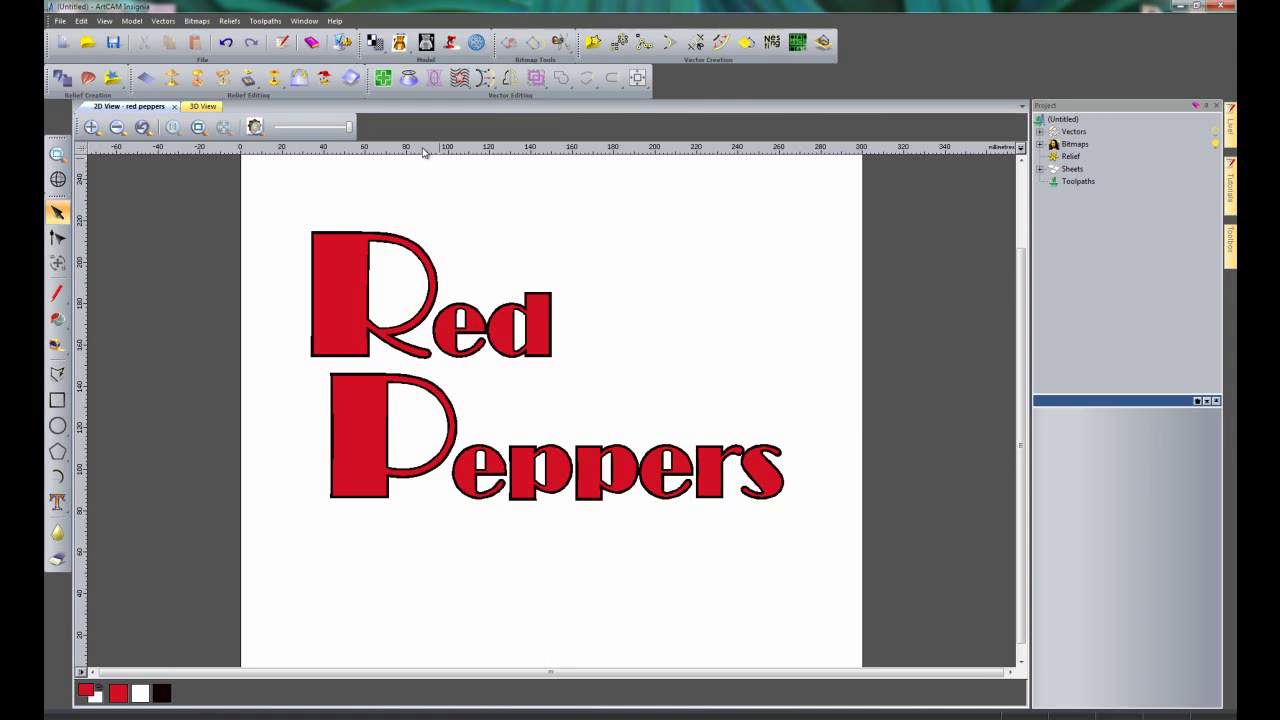
Show the zero plane and the bitmap colours in the 3D view, with the Red Peppers lettering close up.
click(205, 106)
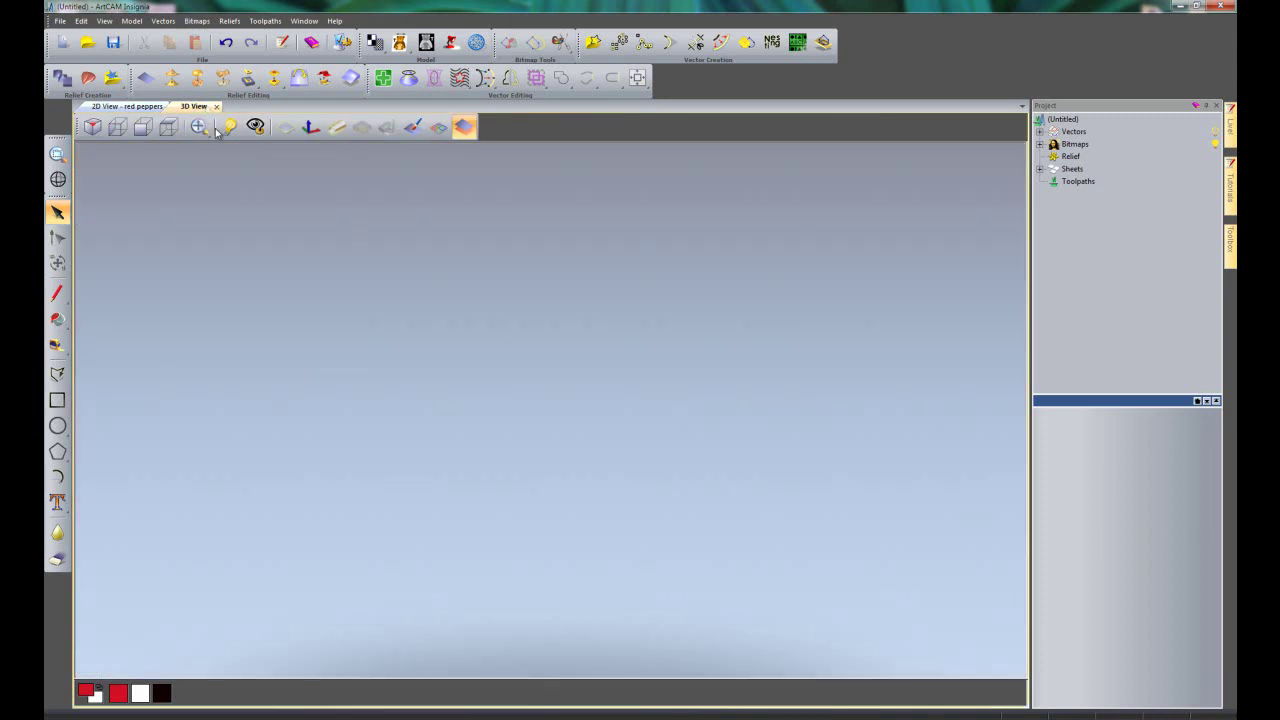
click(286, 126)
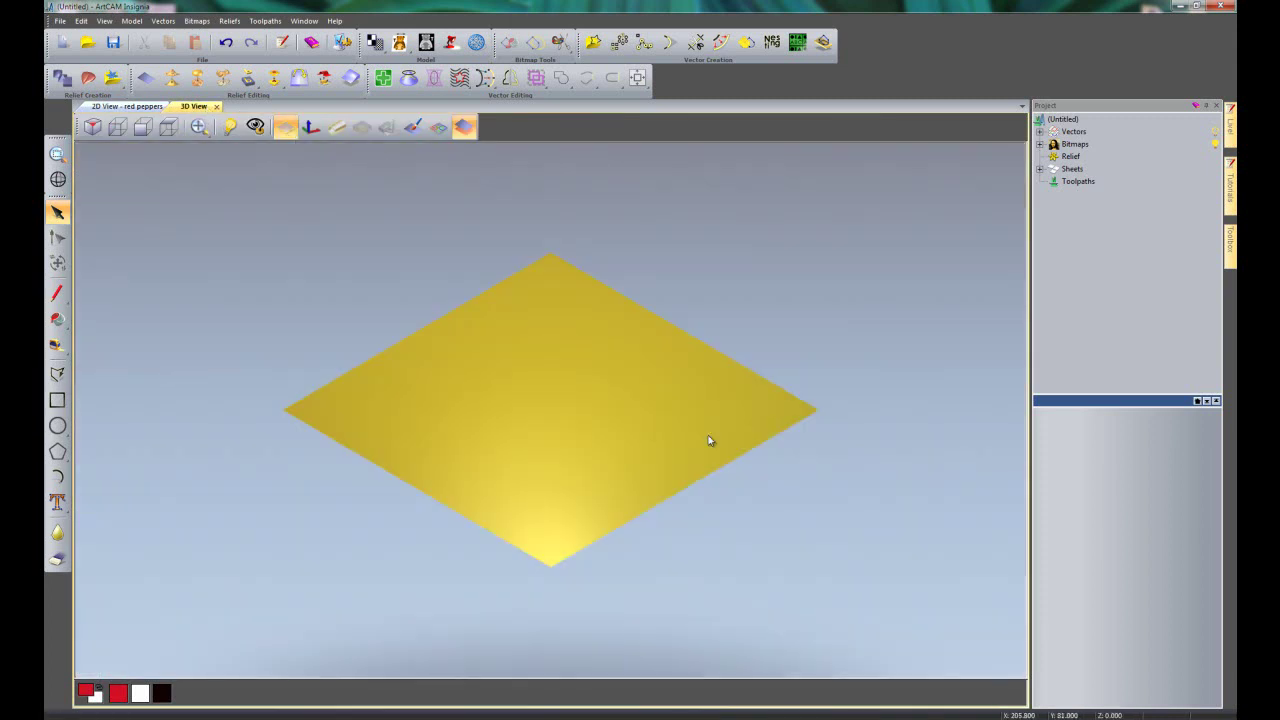
drag(803, 480, 731, 566)
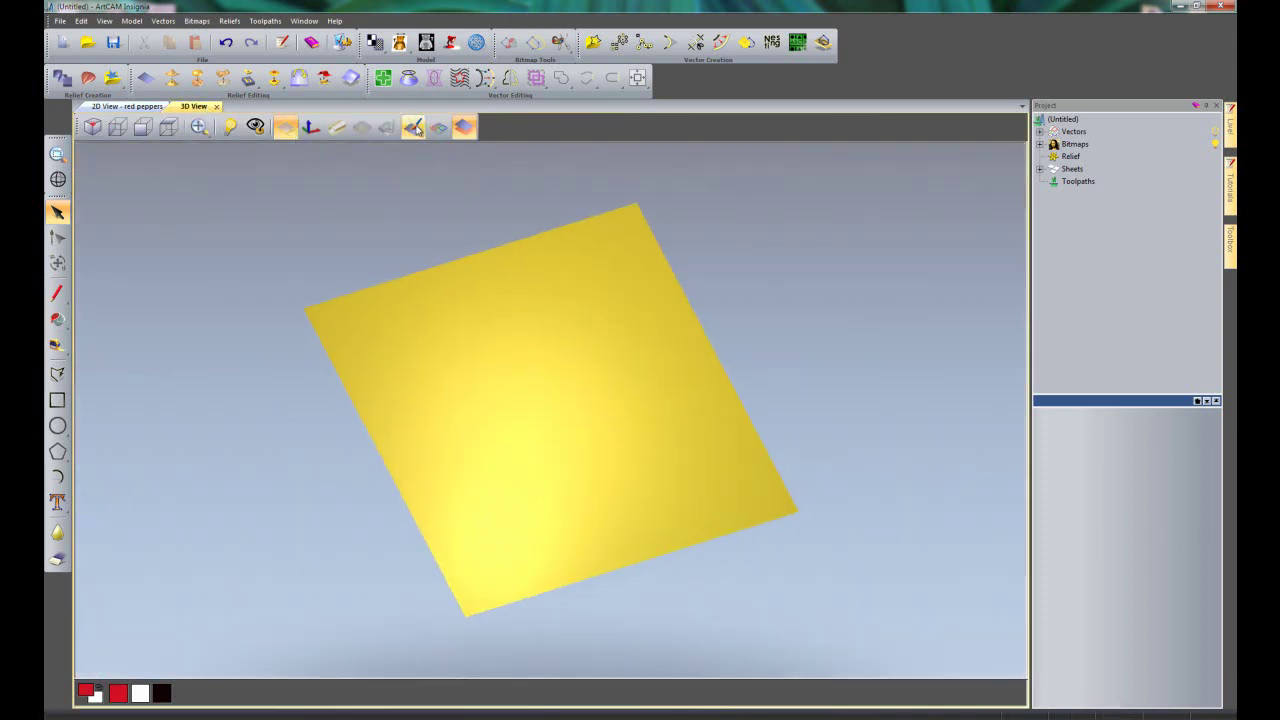
click(413, 127)
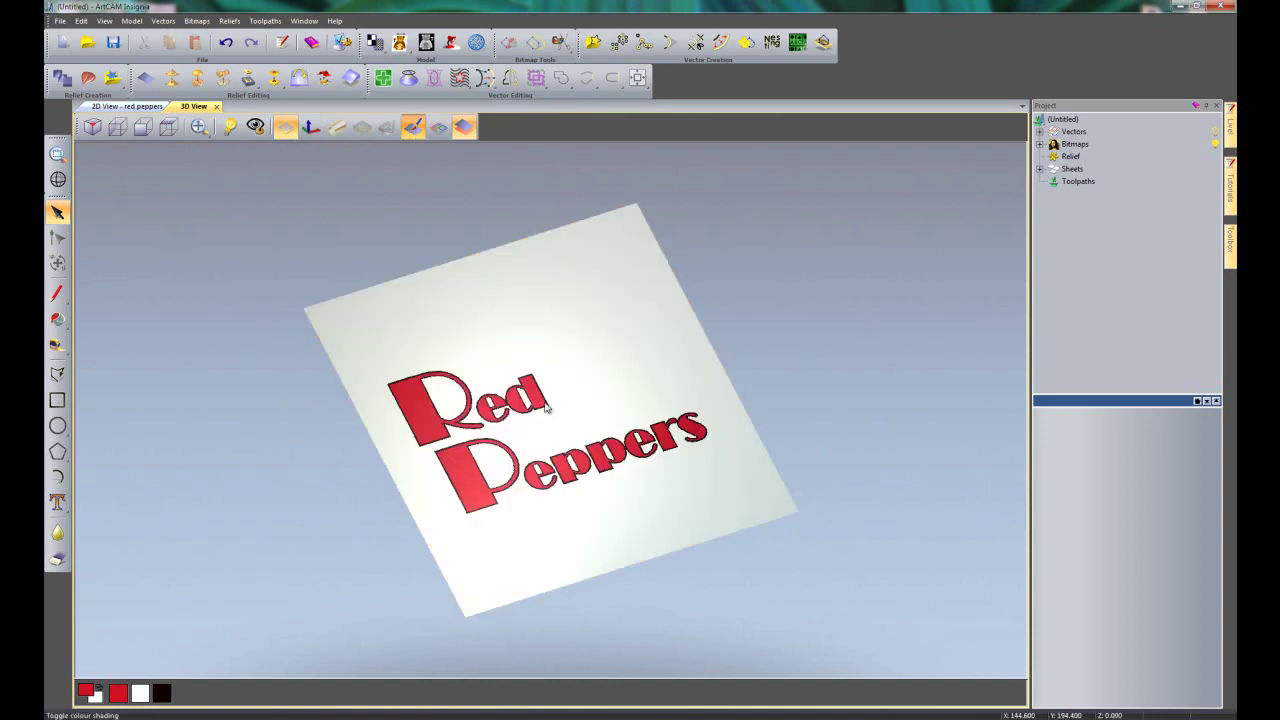
drag(717, 427, 629, 476)
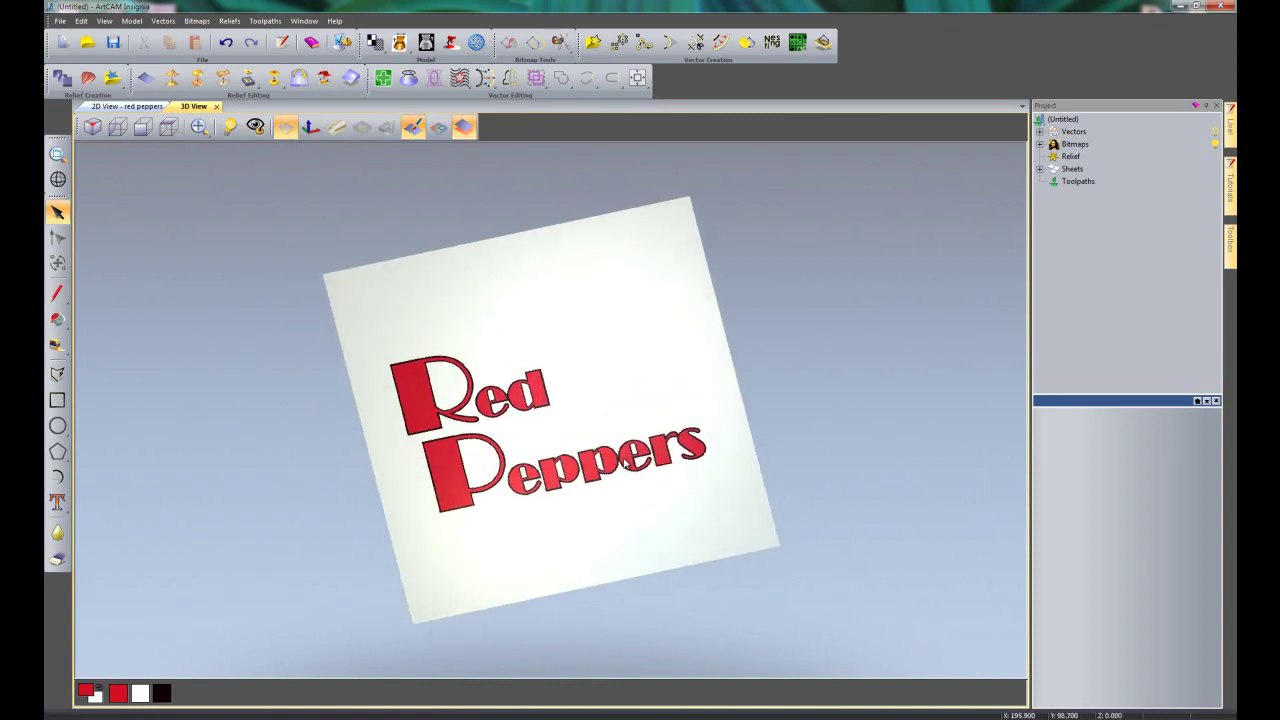
scroll(624, 463, up, 4)
drag(620, 454, 614, 409)
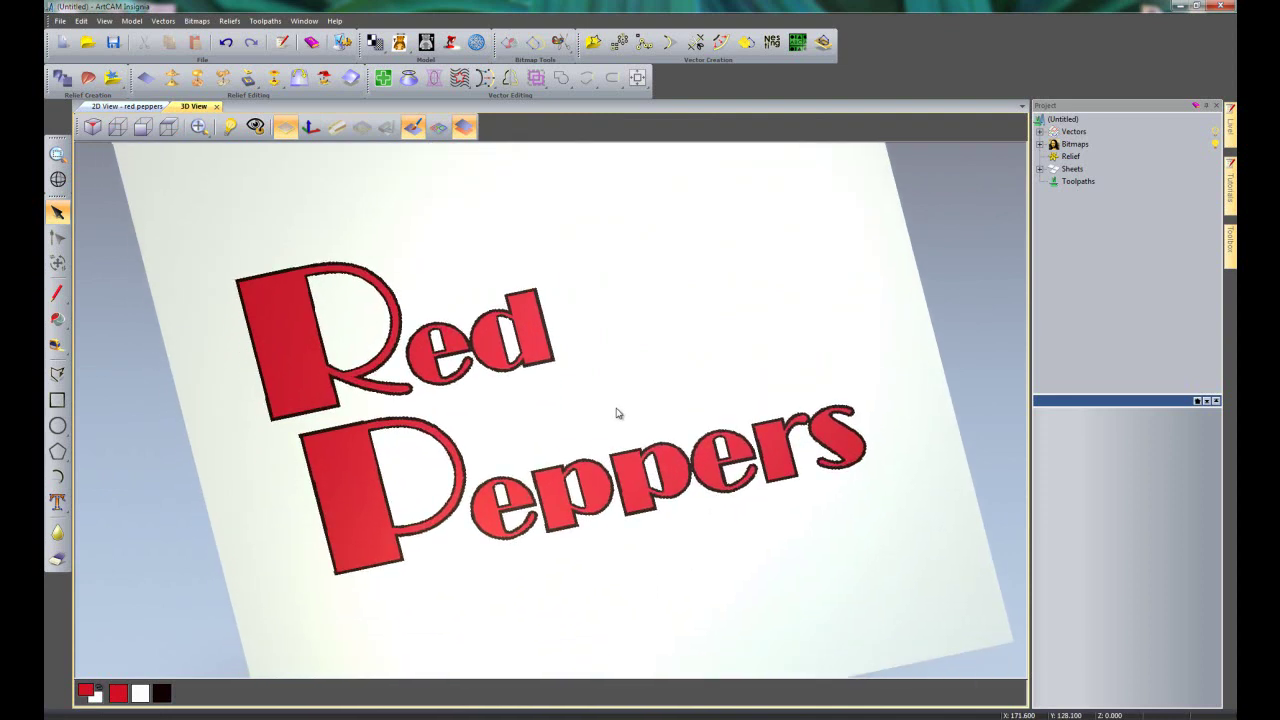
Add a flat shape with a 2.5 start height to the relief from the red colour of the lettering.
click(62, 80)
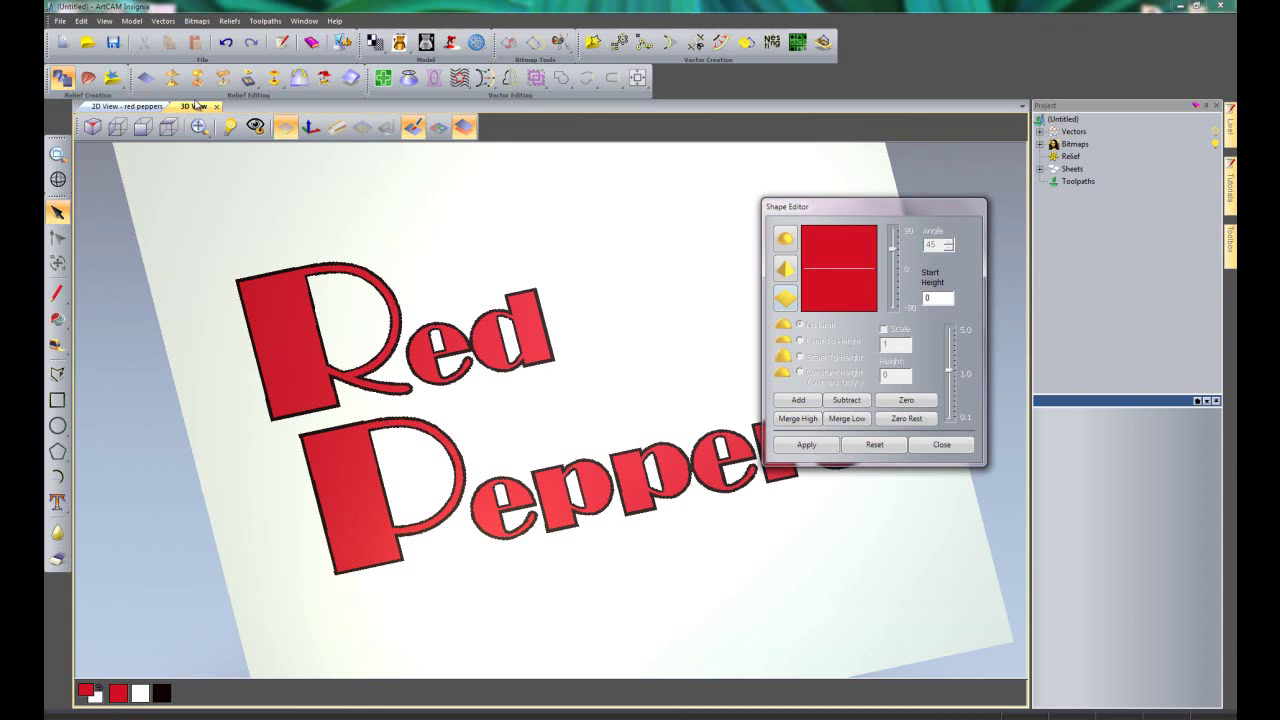
click(674, 274)
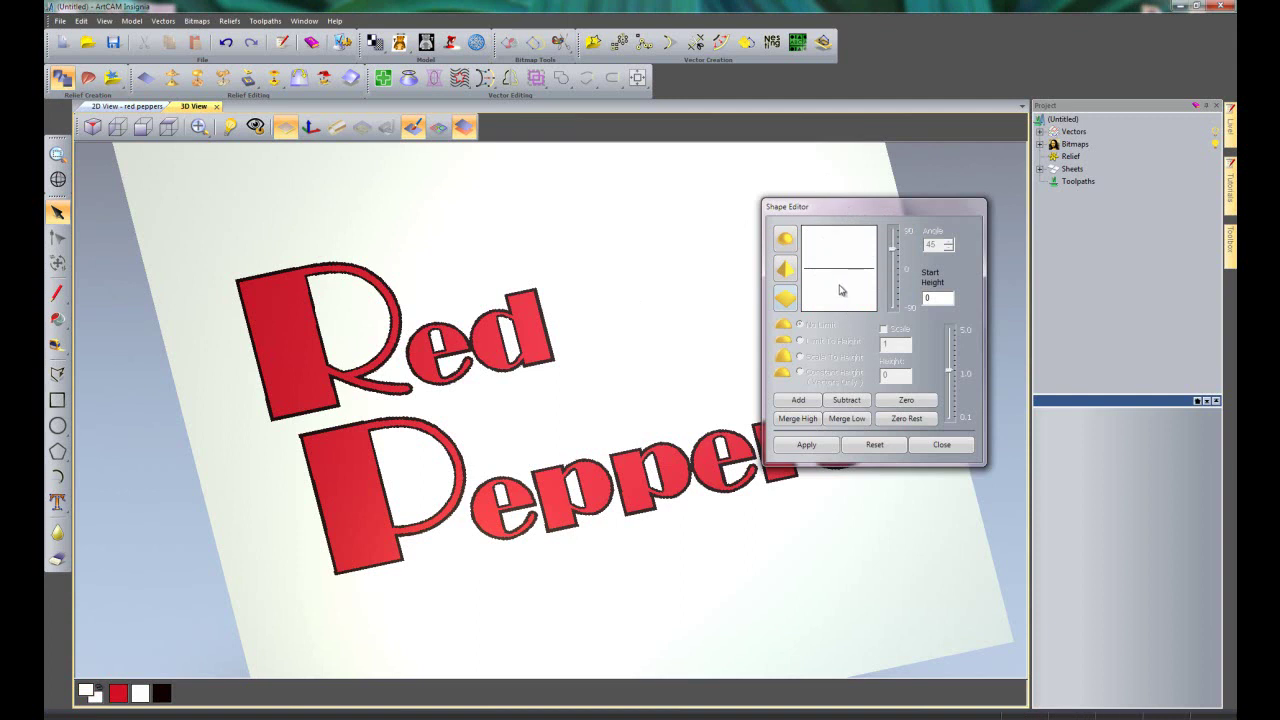
click(533, 329)
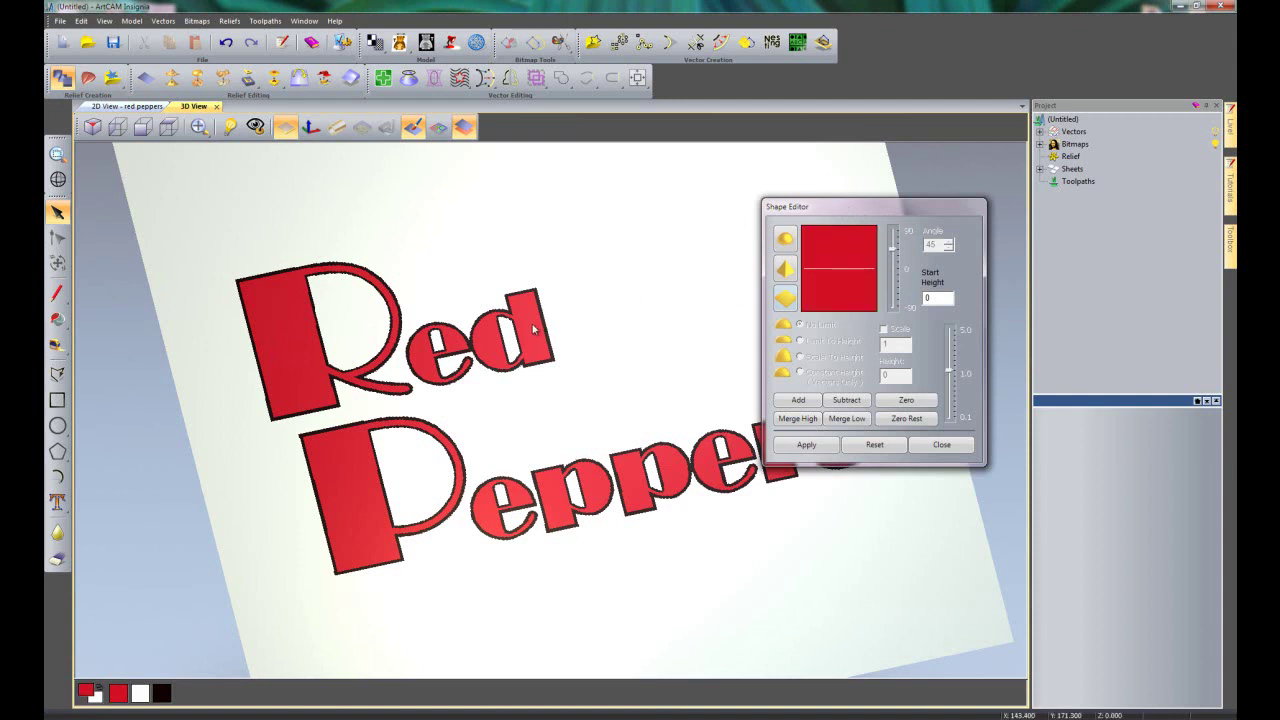
click(546, 327)
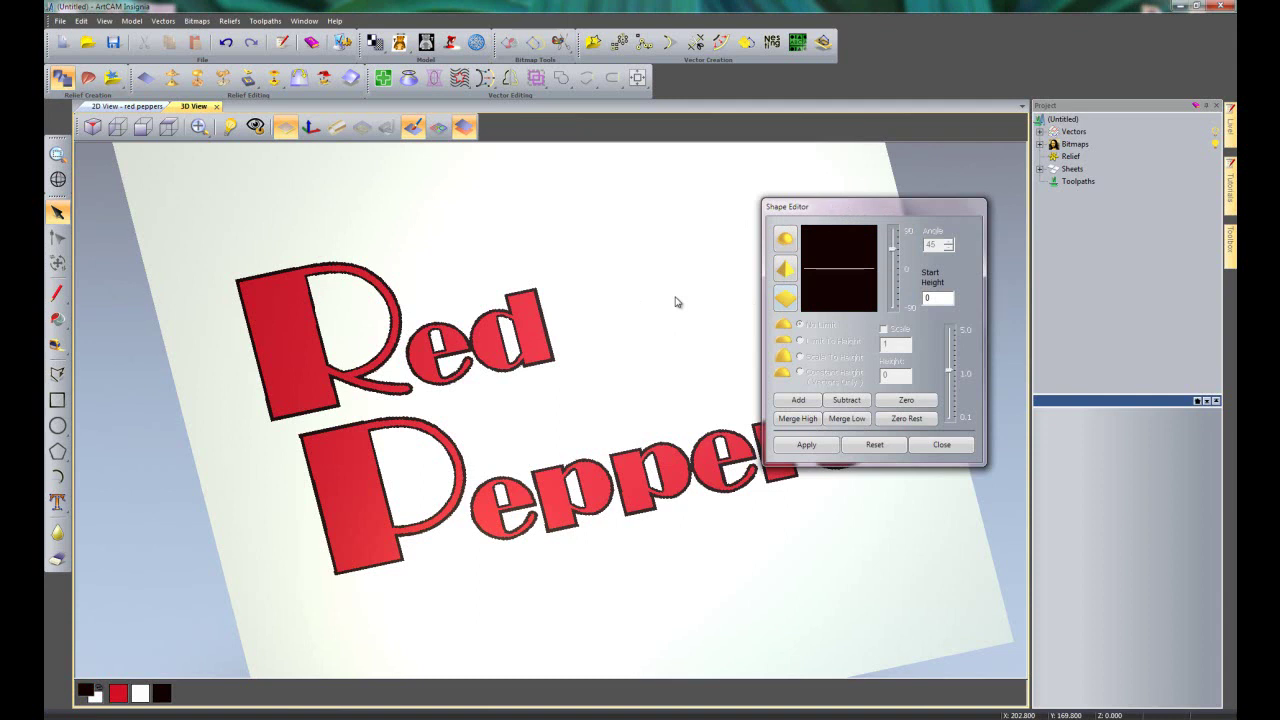
click(536, 327)
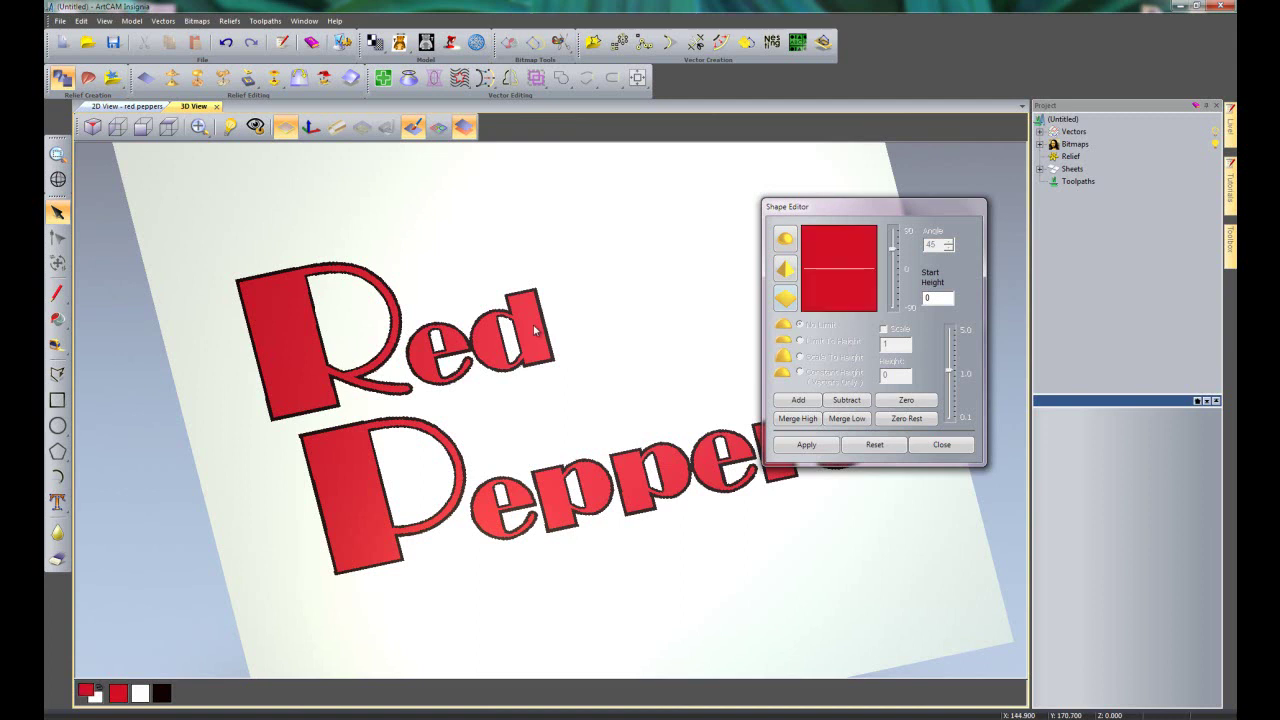
double_click(938, 298)
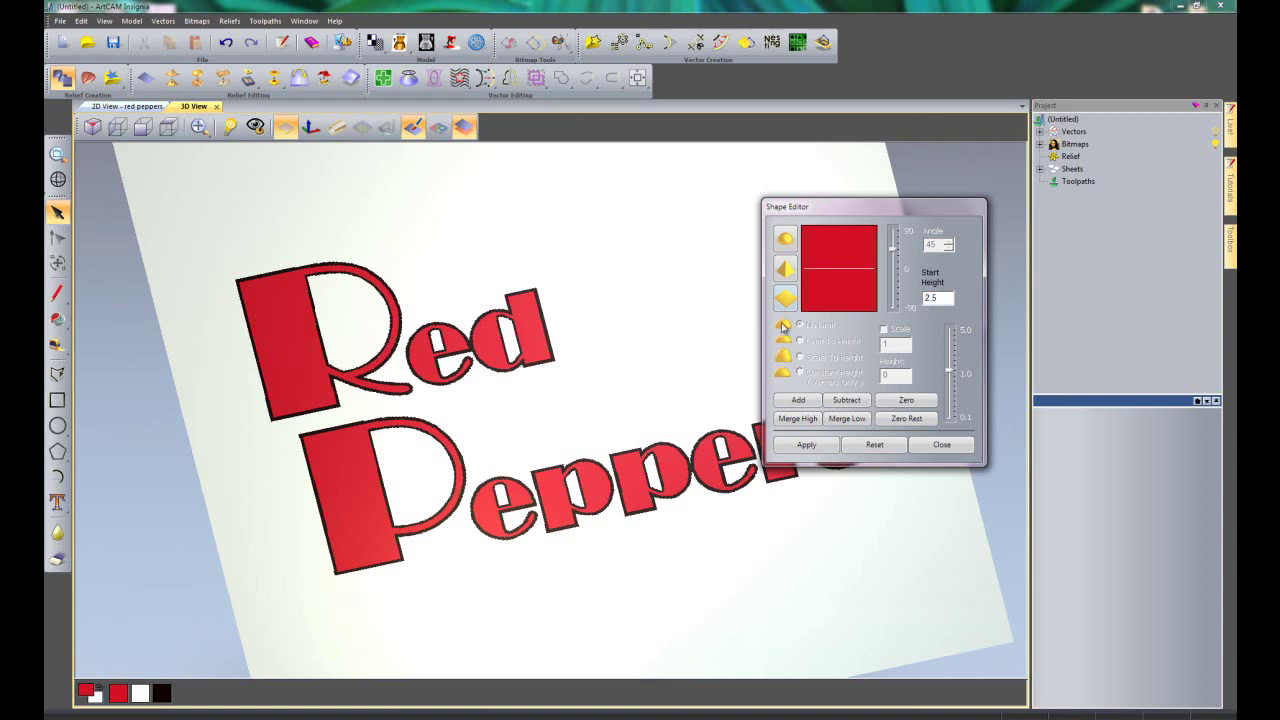
click(790, 403)
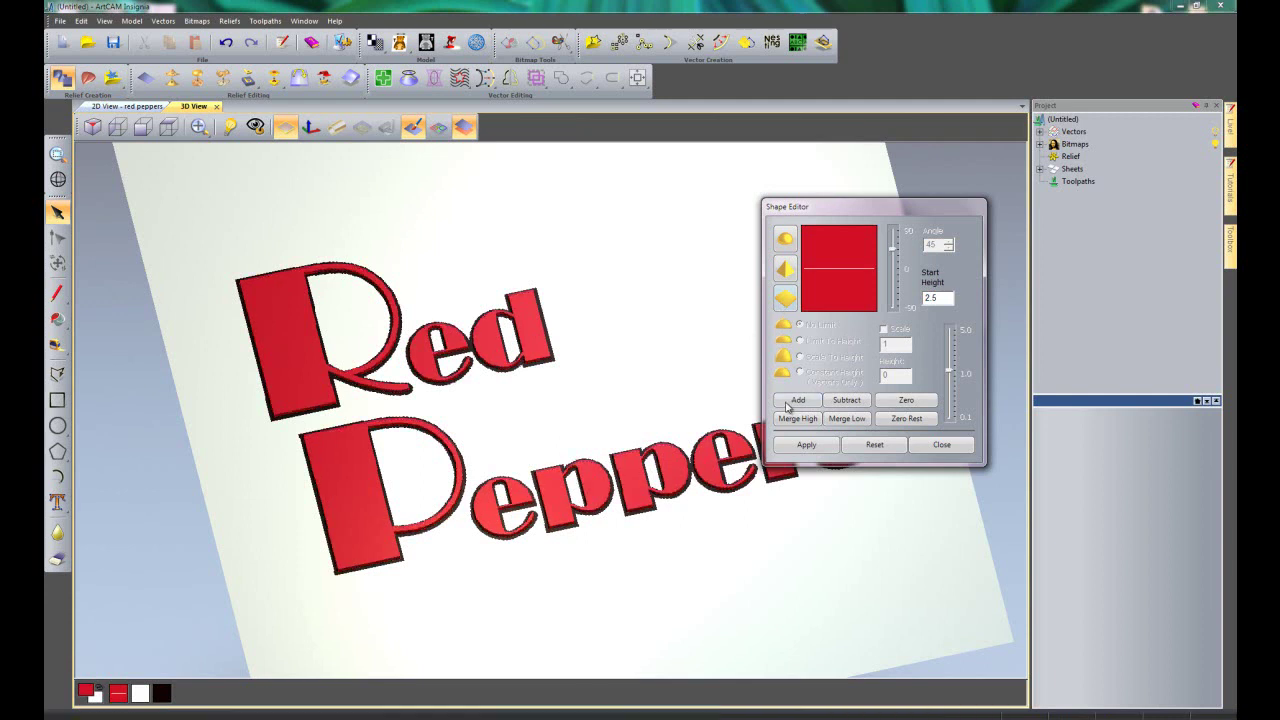
Check the raised lettering with the colour shading and zero plane hidden, and show both again.
drag(834, 209, 977, 201)
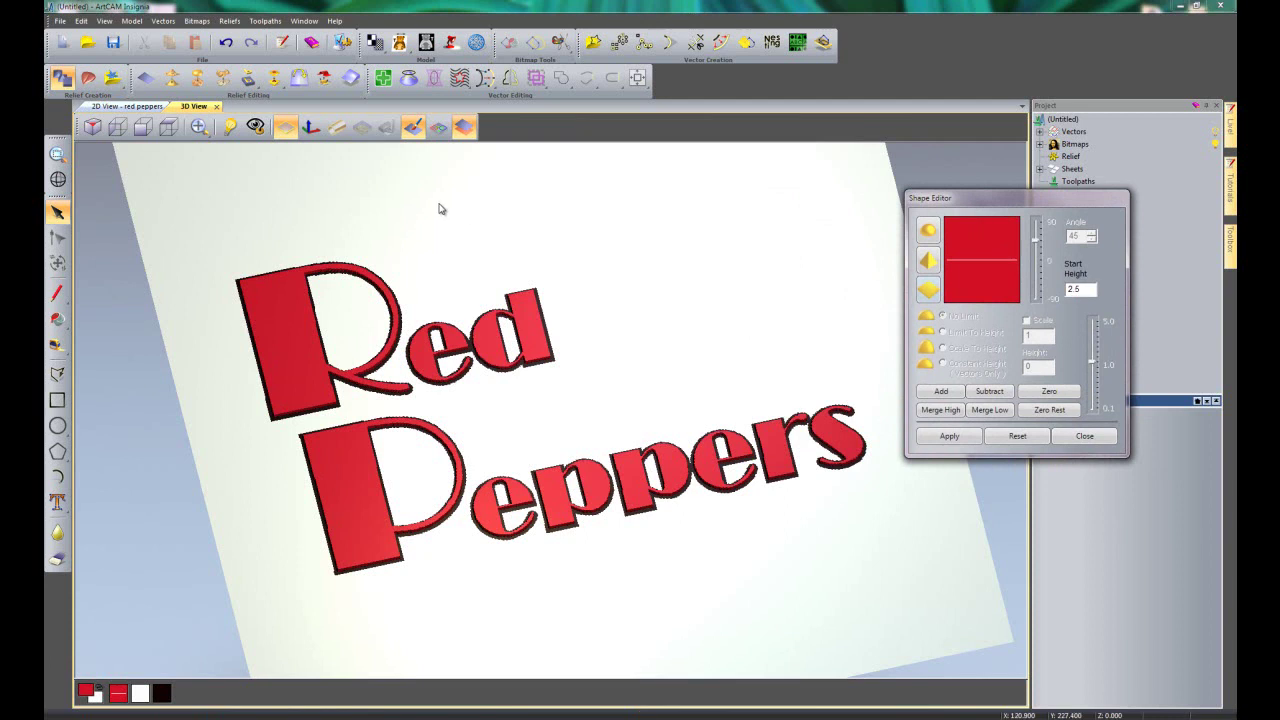
click(413, 127)
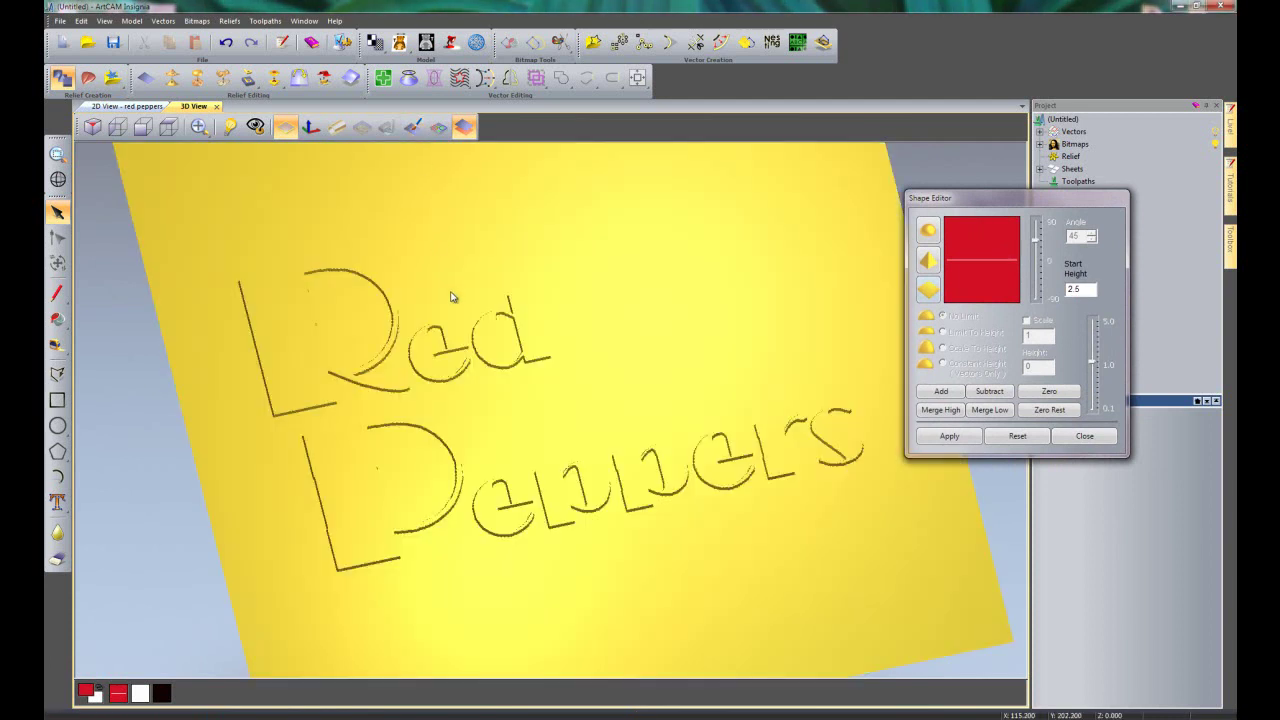
click(286, 126)
mouse_move(707, 491)
mouse_down()
mouse_move(654, 560)
mouse_move(732, 401)
mouse_move(705, 385)
mouse_move(714, 484)
mouse_up()
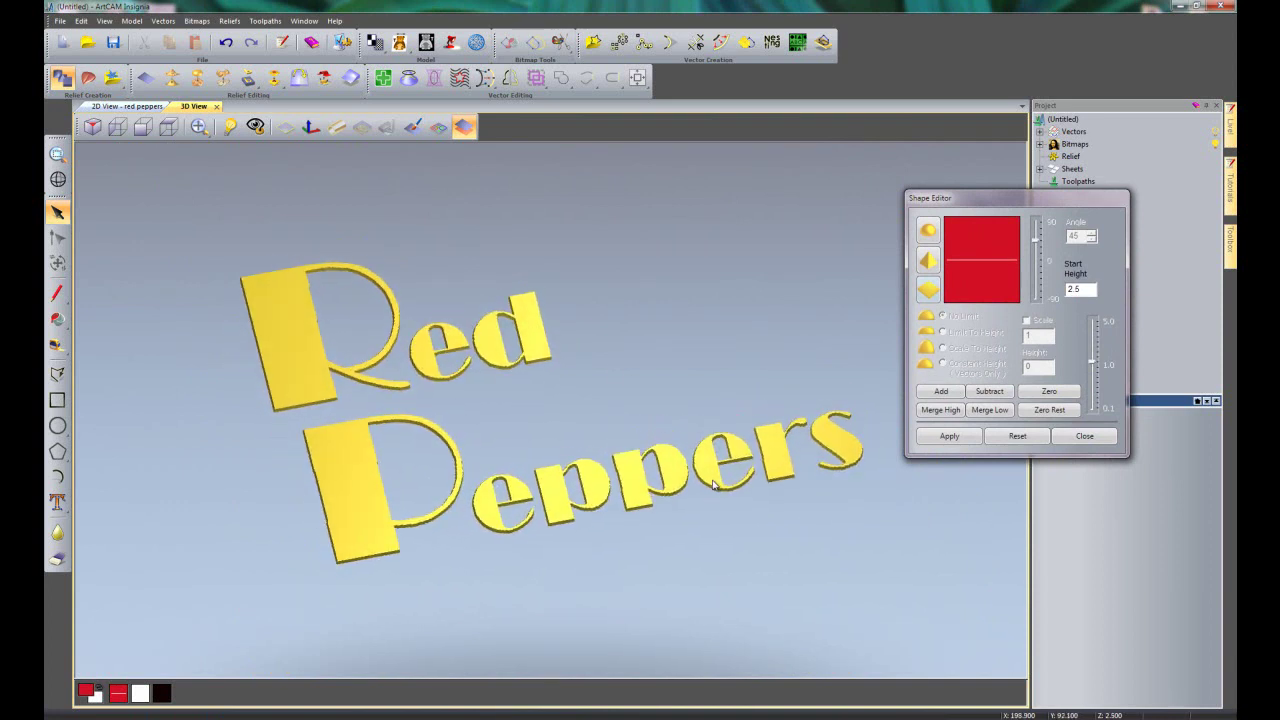
click(413, 127)
click(285, 127)
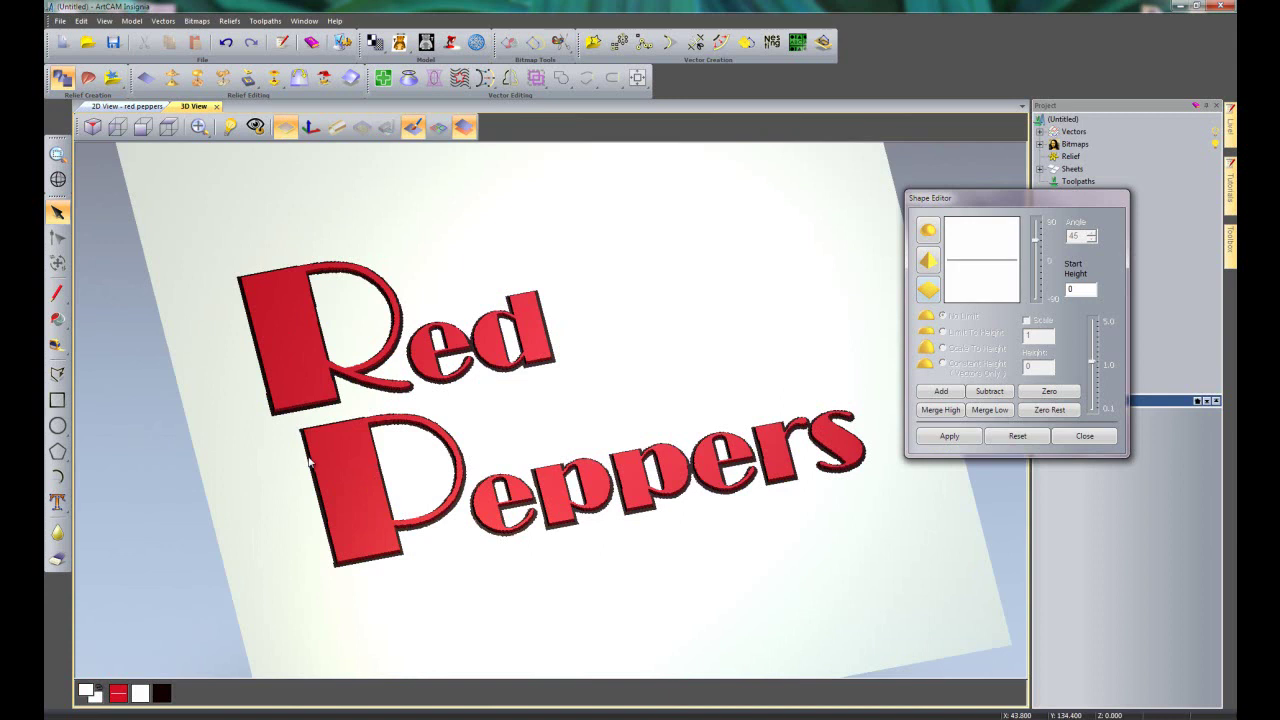
Merge high an angled 45° shape with a 2.5 start height from the black outlines, and close the Shape Editor.
click(929, 259)
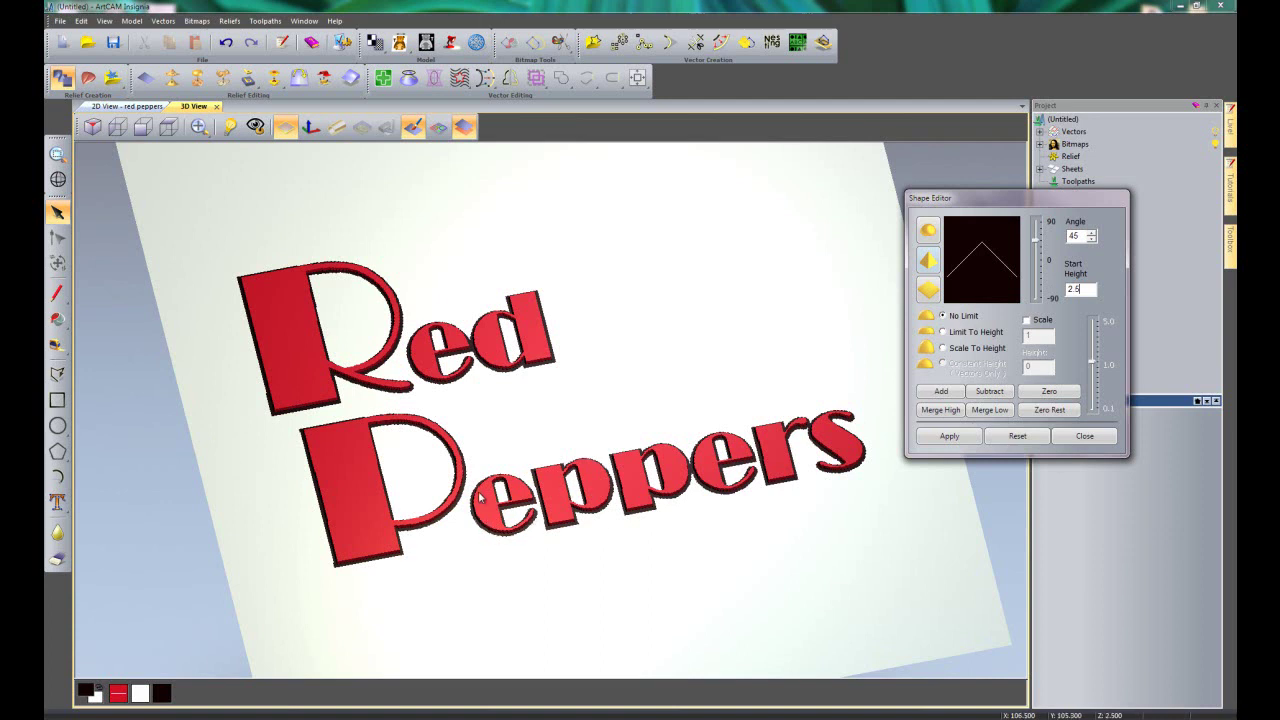
click(948, 413)
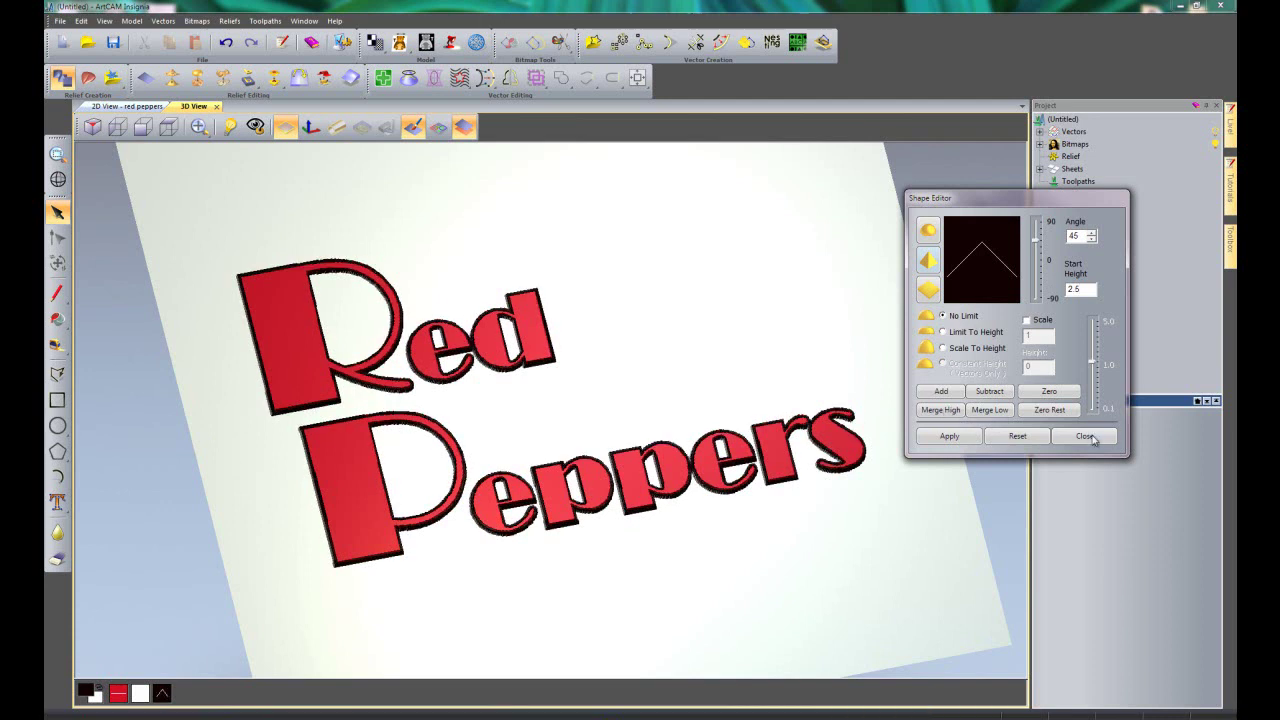
click(1090, 437)
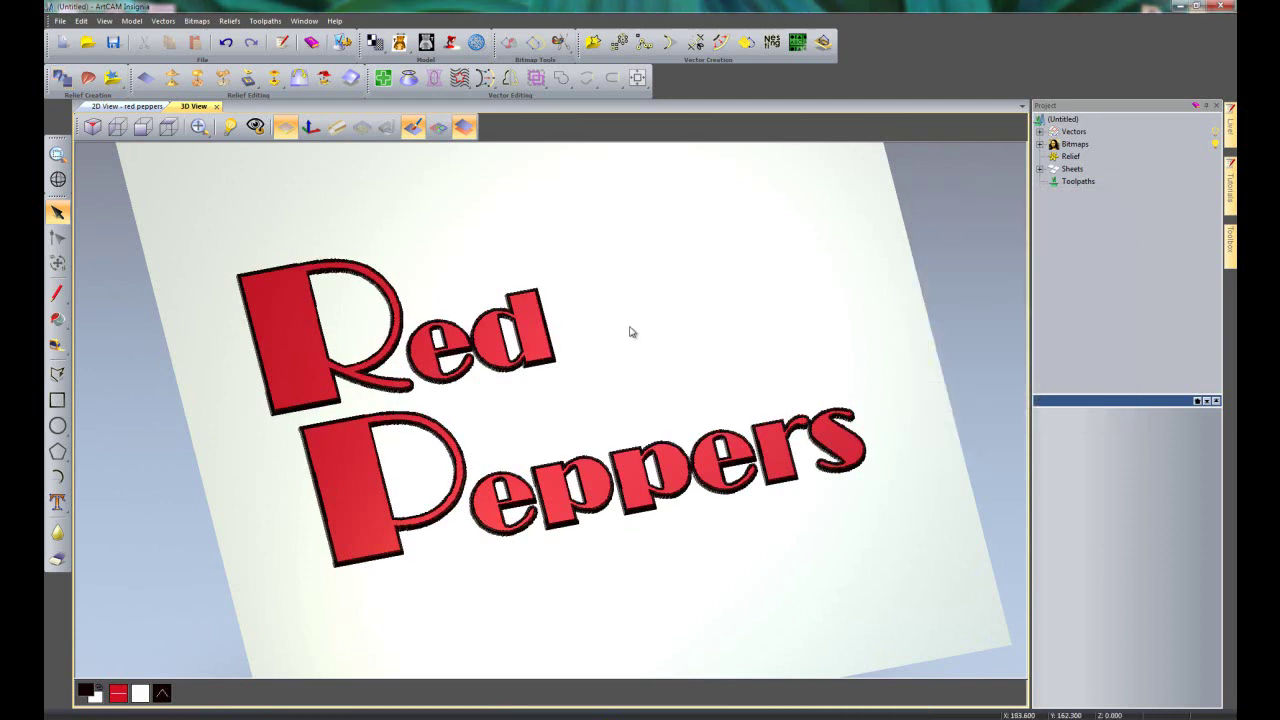
Examine the lettering's bevelled outlines in the 3D view without the colour shading and zero plane.
click(413, 126)
click(284, 127)
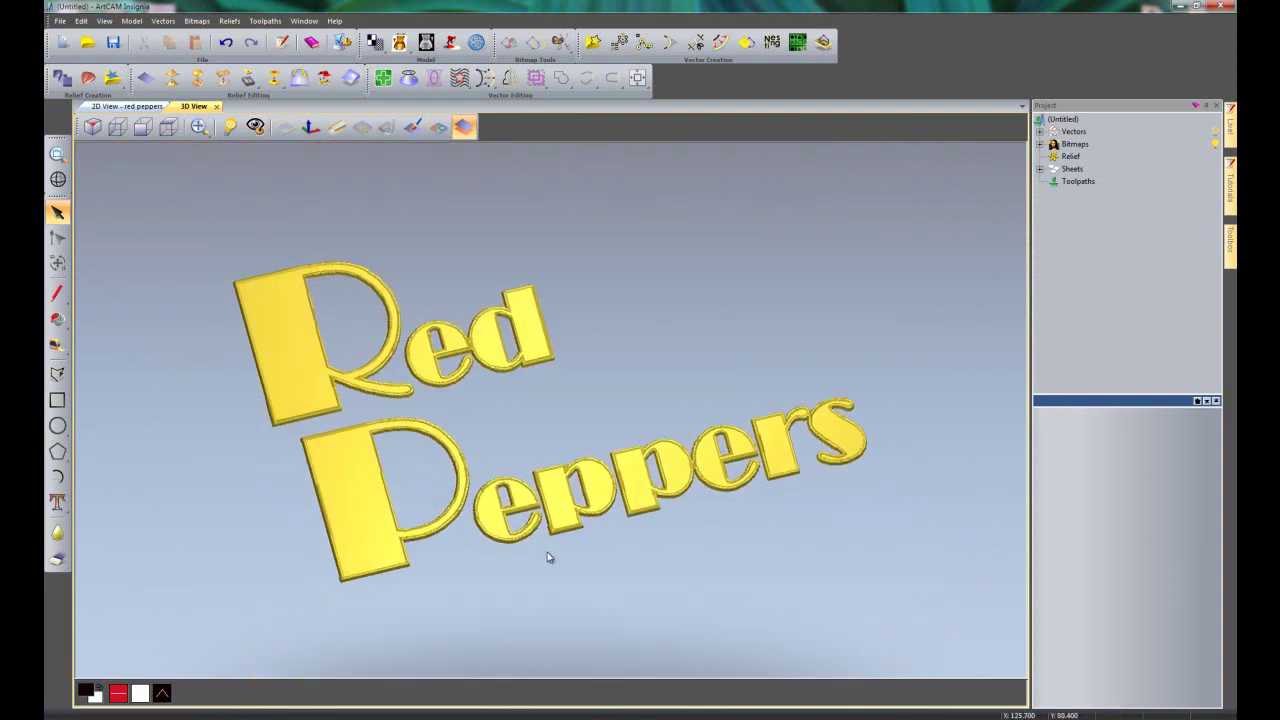
drag(528, 518, 496, 537)
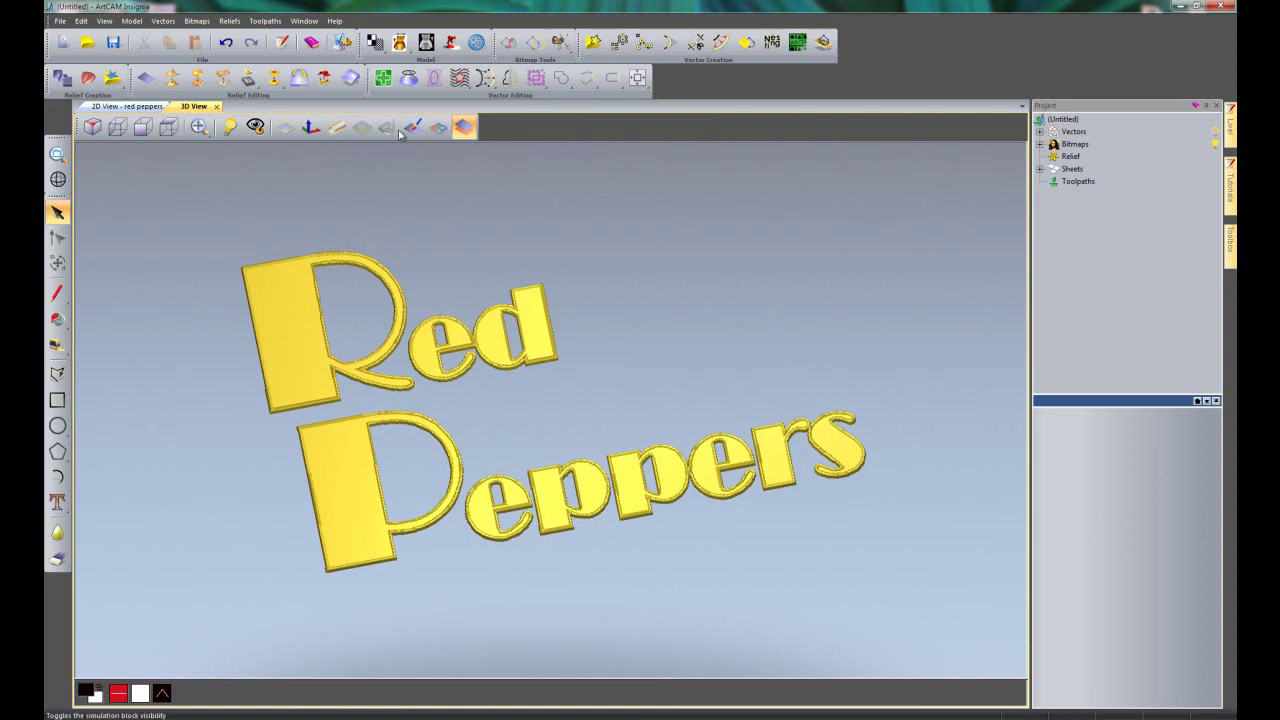
Insert the saved pepper relief from the Red Peppers relief clipart library over the lettering in the 2D view.
click(168, 127)
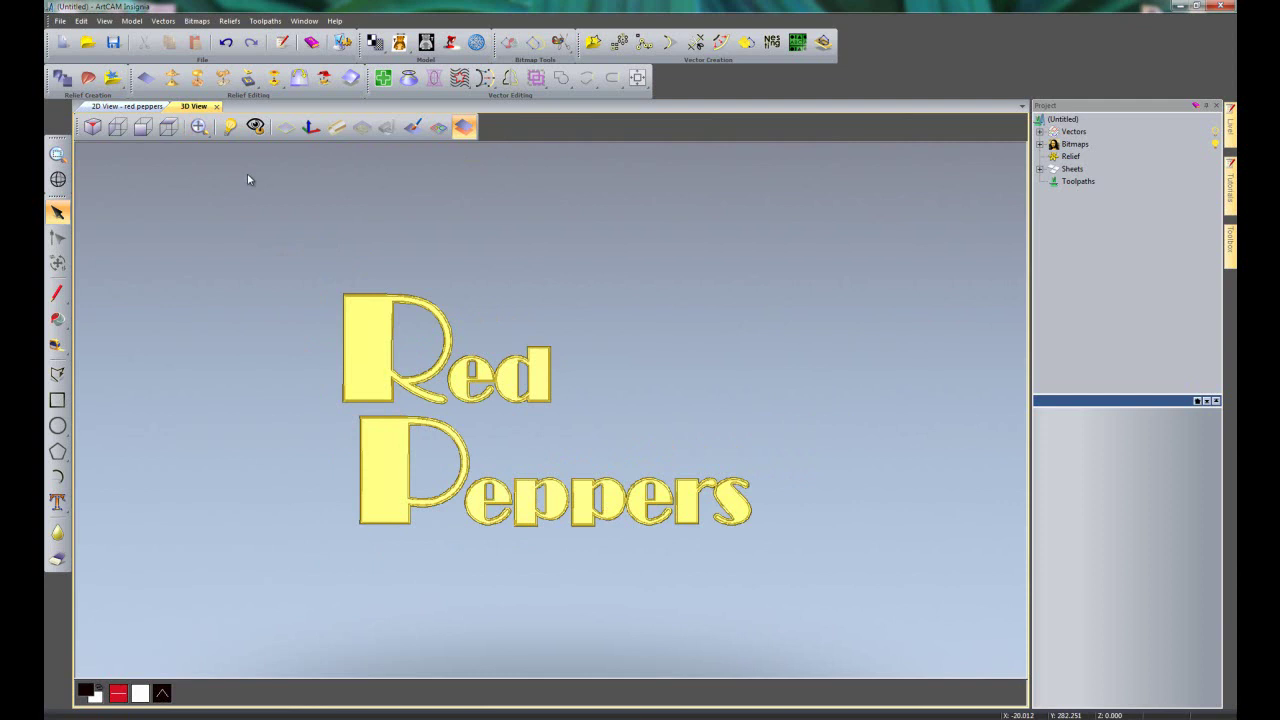
click(112, 106)
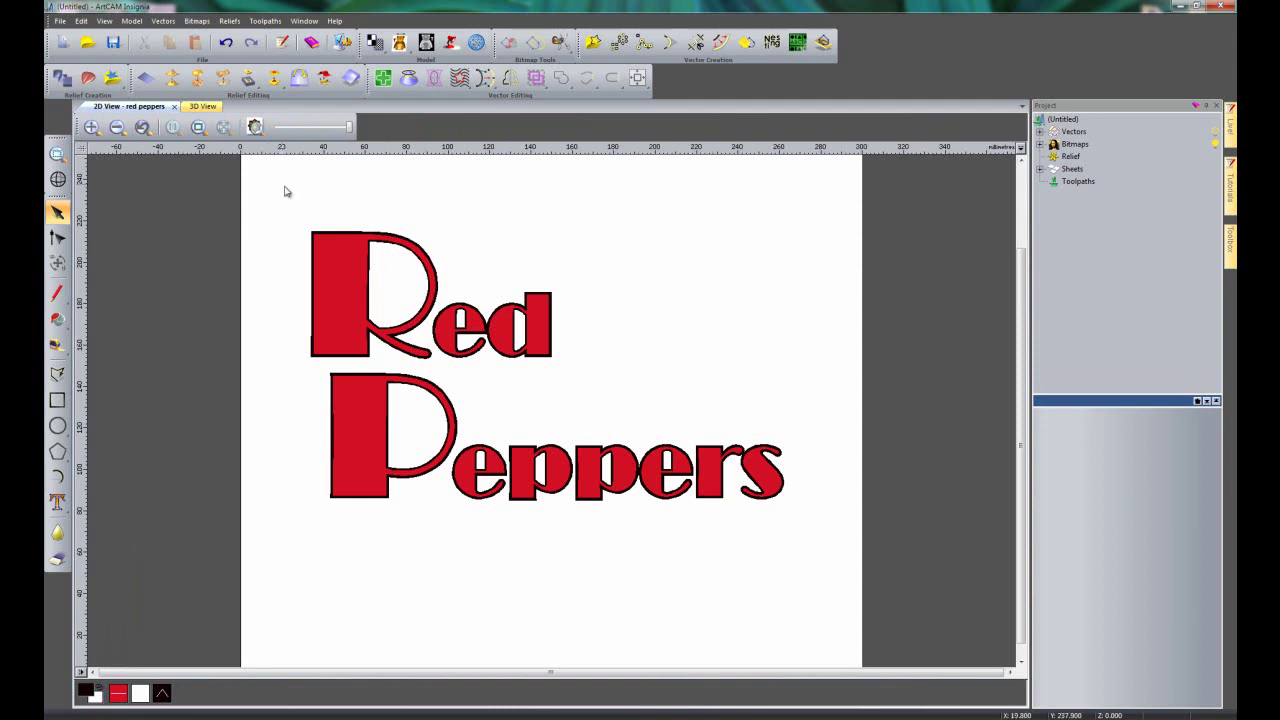
click(113, 79)
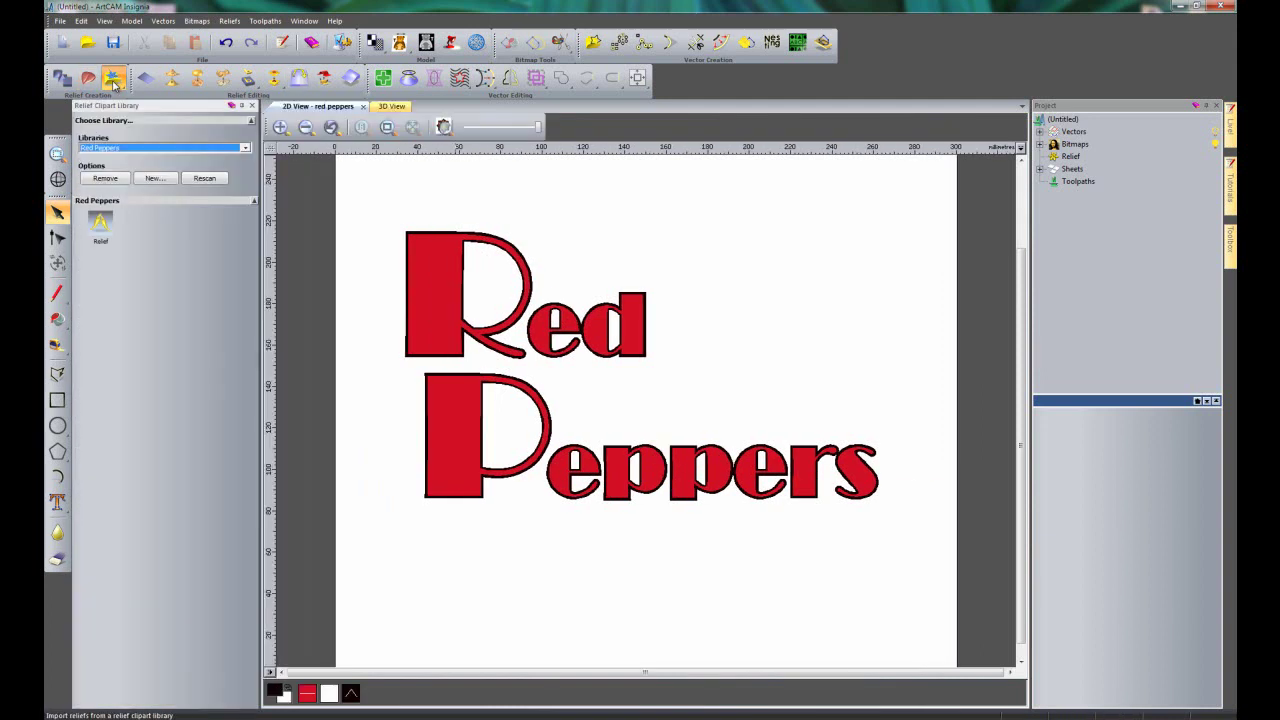
double_click(101, 229)
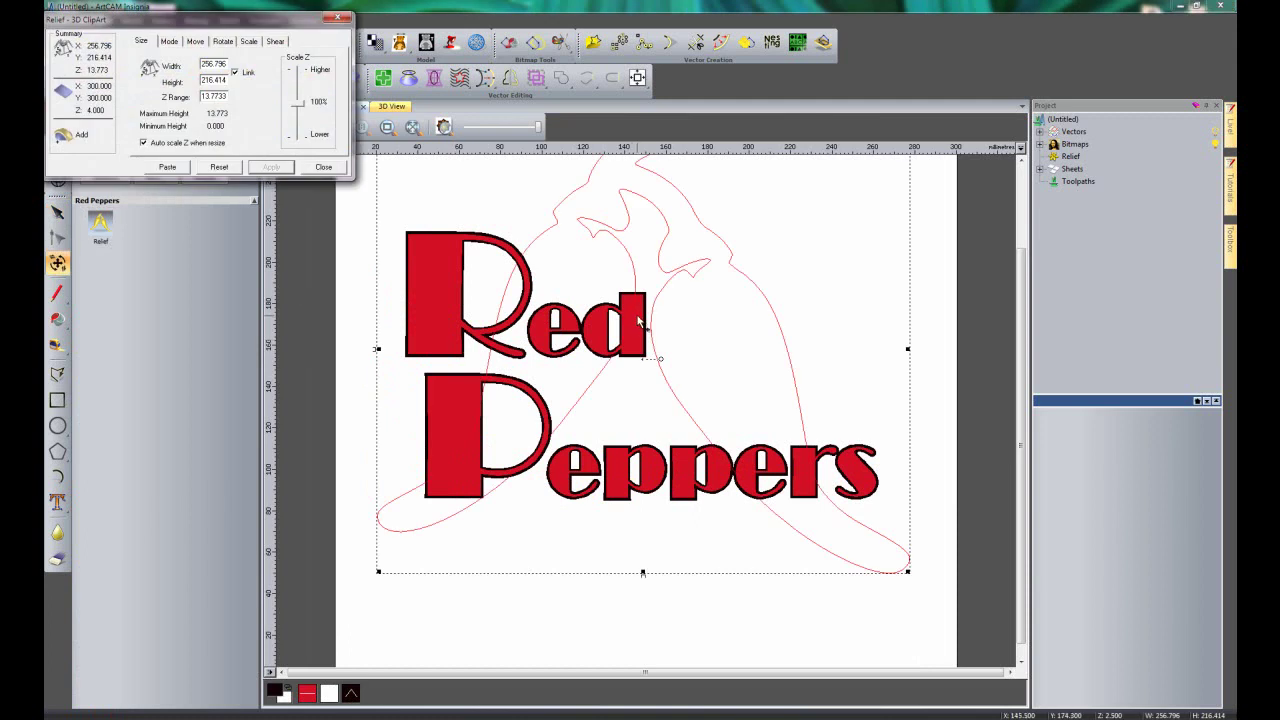
drag(248, 22, 250, 144)
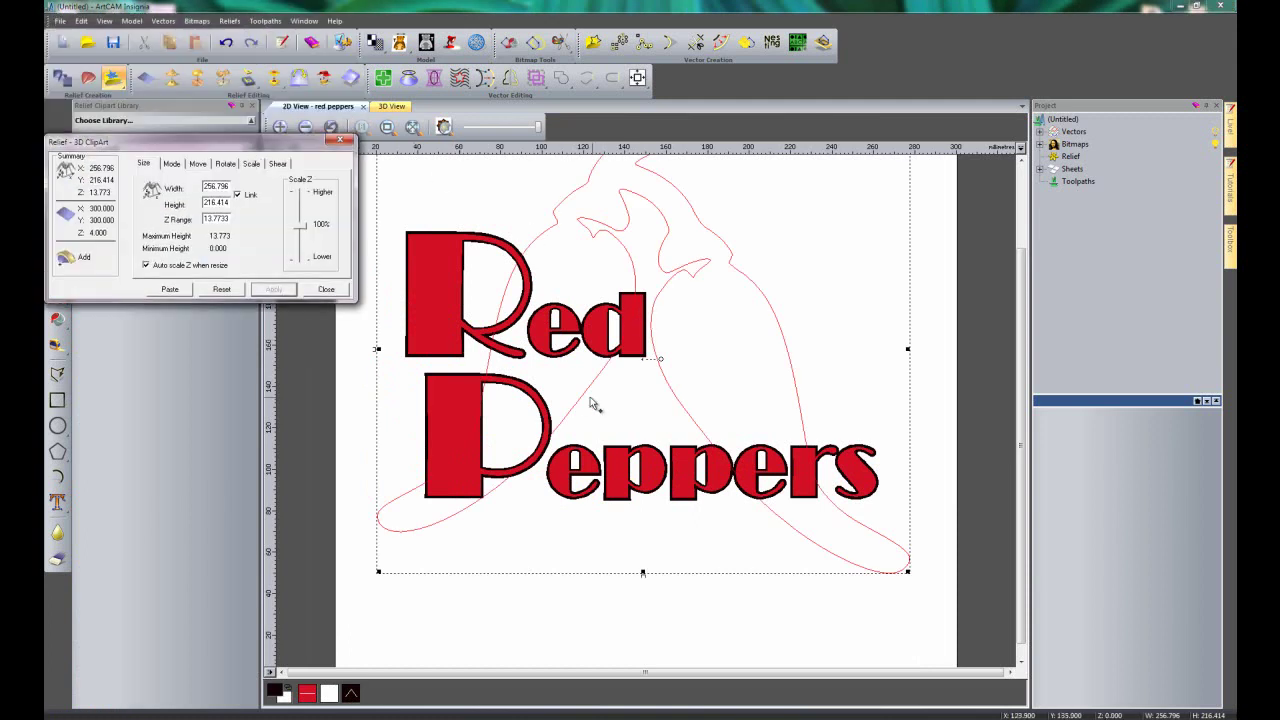
Scale the pepper clipart to about 108.6 by 91.5 mm and place it beside "Red", above the end of "Peppers".
drag(651, 360, 701, 335)
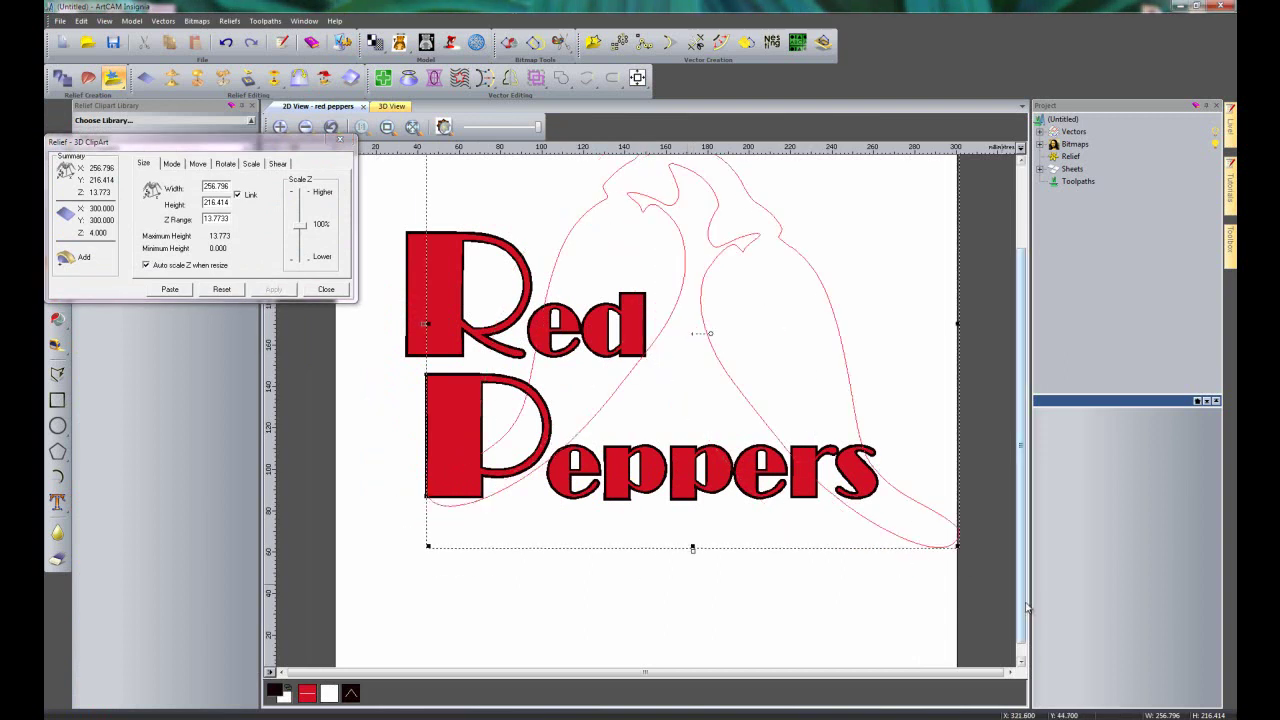
drag(957, 545, 838, 445)
drag(692, 330, 772, 304)
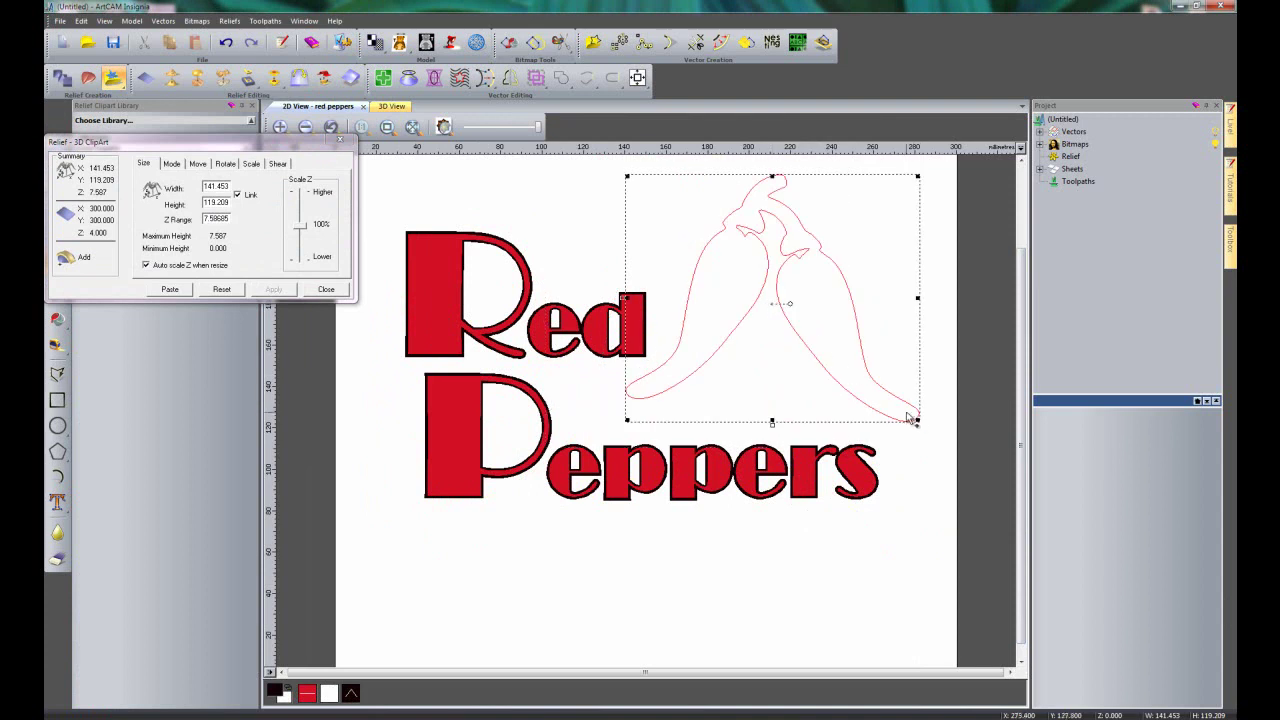
drag(917, 420, 883, 391)
drag(772, 303, 762, 321)
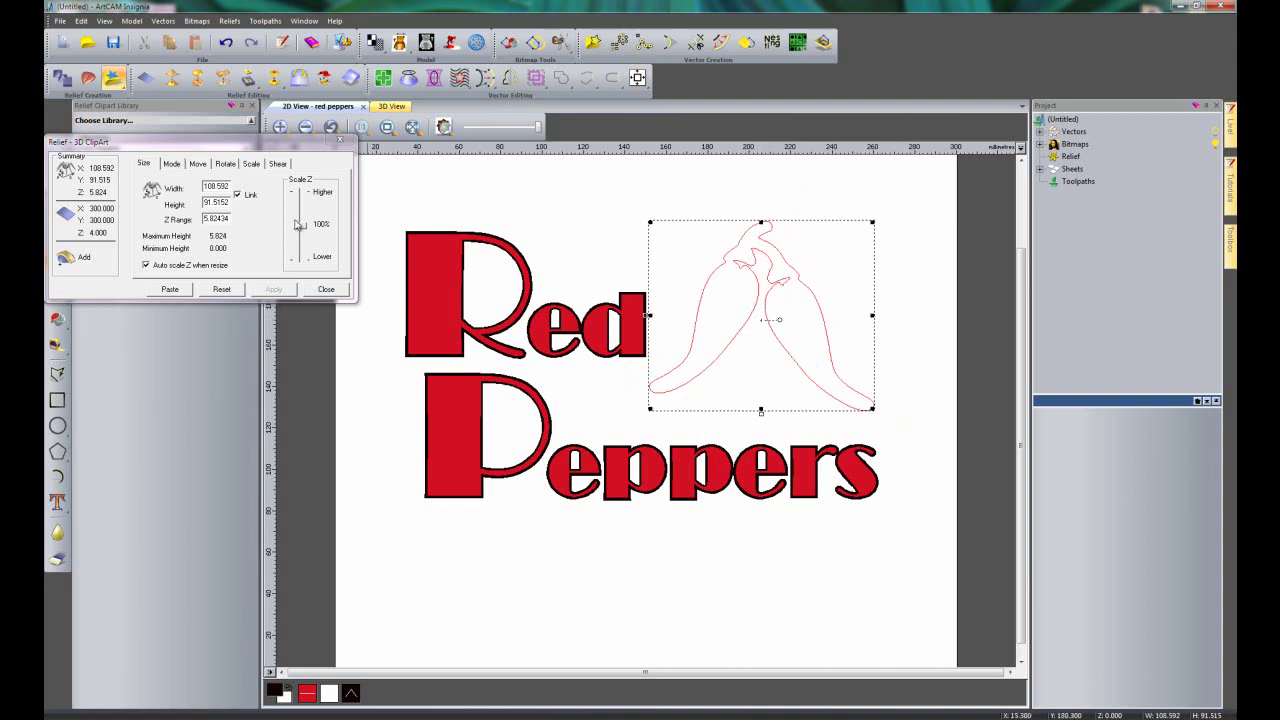
Compare the pepper clipart's height with the lettering side-on in 3D and set its Z range to 5 mm.
click(391, 106)
drag(624, 530, 831, 204)
scroll(667, 427, up, 2)
scroll(686, 402, up, 1)
mouse_move(686, 402)
mouse_down()
mouse_move(694, 434)
mouse_move(696, 420)
mouse_up()
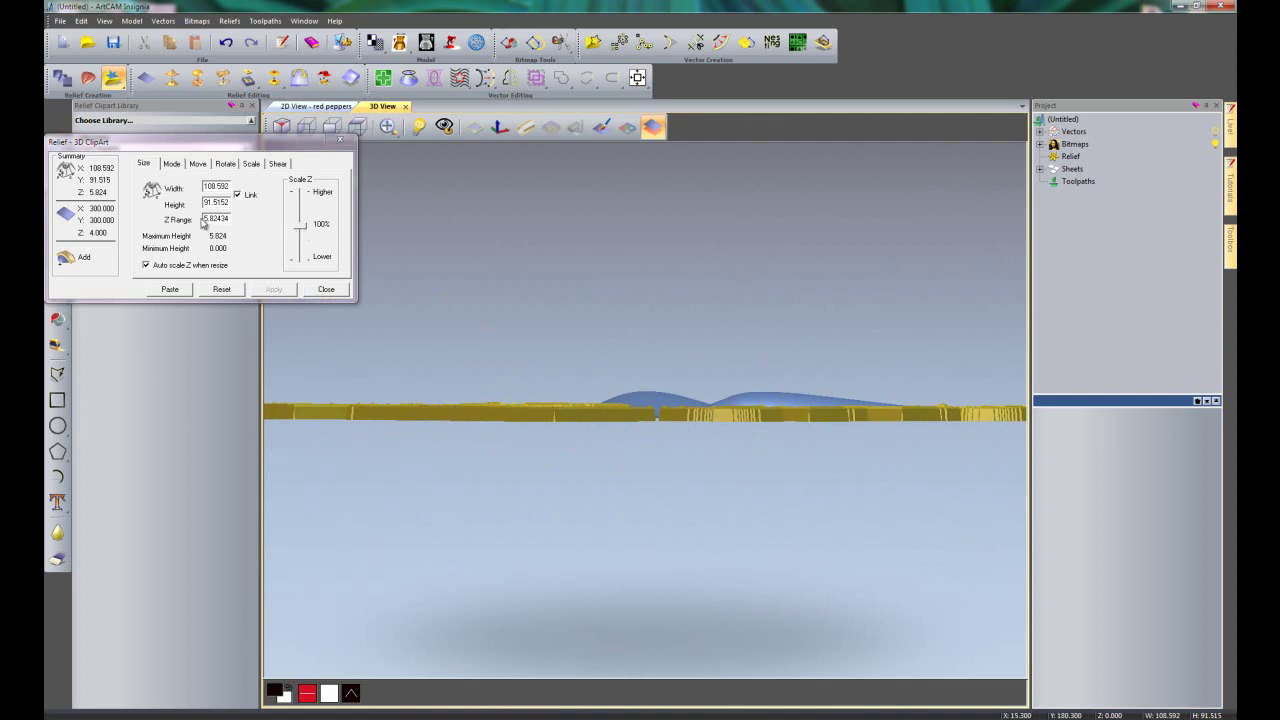
drag(207, 218, 254, 224)
text(5)
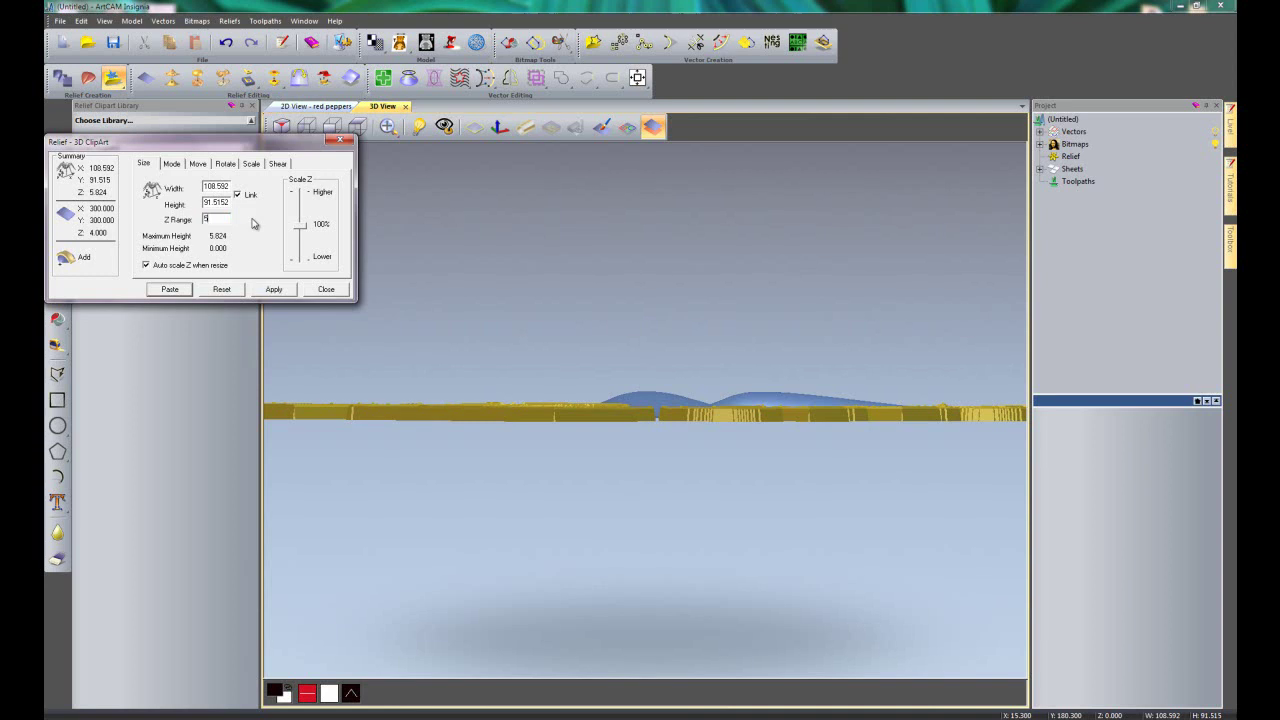
click(275, 289)
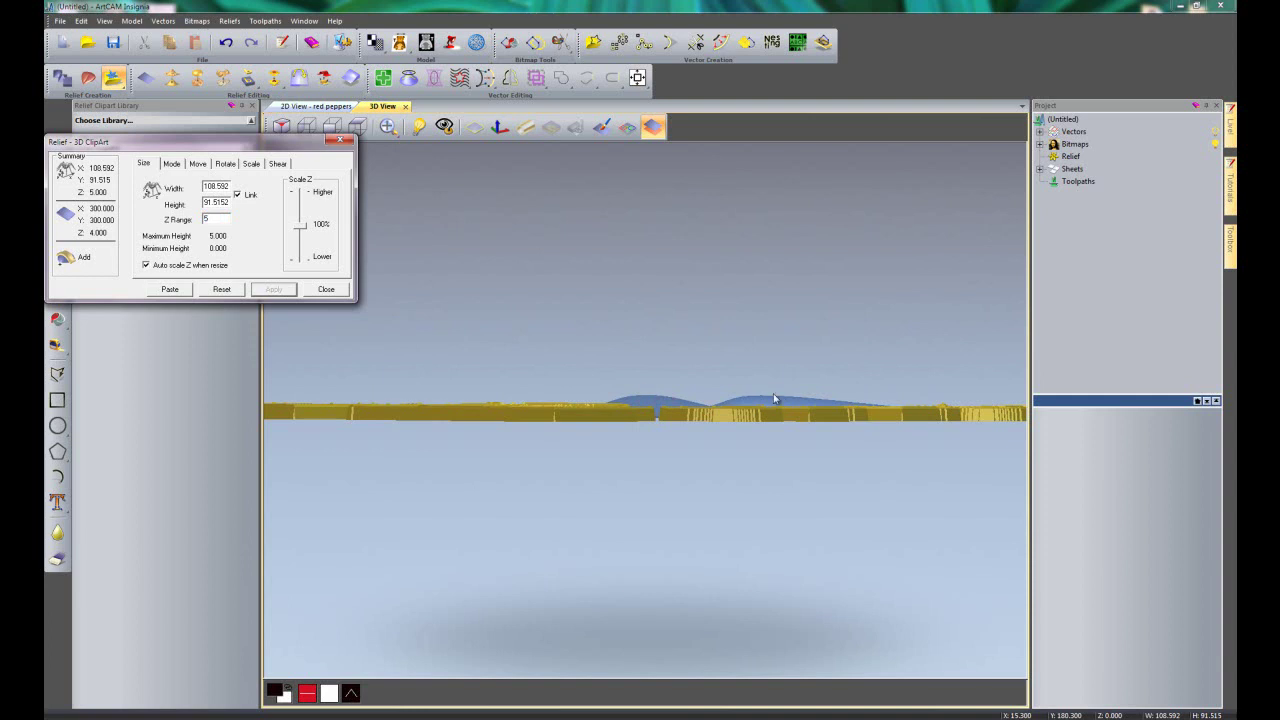
Lower the pepper clipart's Z range in two stages to 3.445 mm, paste it into the relief, and close the clipart library.
drag(305, 233, 306, 237)
click(275, 289)
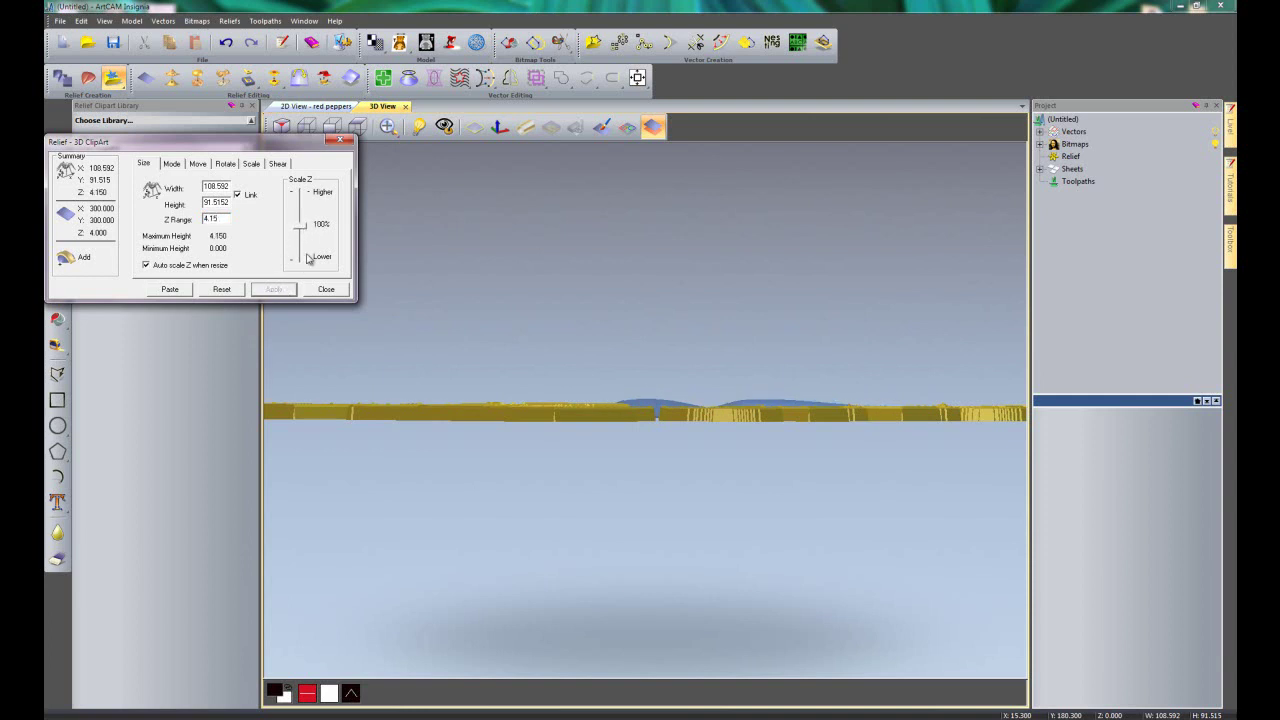
drag(306, 230, 307, 240)
click(275, 289)
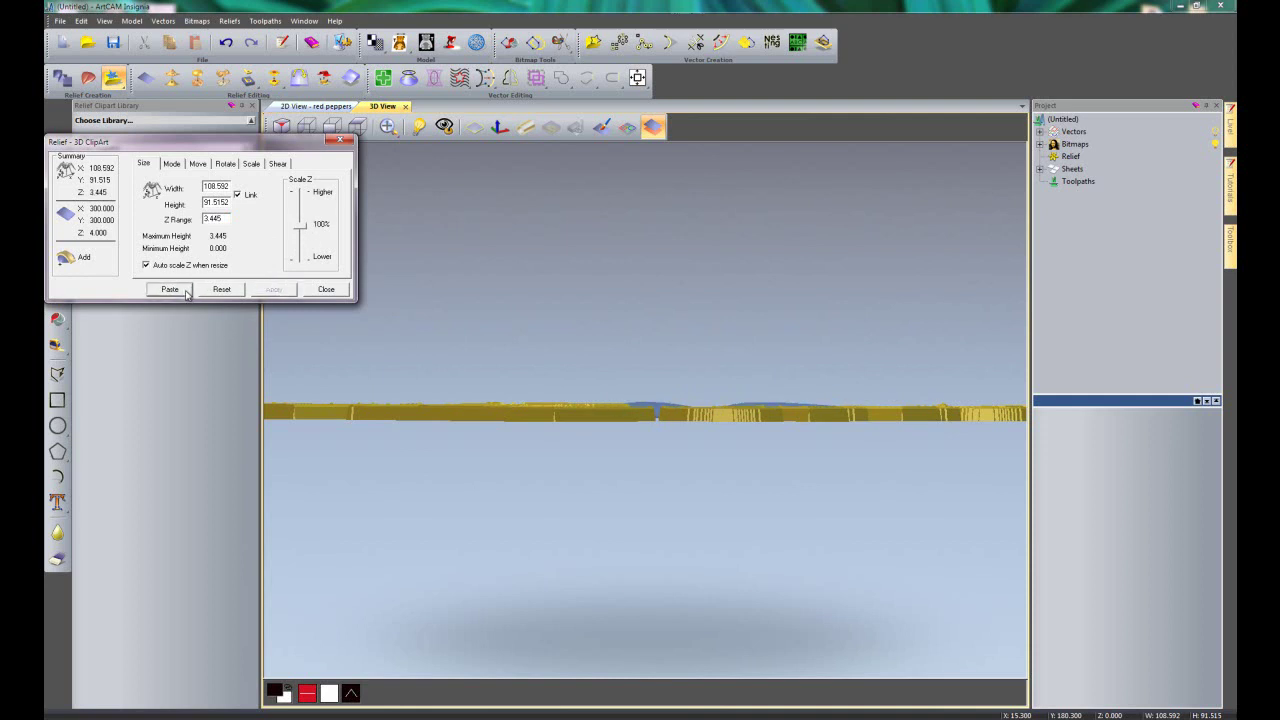
click(340, 290)
mouse_move(842, 293)
mouse_down()
mouse_move(814, 363)
mouse_move(753, 448)
mouse_move(730, 450)
mouse_move(710, 420)
mouse_move(672, 531)
mouse_move(691, 471)
mouse_move(659, 487)
mouse_up()
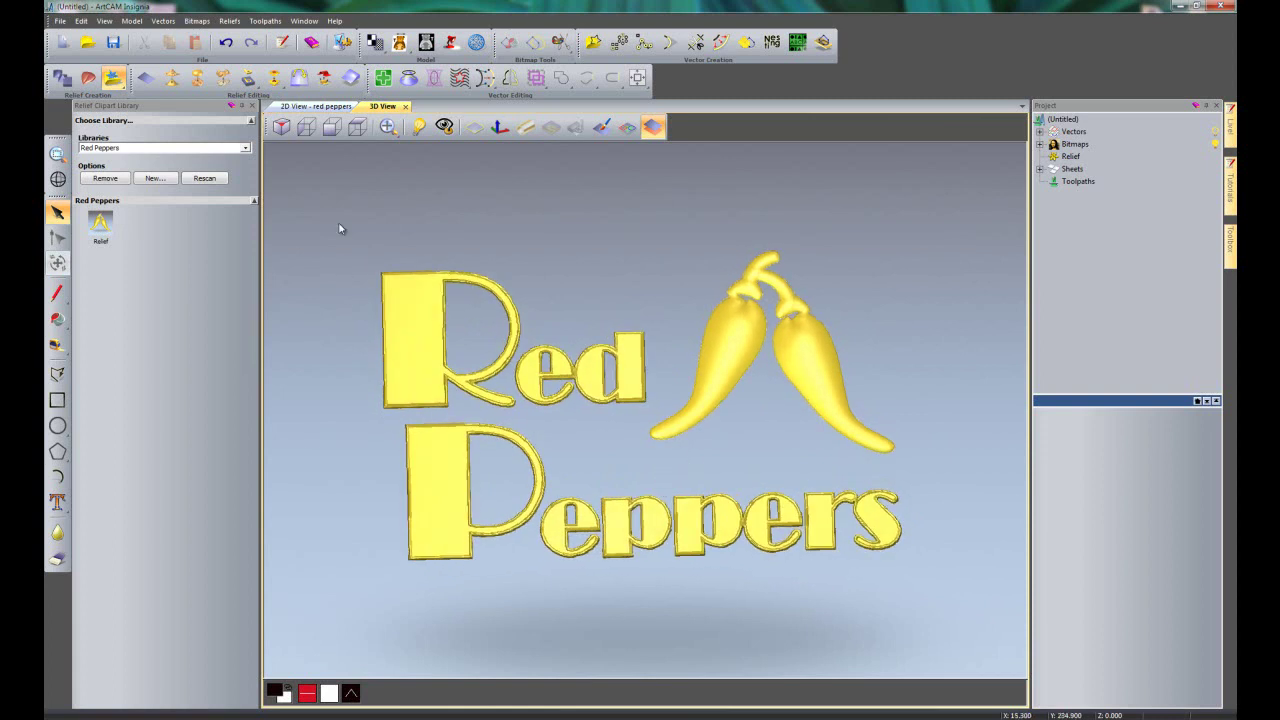
click(253, 106)
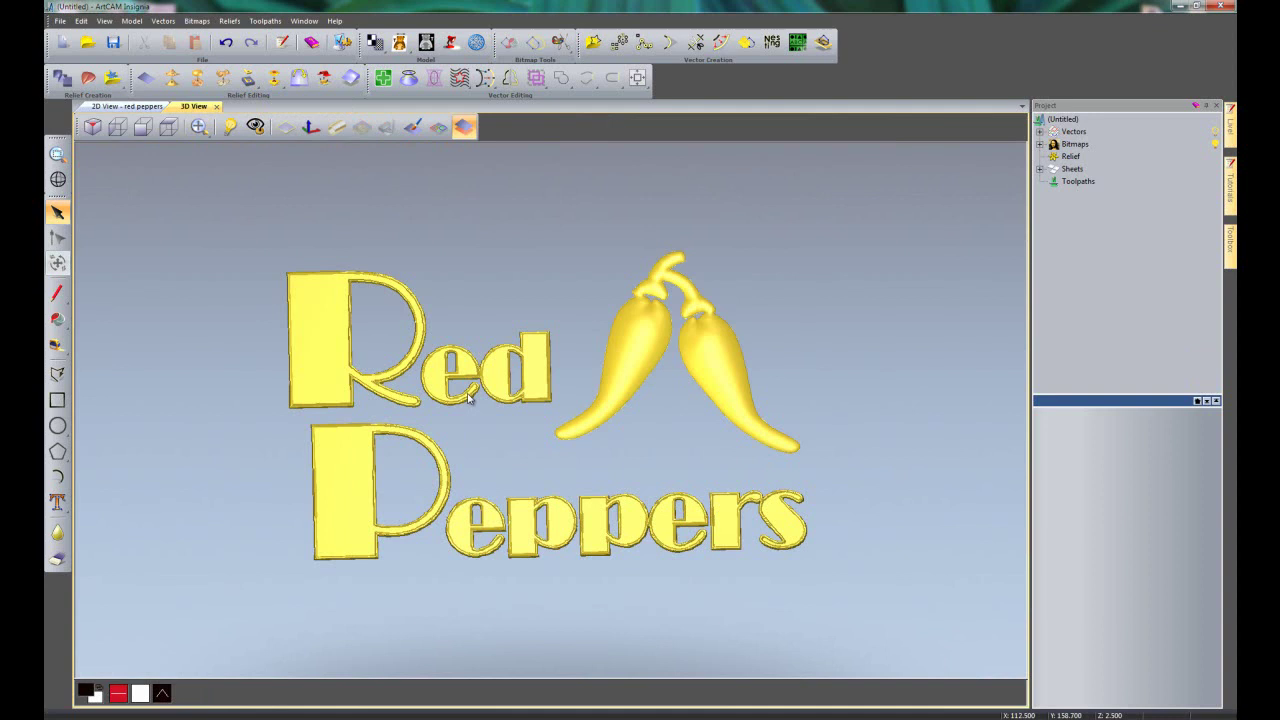
Show the zero plane behind the lettering and peppers in the 3D view.
right_drag(468, 398, 307, 168)
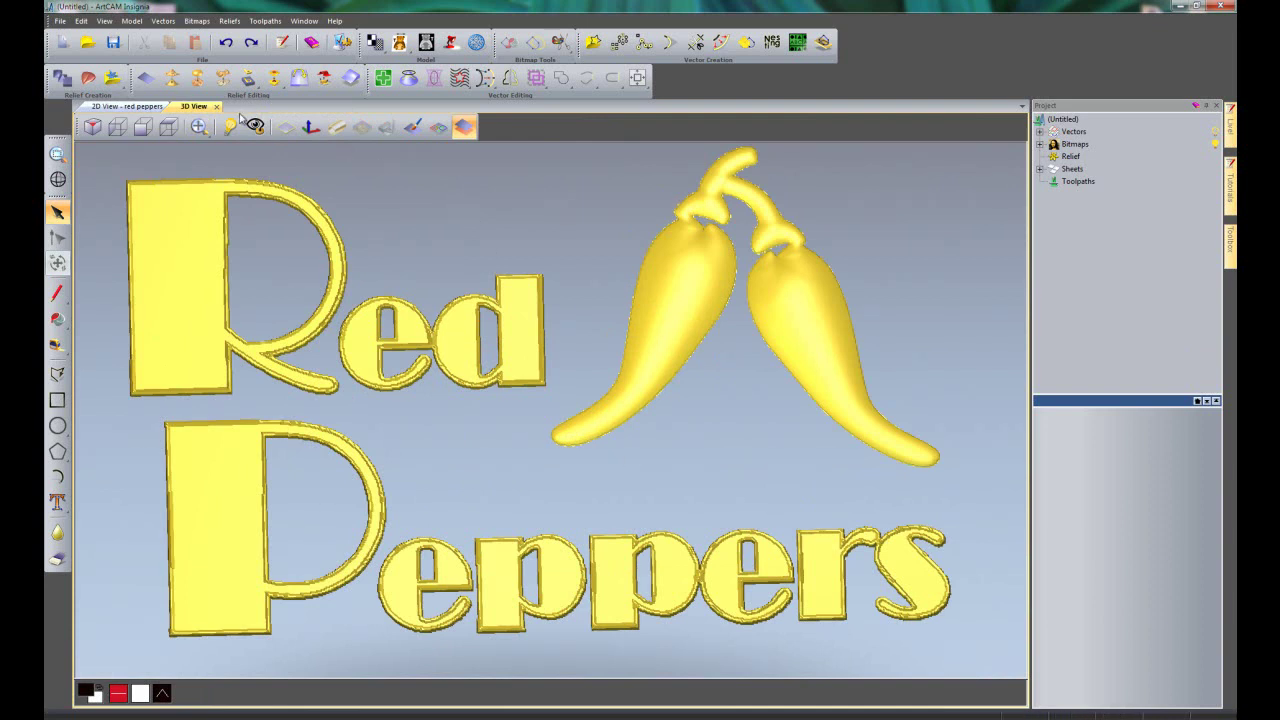
click(285, 129)
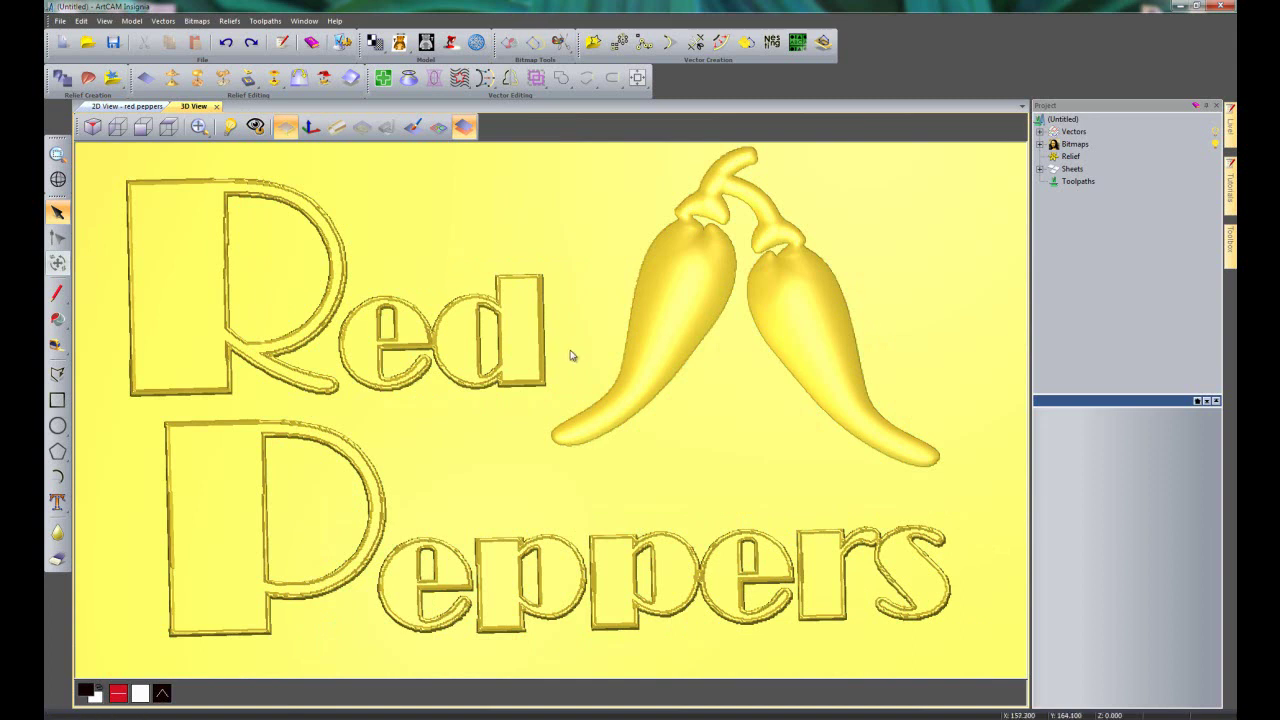
scroll(567, 353, down, 2)
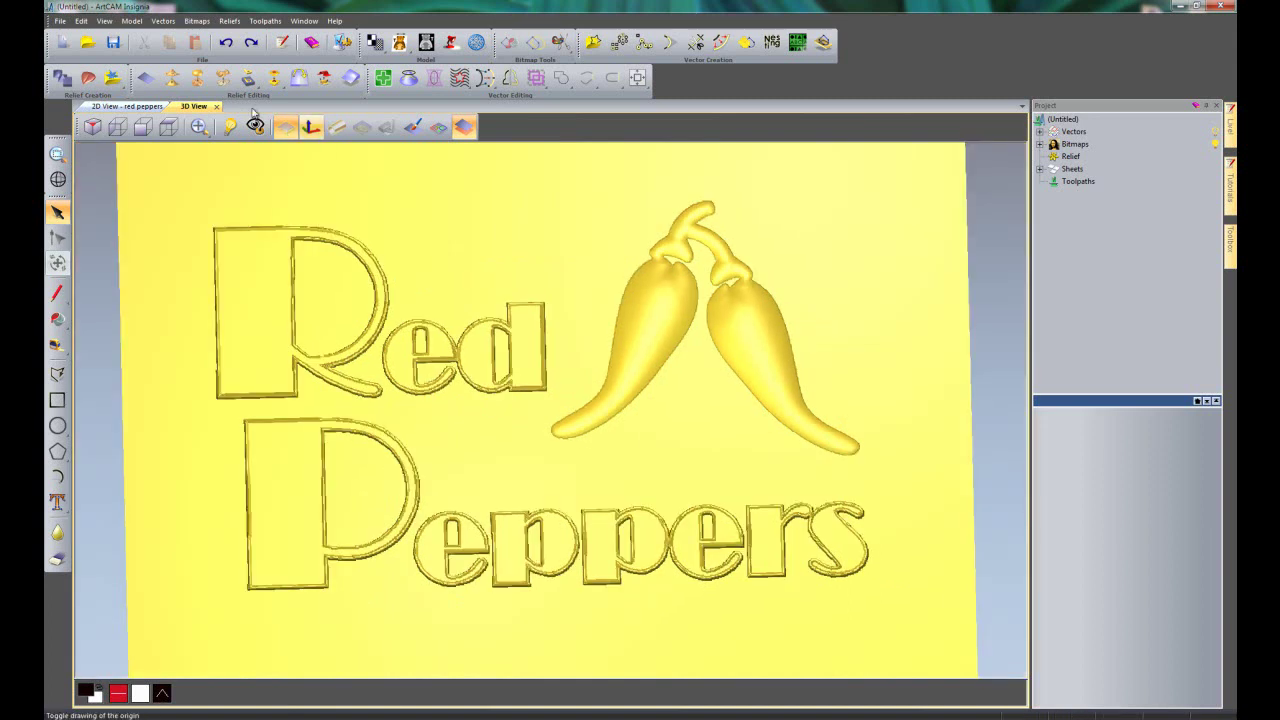
Smooth the whole relief with three smoothing passes and close the smoothing dialog.
click(174, 78)
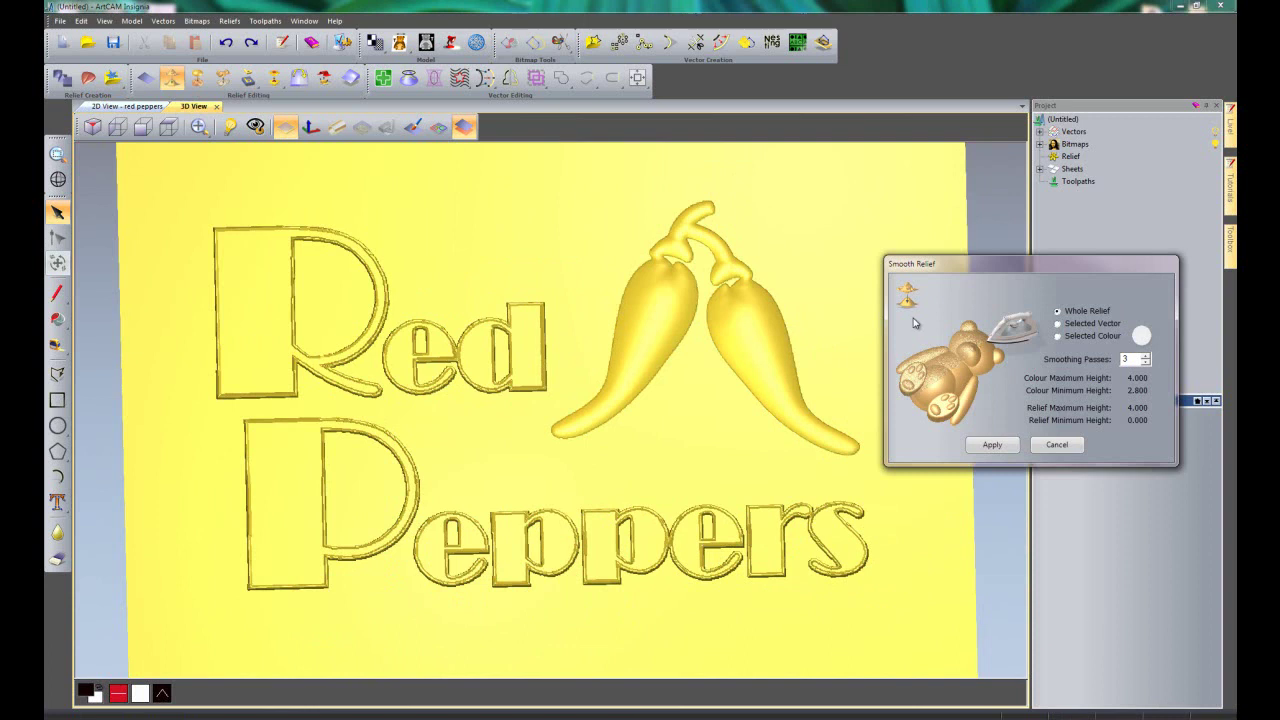
click(994, 448)
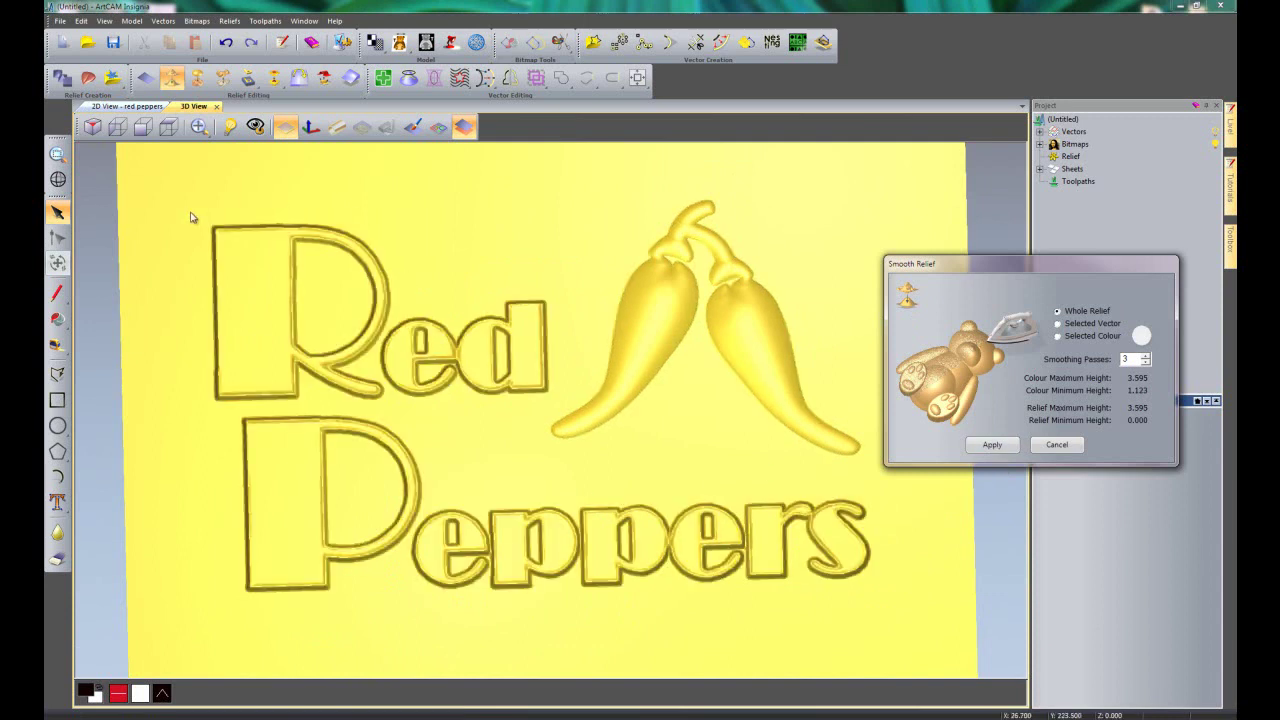
click(1068, 455)
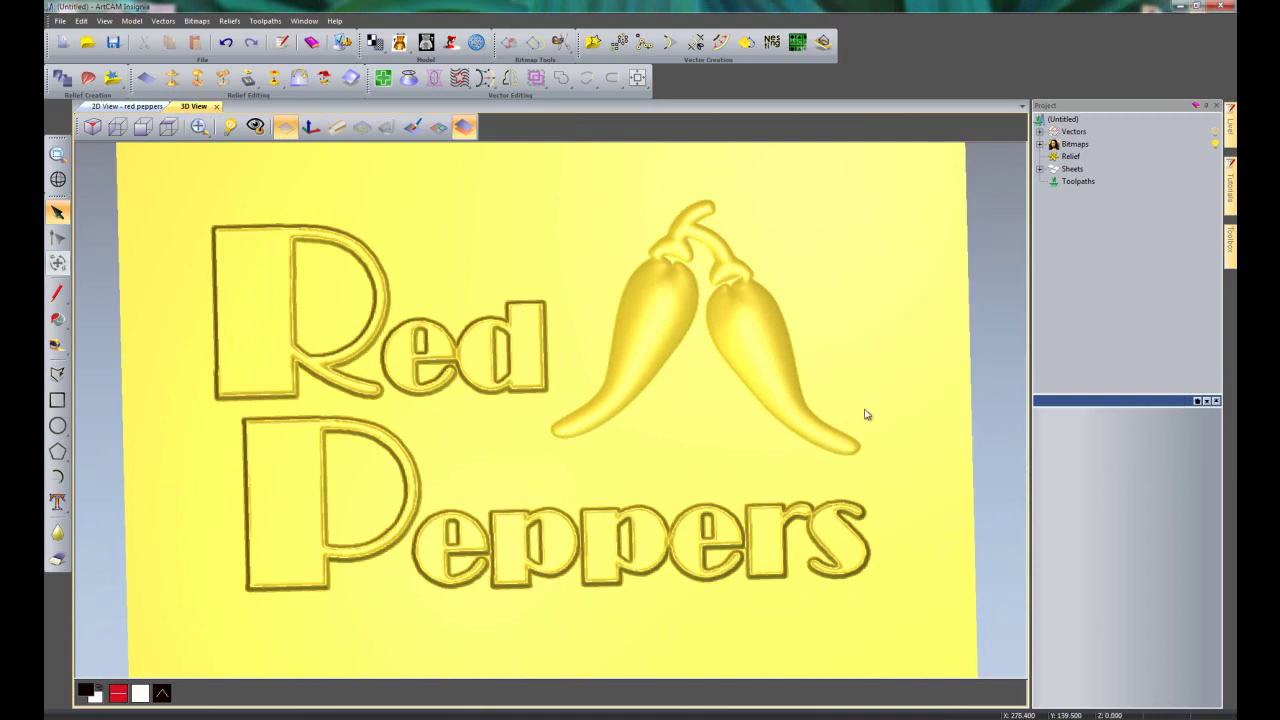
Erase lightly over the peppers' surfaces with the sculpting eraser at diameter 52, strength 2% and smoothness 100%, and close the tool.
scroll(700, 390, up, 3)
scroll(652, 396, up, 2)
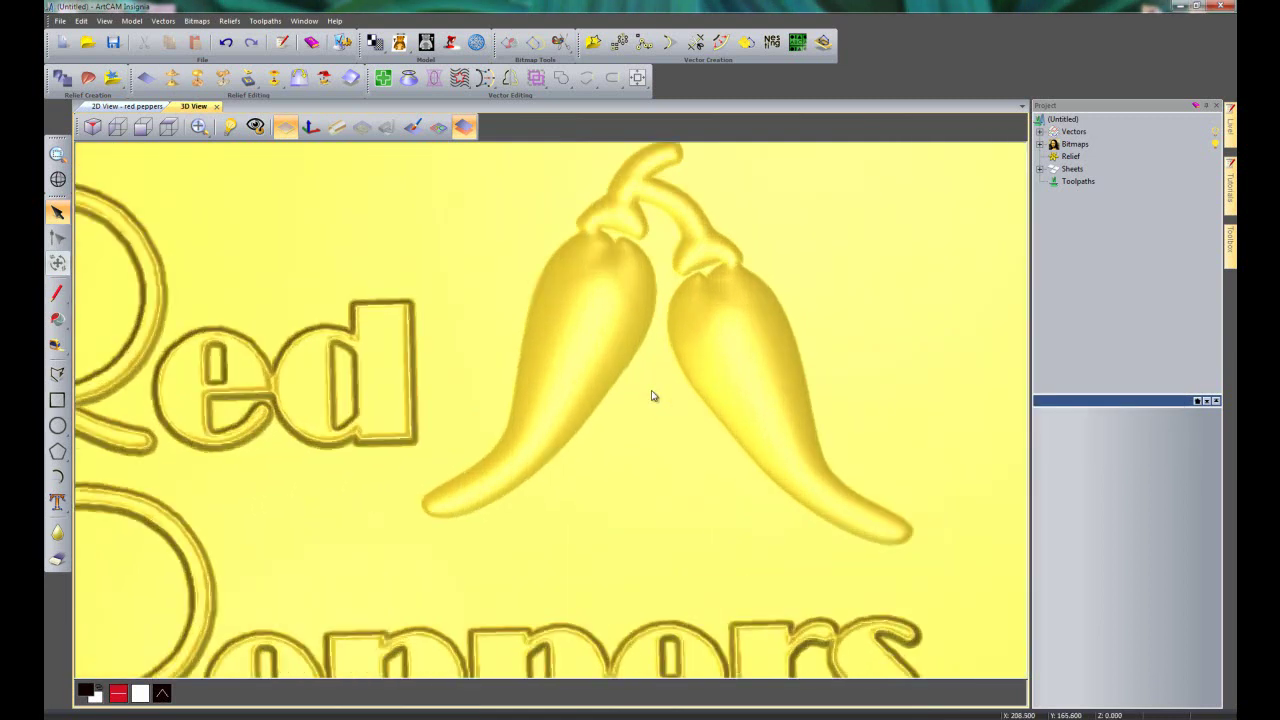
middle_drag(675, 401, 623, 403)
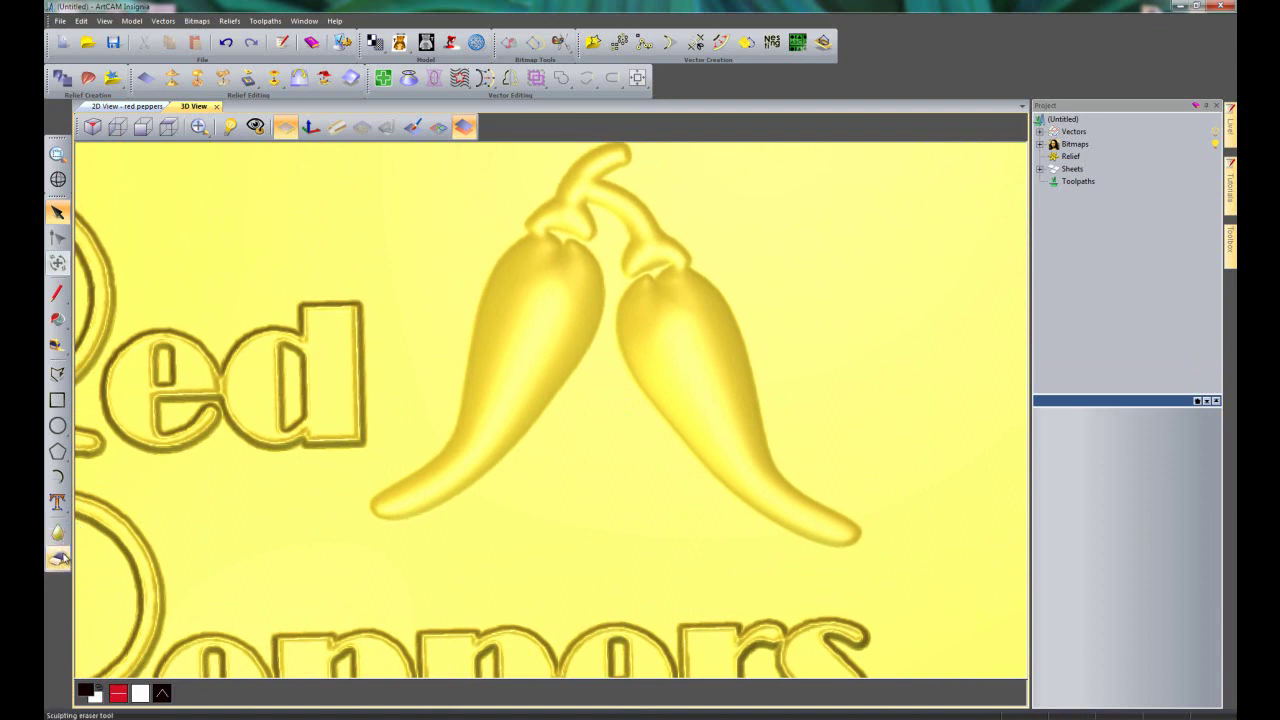
click(58, 560)
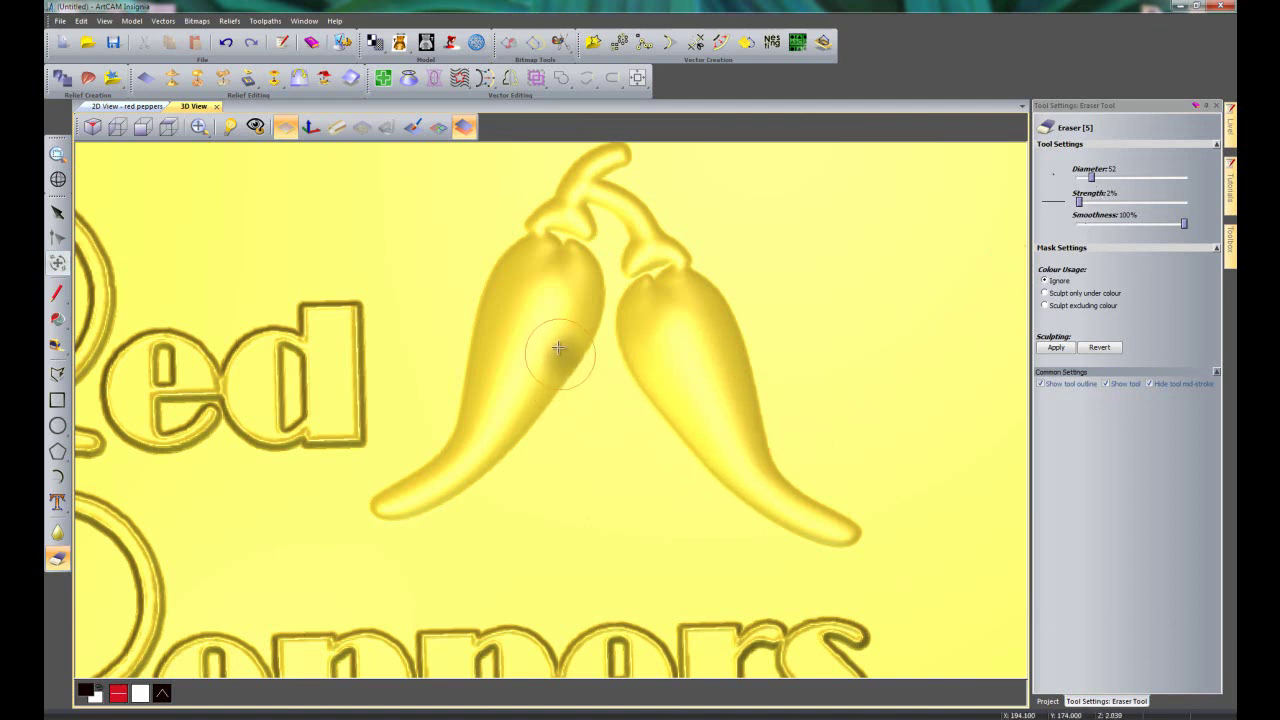
mouse_move(543, 337)
mouse_down()
mouse_move(716, 325)
mouse_move(746, 379)
mouse_move(593, 344)
mouse_move(565, 300)
mouse_move(541, 306)
mouse_move(528, 287)
mouse_move(510, 401)
mouse_move(475, 455)
mouse_move(415, 499)
mouse_move(495, 362)
mouse_move(511, 291)
mouse_move(535, 377)
mouse_move(547, 364)
mouse_move(633, 362)
mouse_move(667, 342)
mouse_move(657, 328)
mouse_move(714, 355)
mouse_move(735, 427)
mouse_move(688, 393)
mouse_move(711, 428)
mouse_move(826, 523)
mouse_move(755, 415)
mouse_move(718, 300)
mouse_move(654, 297)
mouse_up()
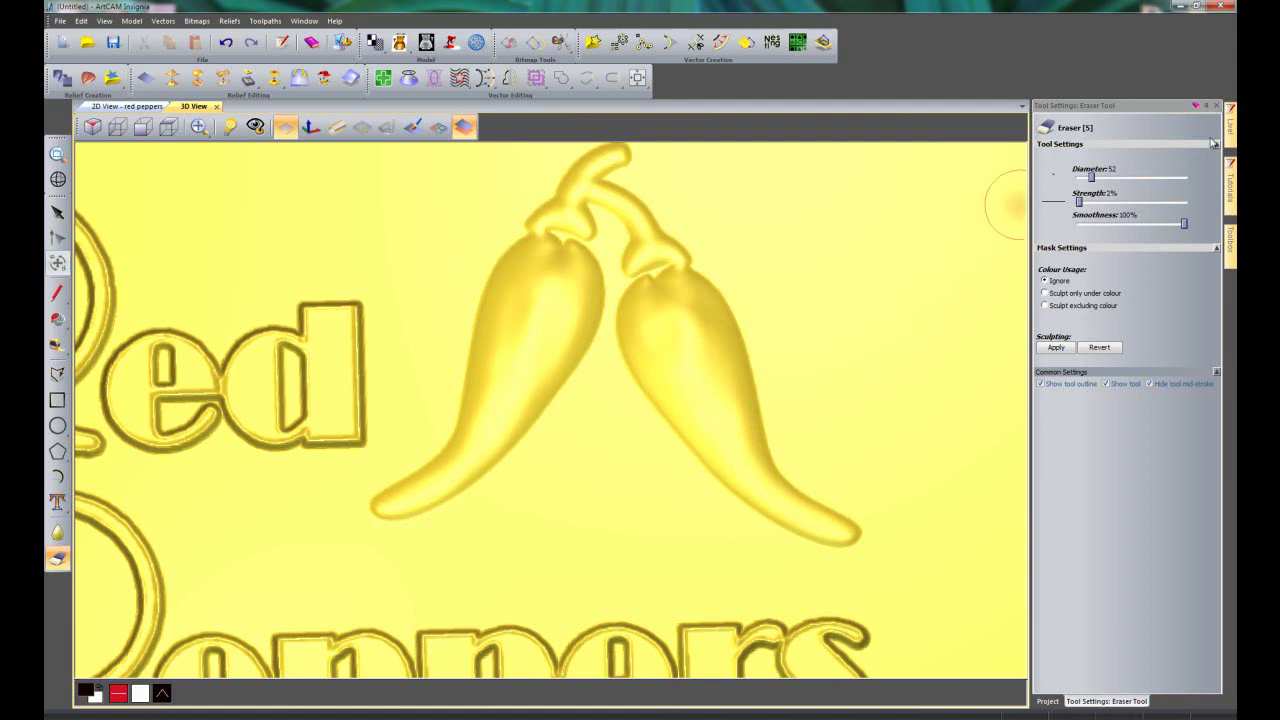
click(1216, 105)
Examine the sculpted peppers up close and the whole smoothed sign from several angles in the 3D view.
drag(614, 513, 651, 380)
scroll(669, 417, up, 3)
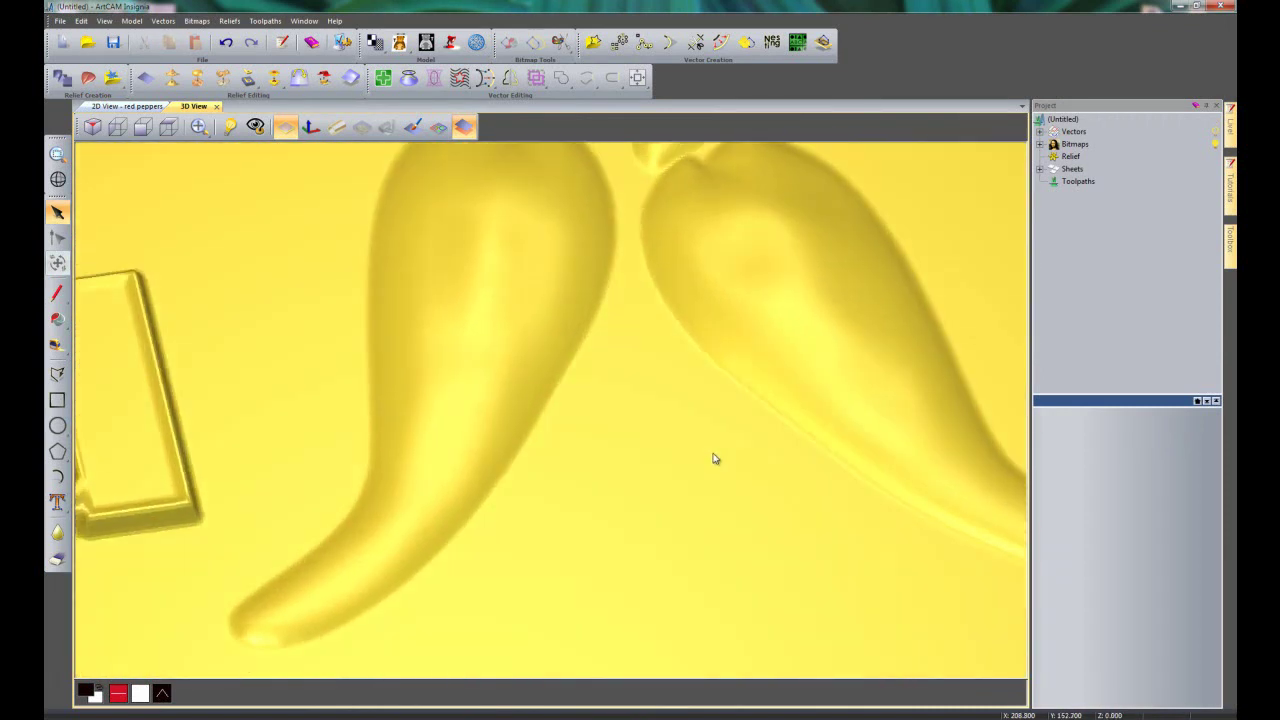
scroll(771, 389, up, 1)
drag(771, 389, 680, 414)
scroll(583, 426, down, 5)
scroll(578, 423, up, 2)
scroll(578, 423, up, 1)
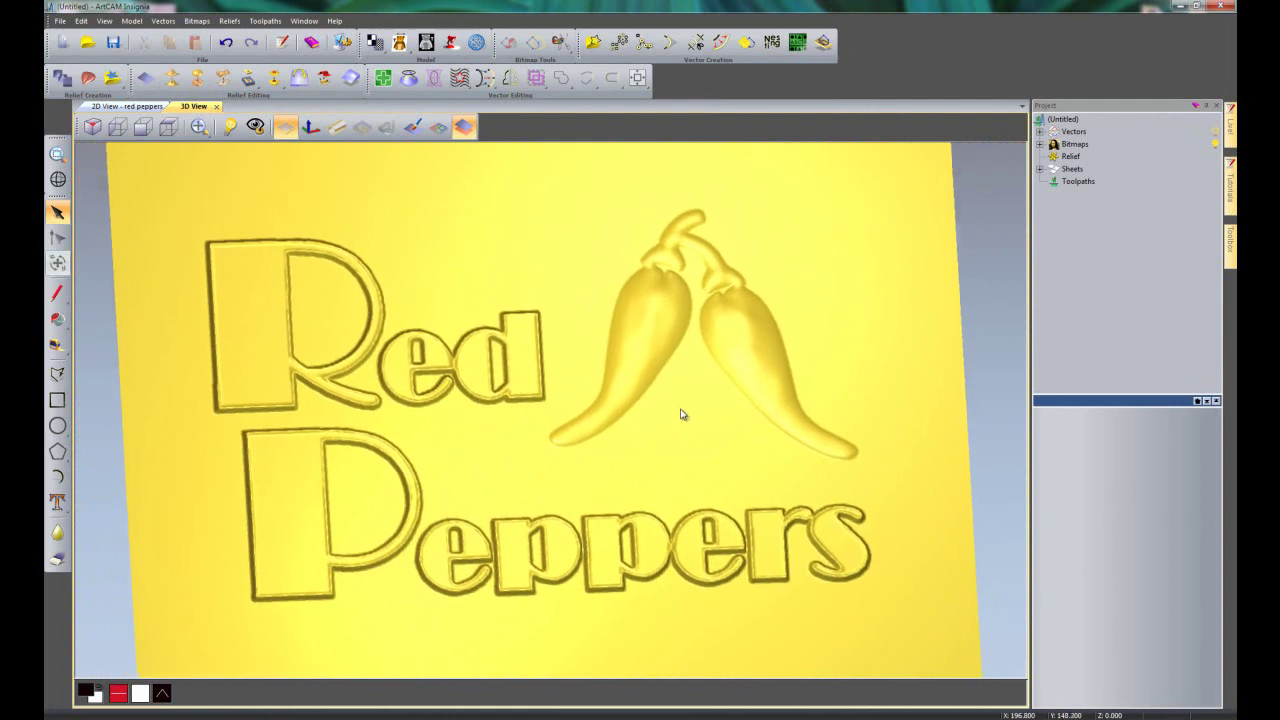
drag(533, 452, 726, 346)
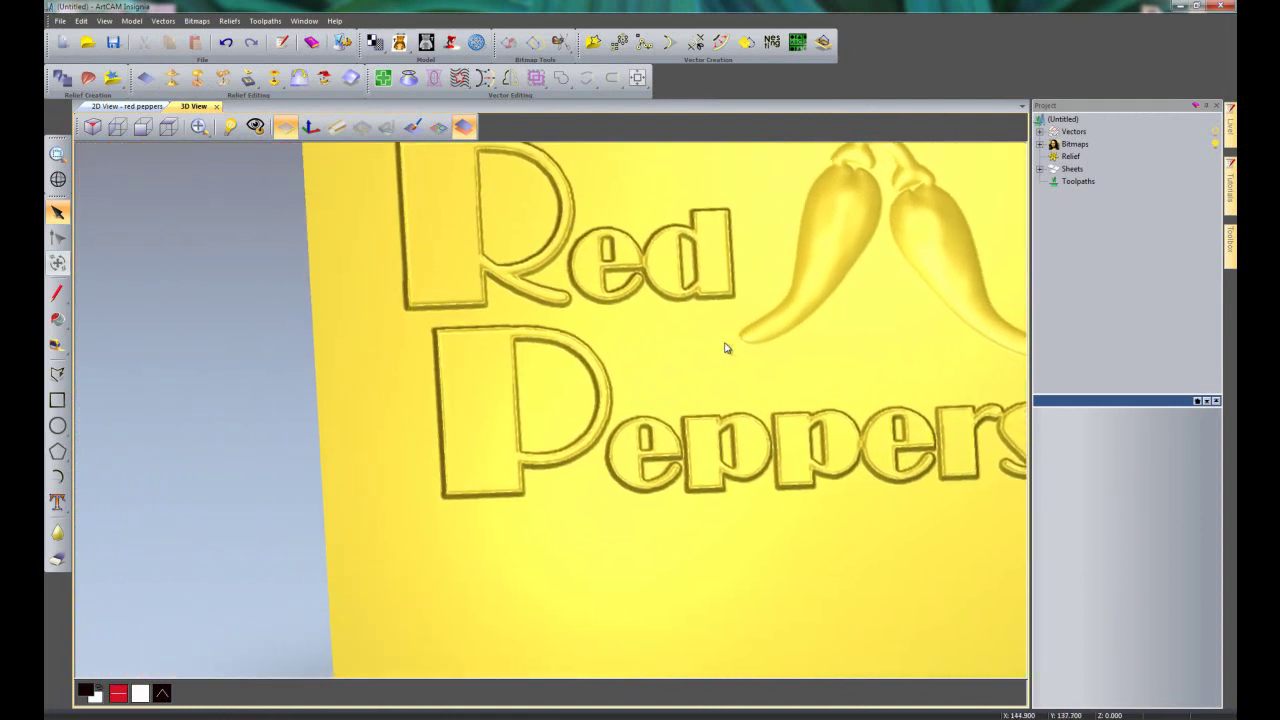
scroll(454, 449, down, 3)
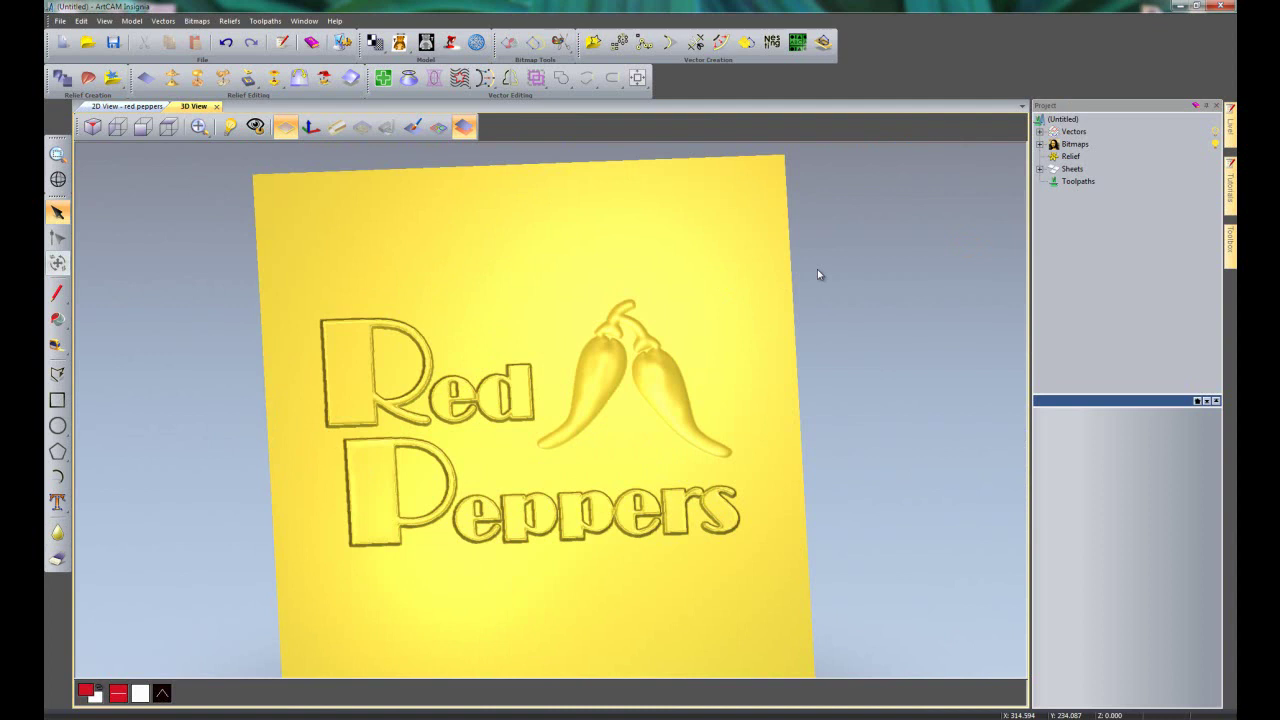
Try adding a sphere texture of size 2.5, Z height 1 and 100% spacing to the red lettering, and undo it.
scroll(603, 500, up, 4)
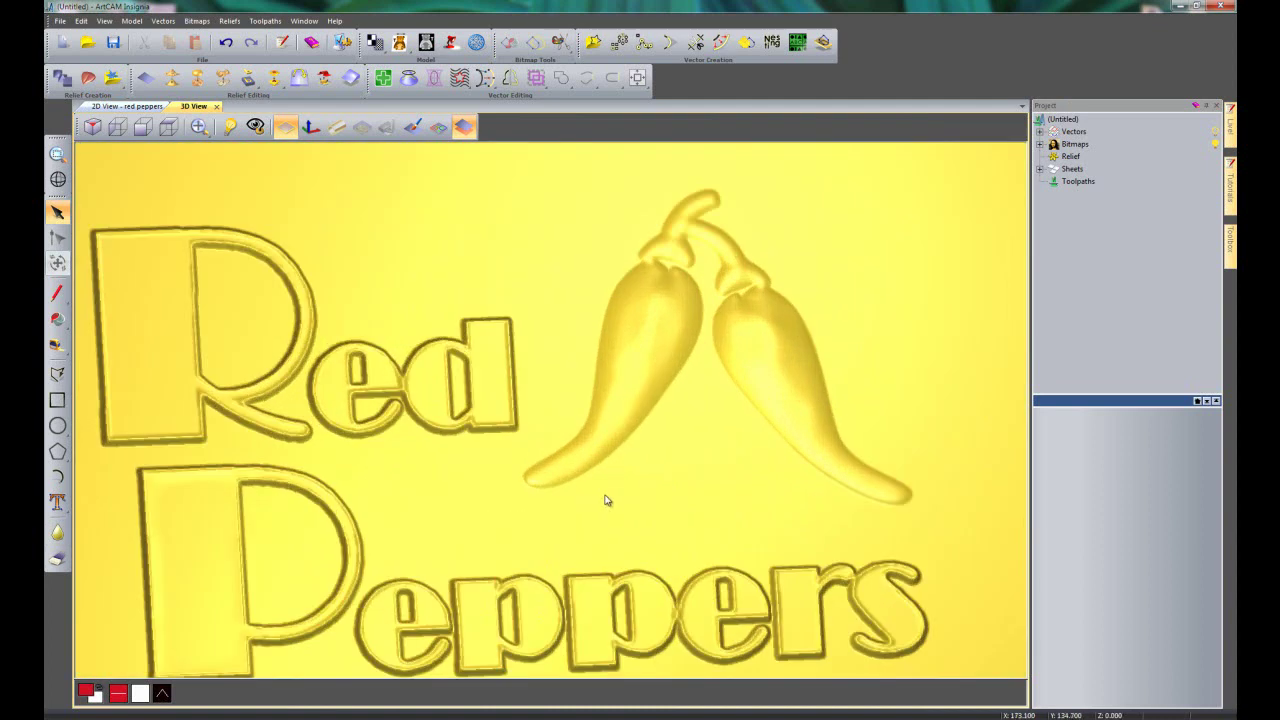
click(198, 84)
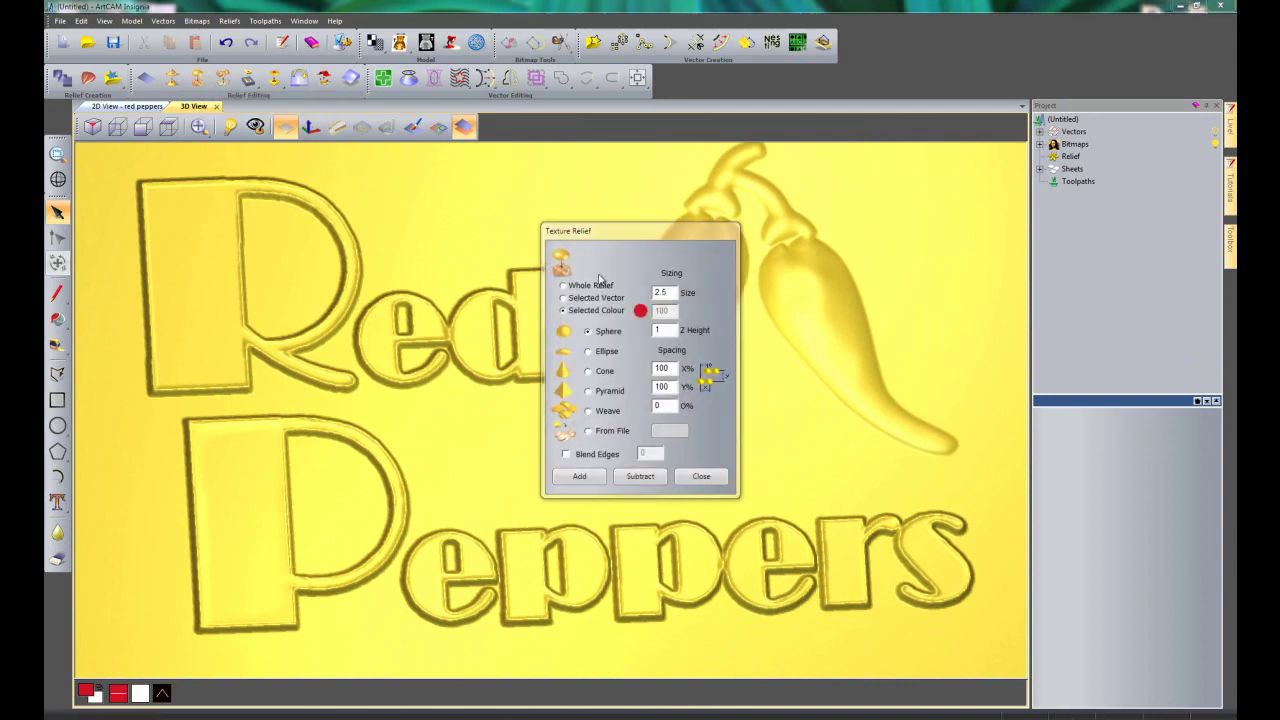
drag(612, 229, 817, 232)
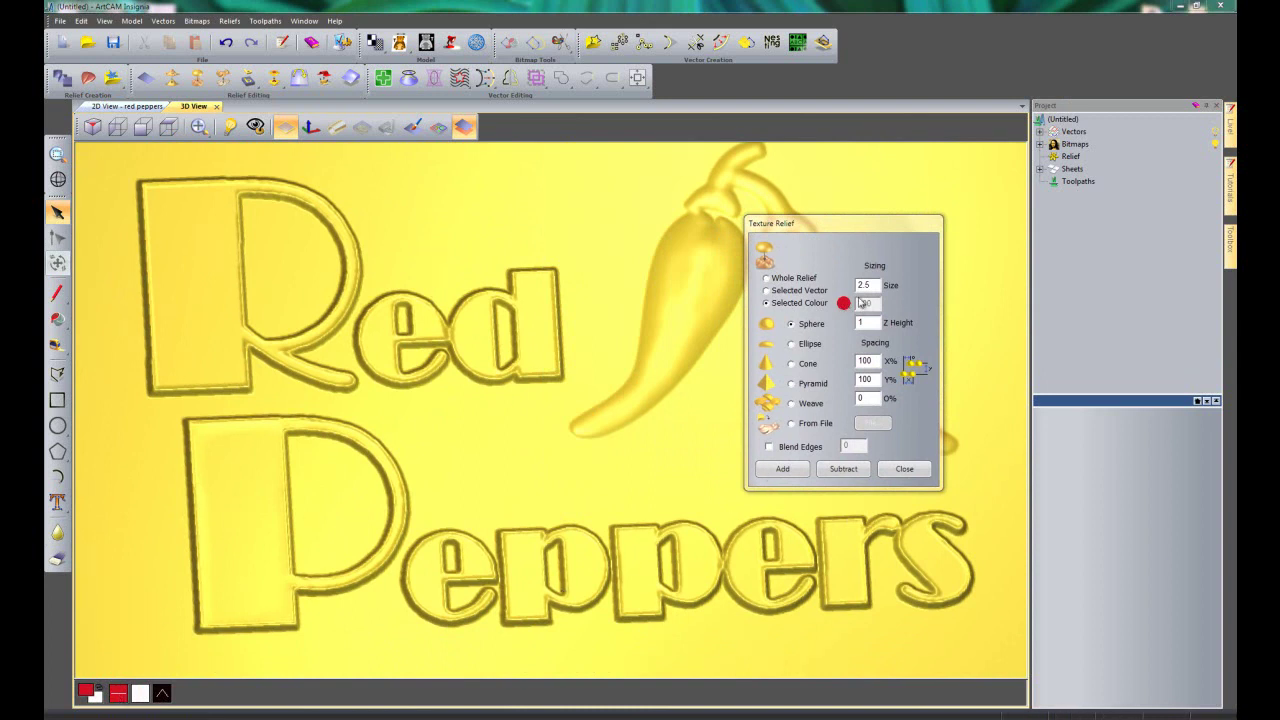
click(785, 469)
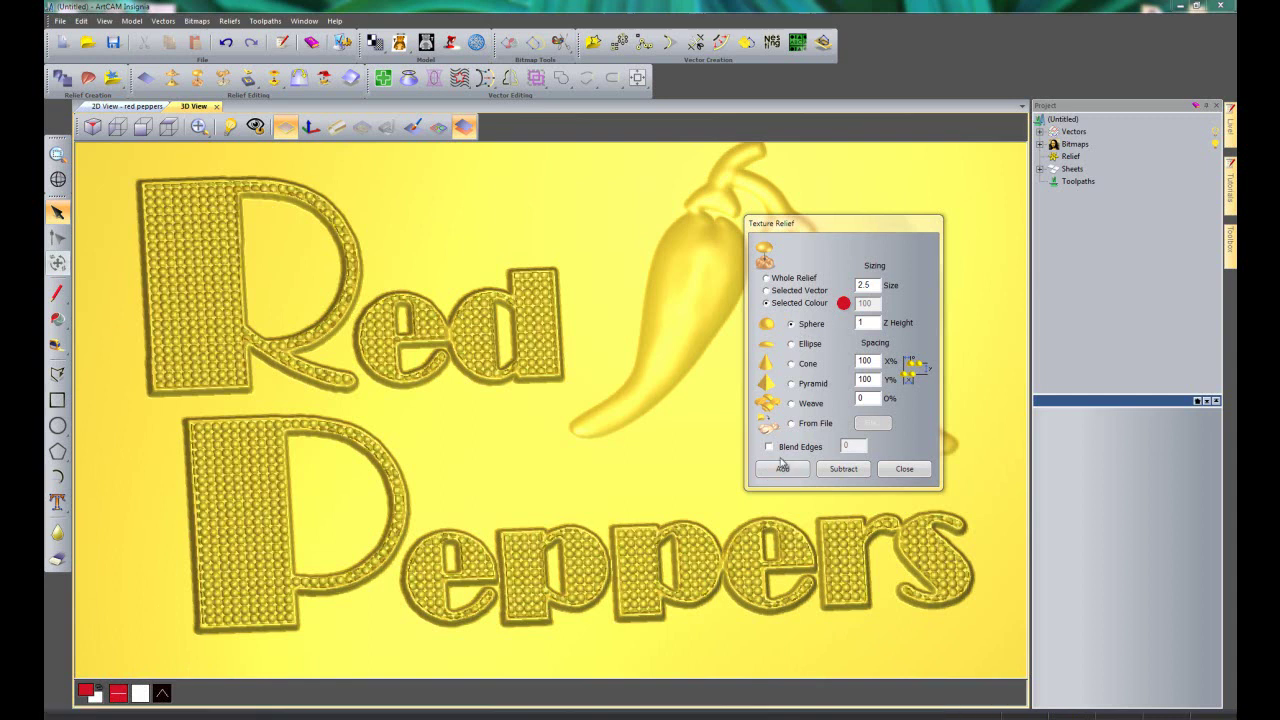
click(224, 45)
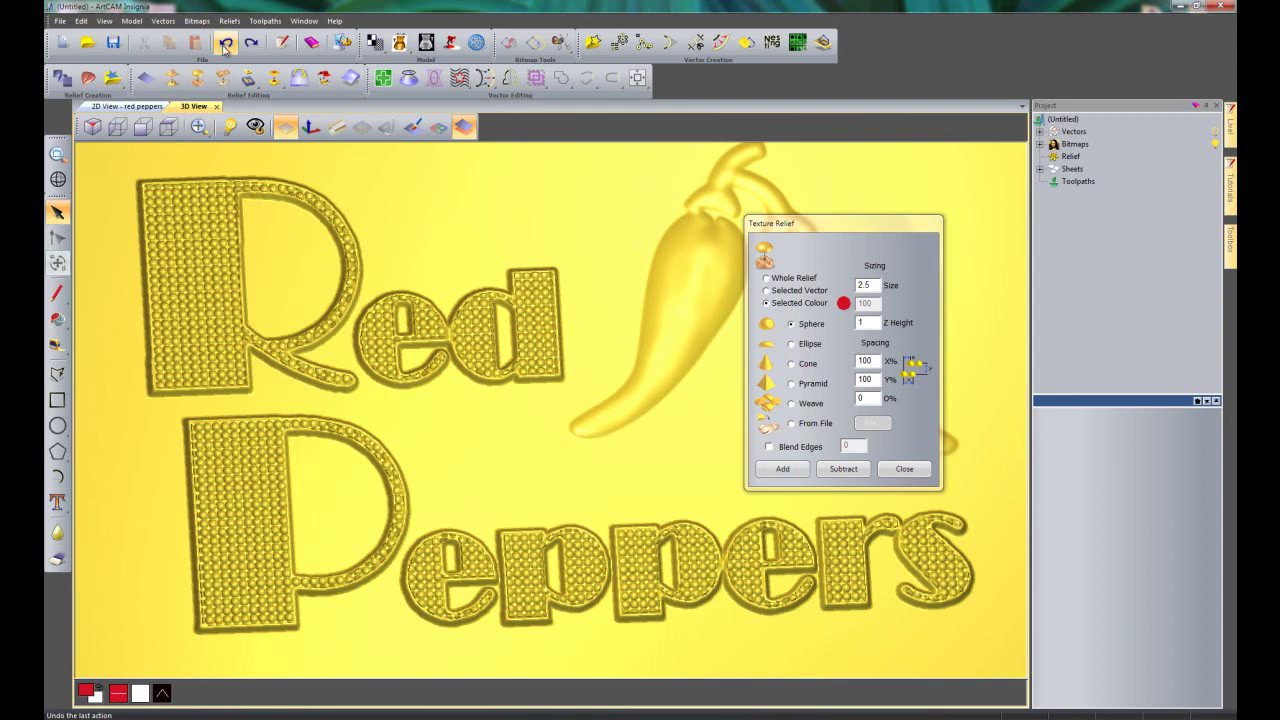
Try adding a pyramid texture with Z height 1 to the red lettering at sizes 2.5 and 5, undoing each attempt.
click(792, 364)
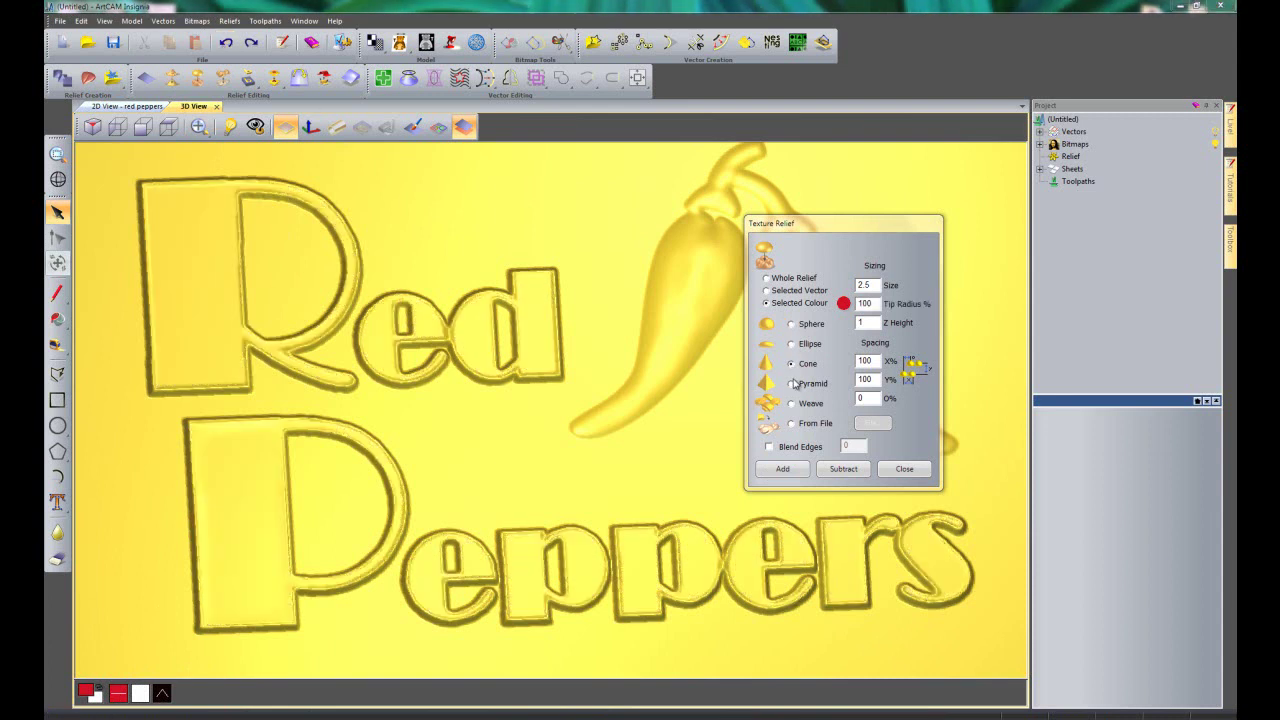
click(778, 468)
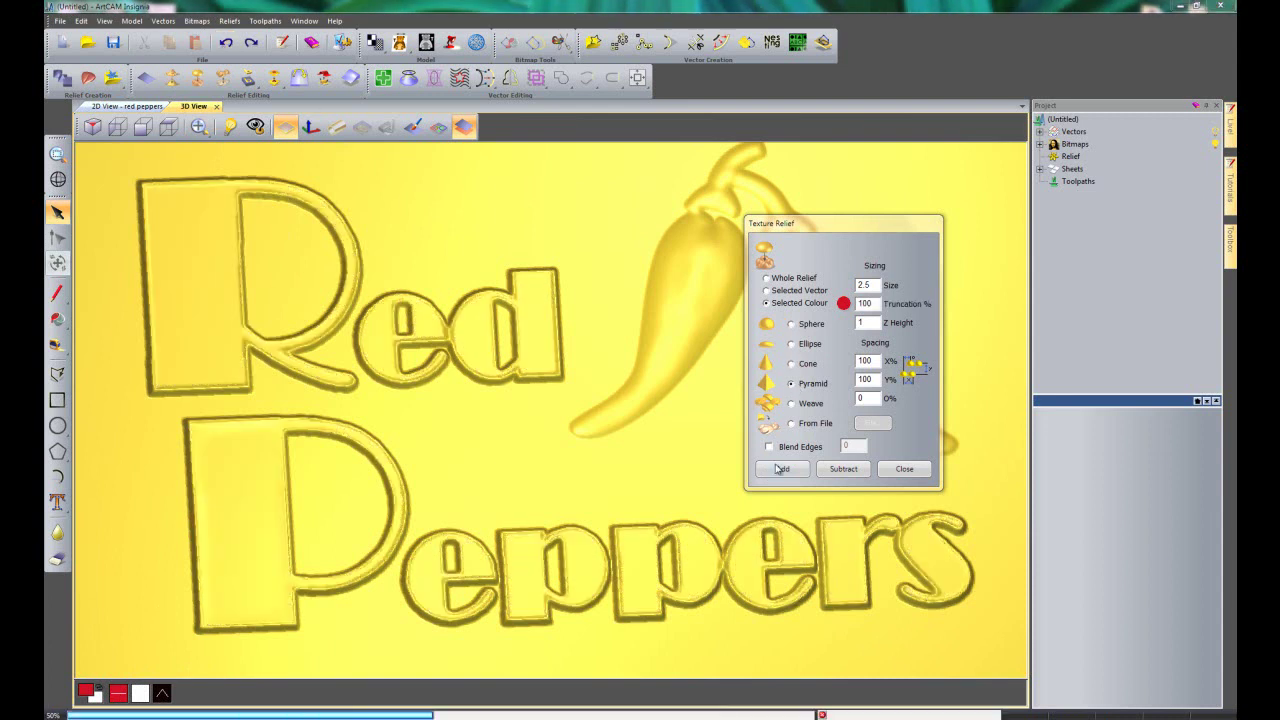
click(225, 43)
double_click(860, 285)
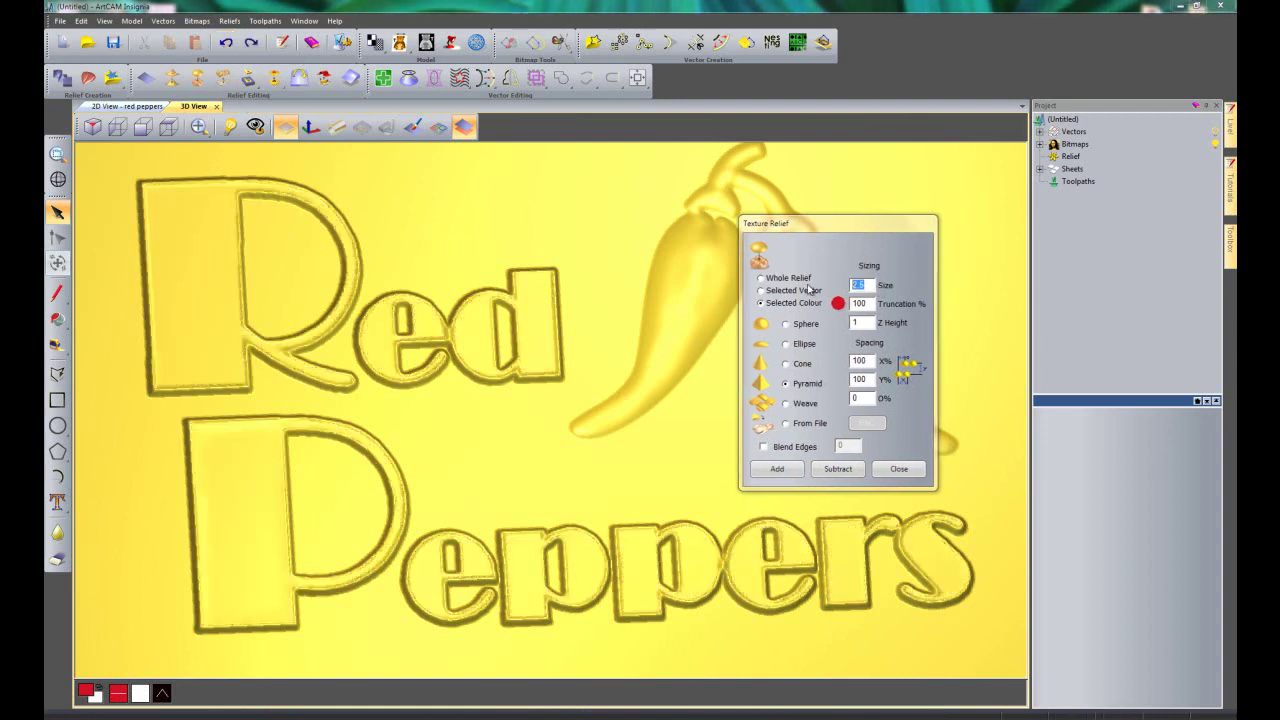
click(780, 467)
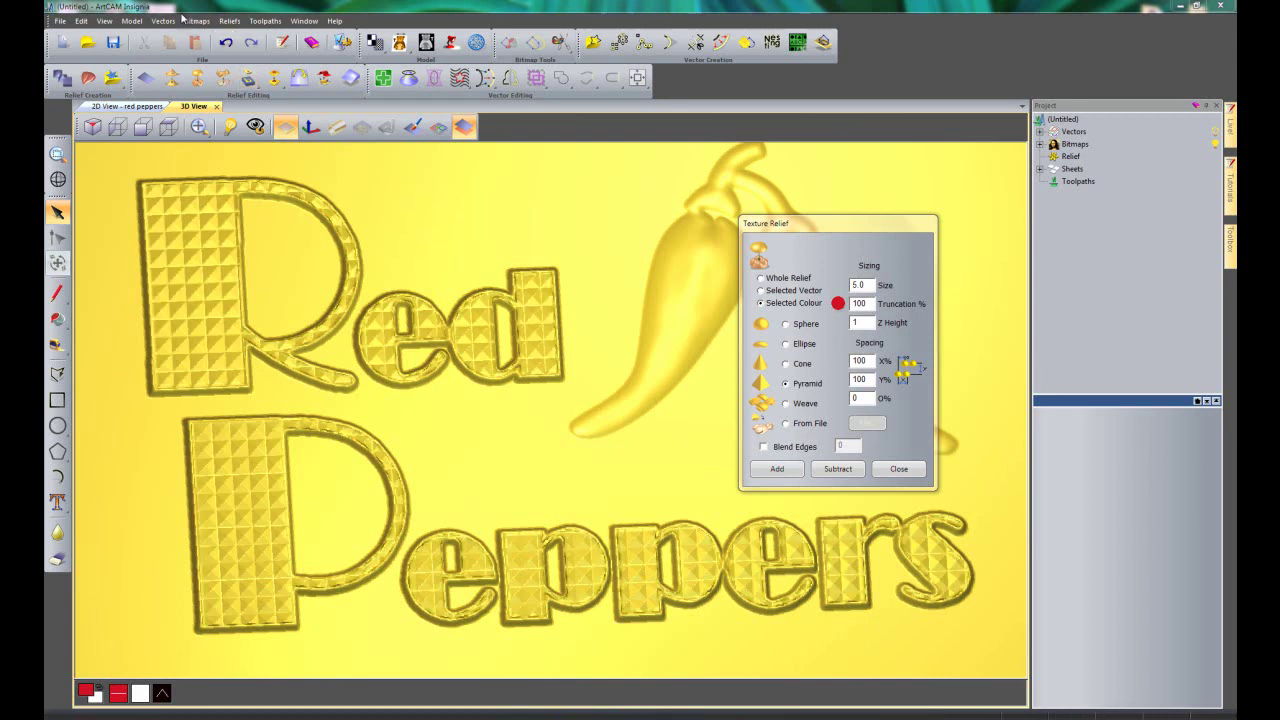
click(225, 43)
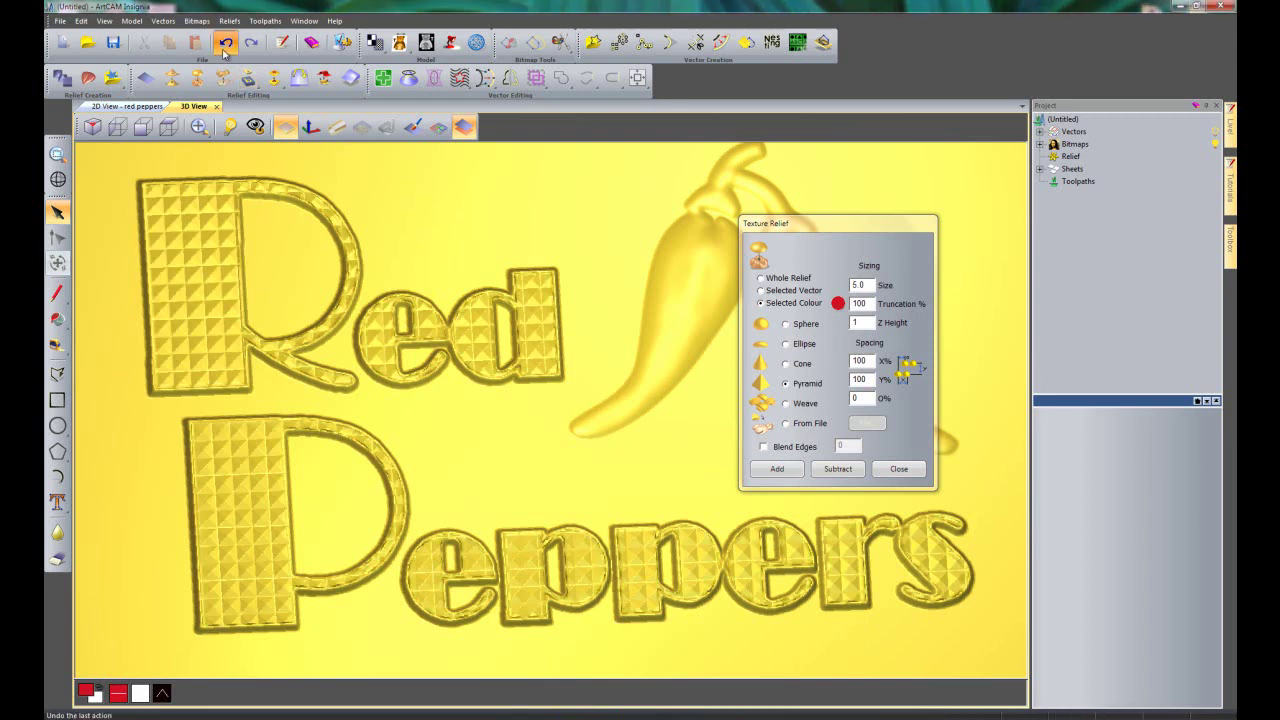
Try adding a weave texture of size 5, bar width 100% and Z height 1 to the red lettering, inspect it up close, and undo it.
click(787, 404)
click(782, 468)
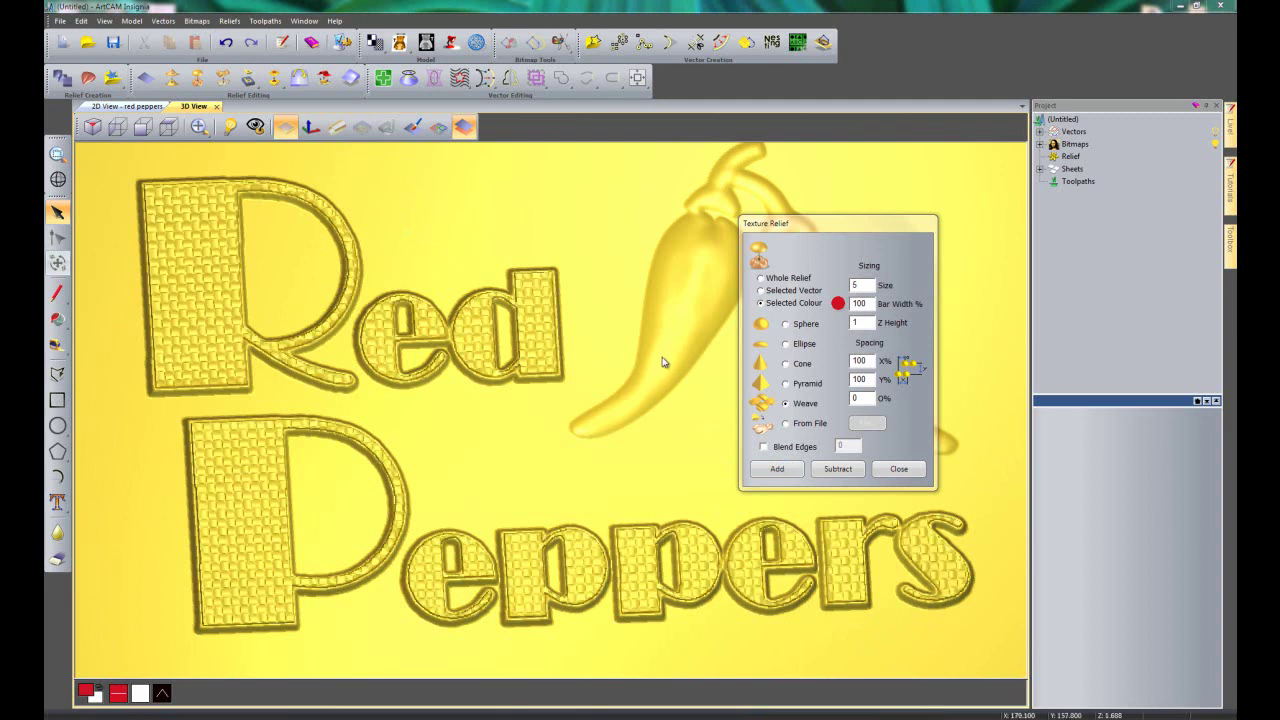
scroll(234, 543, up, 6)
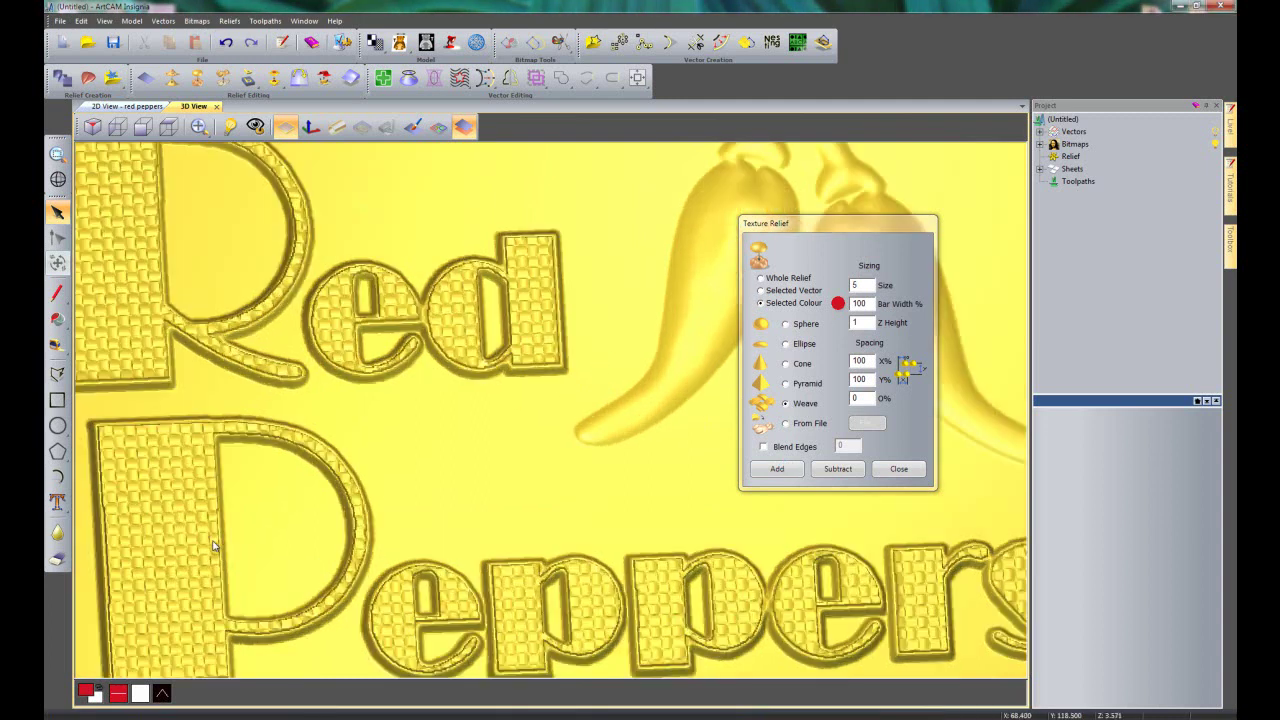
scroll(306, 386, up, 3)
drag(314, 397, 476, 407)
scroll(476, 407, down, 8)
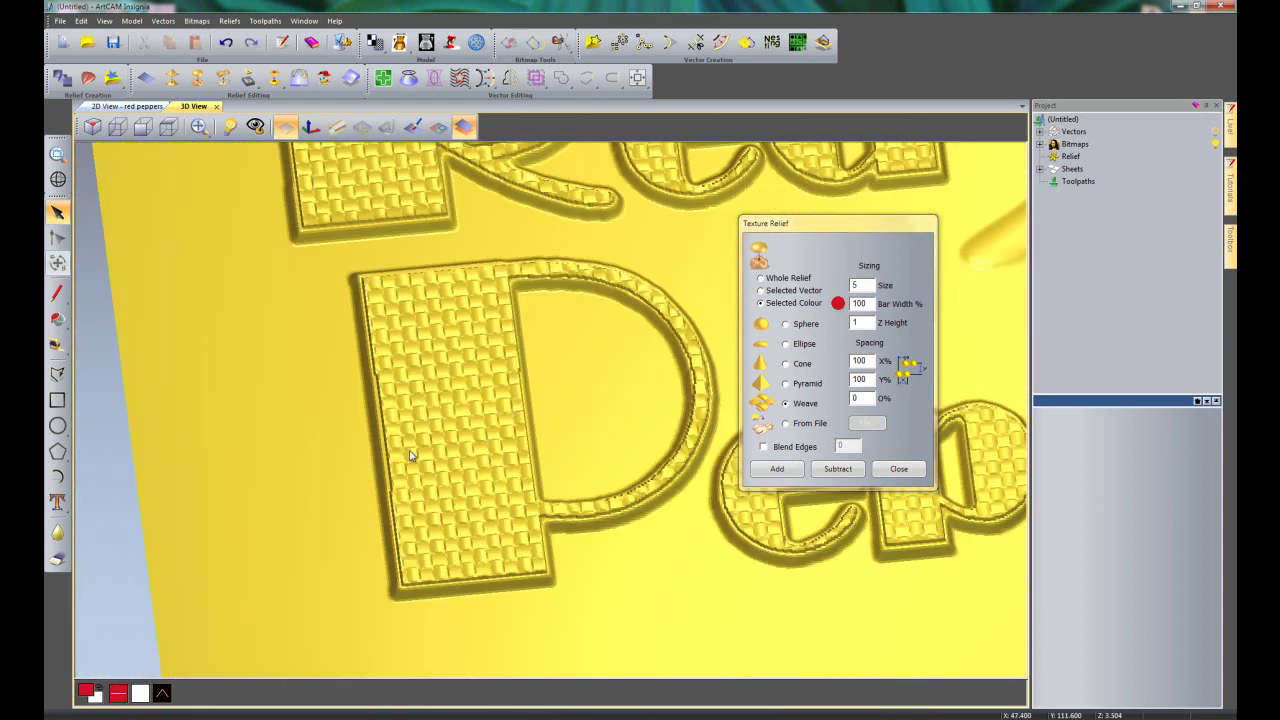
drag(275, 577, 334, 508)
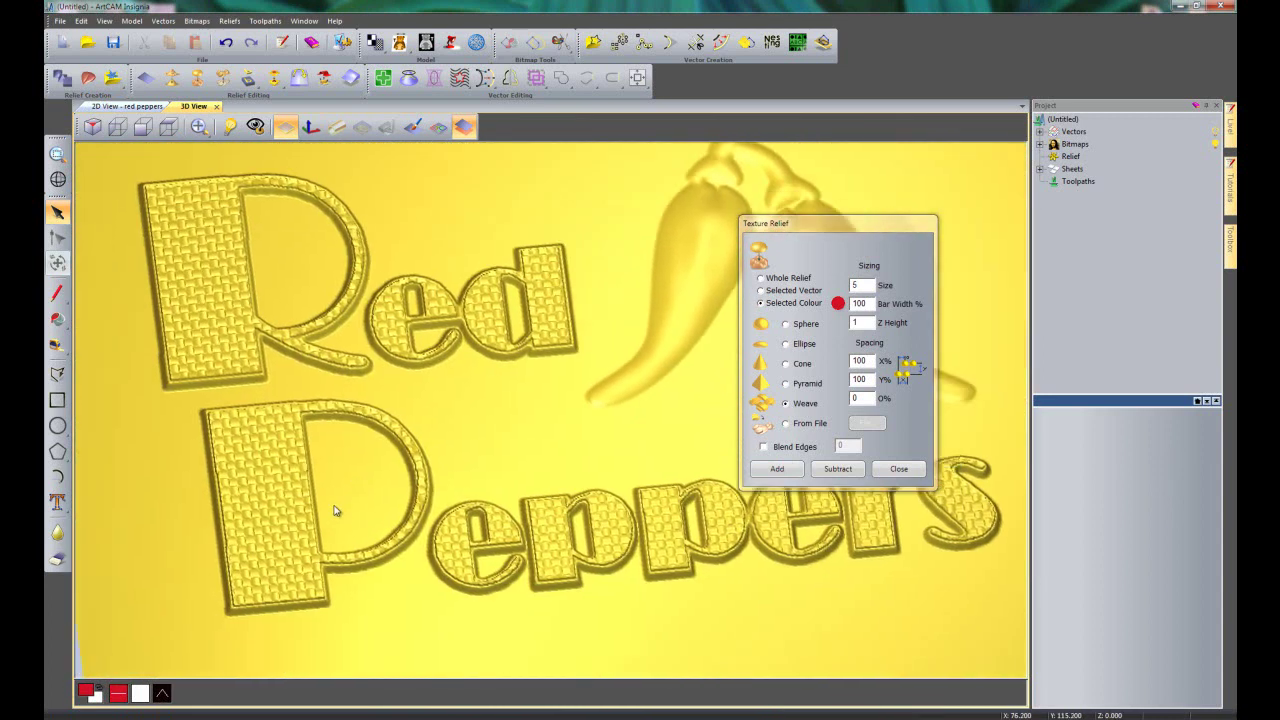
click(226, 42)
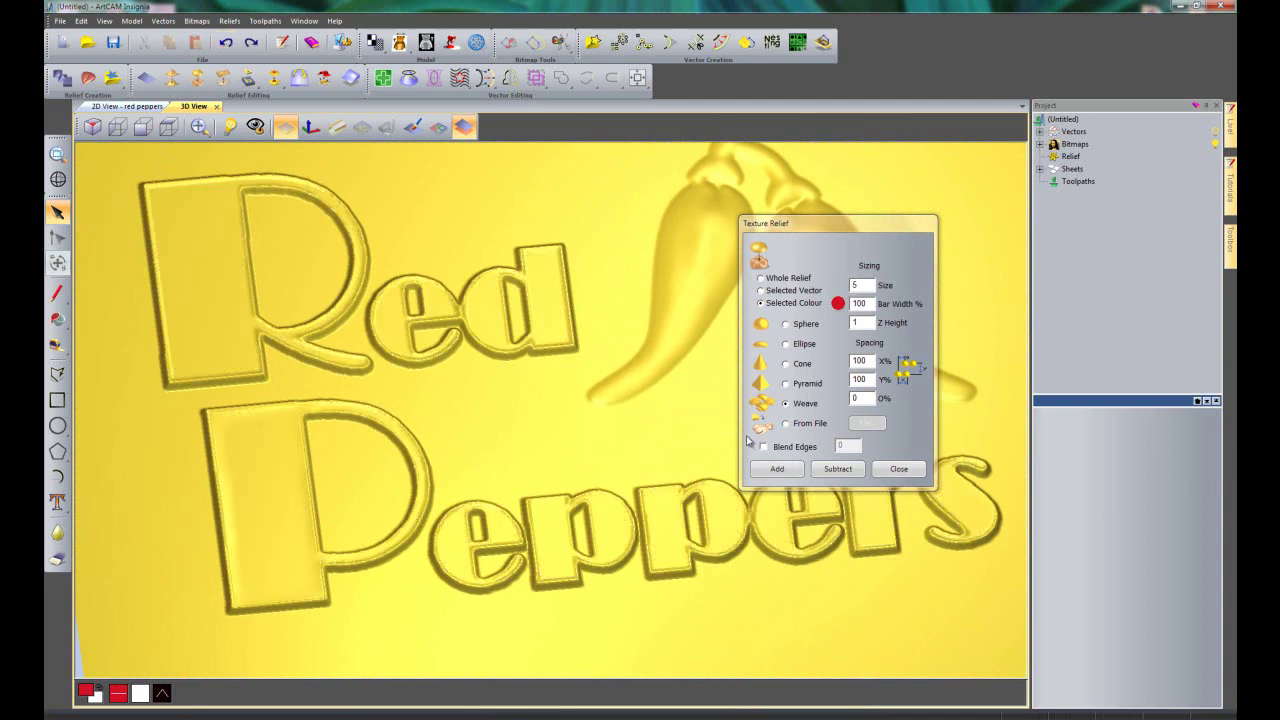
Load Crumpled.rlf from the Texture folder of the ArtCAM Files reliefs as the file-based texture for the red lettering.
click(788, 425)
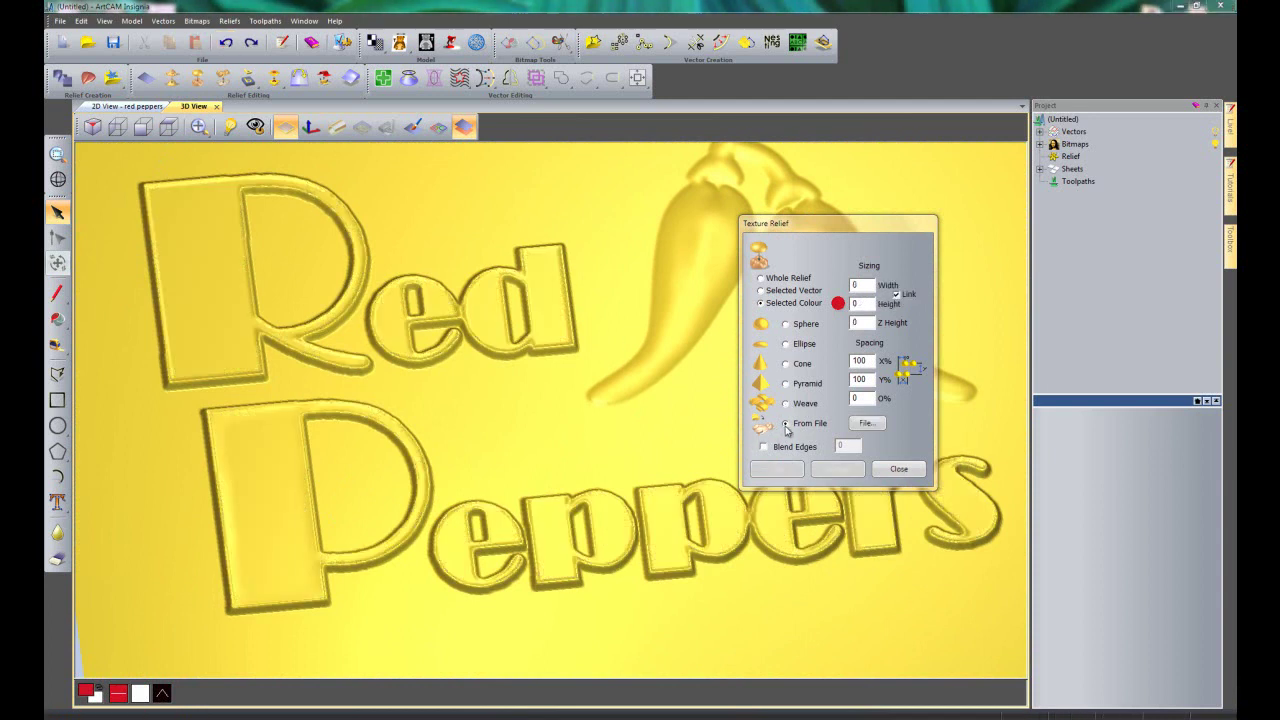
click(866, 423)
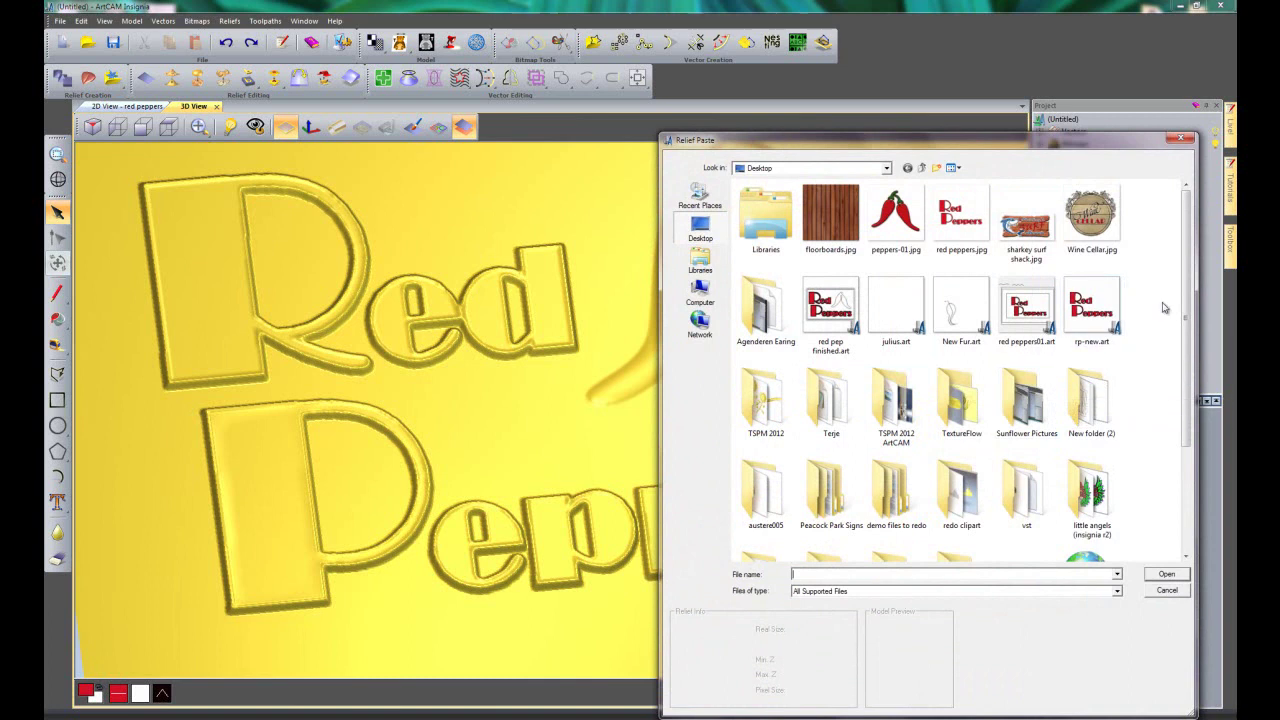
drag(1186, 314, 1196, 424)
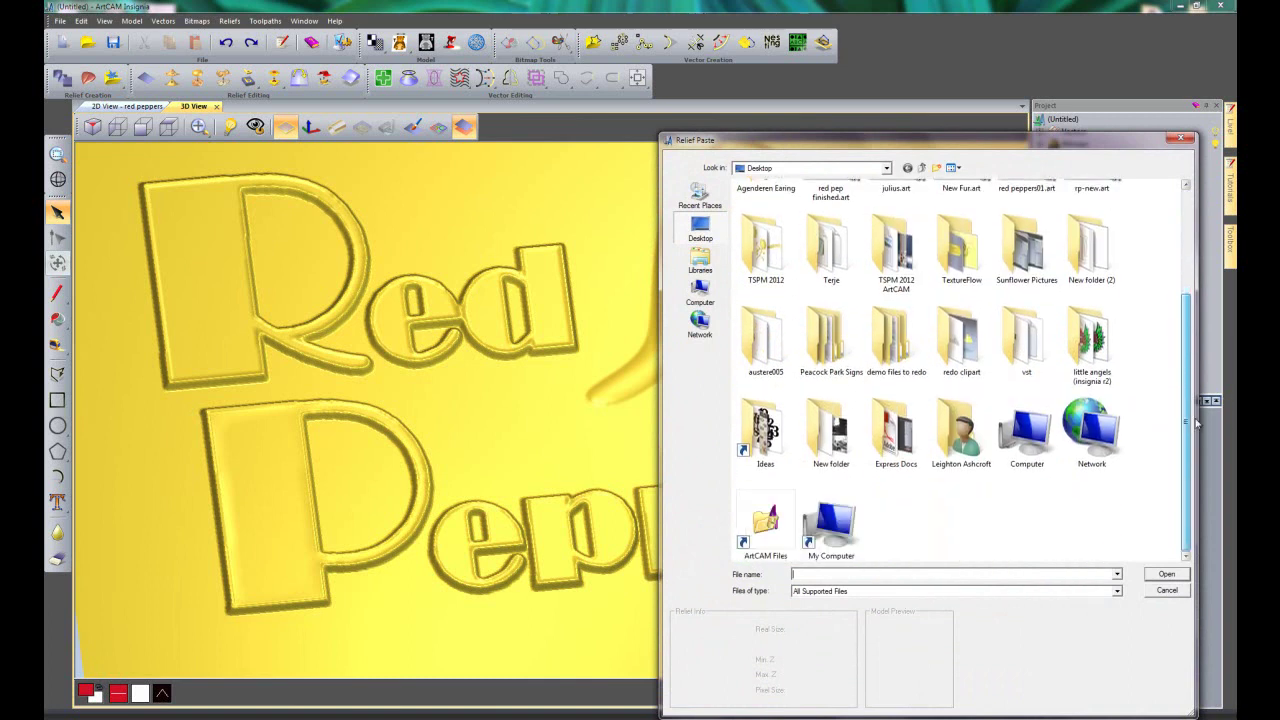
double_click(765, 525)
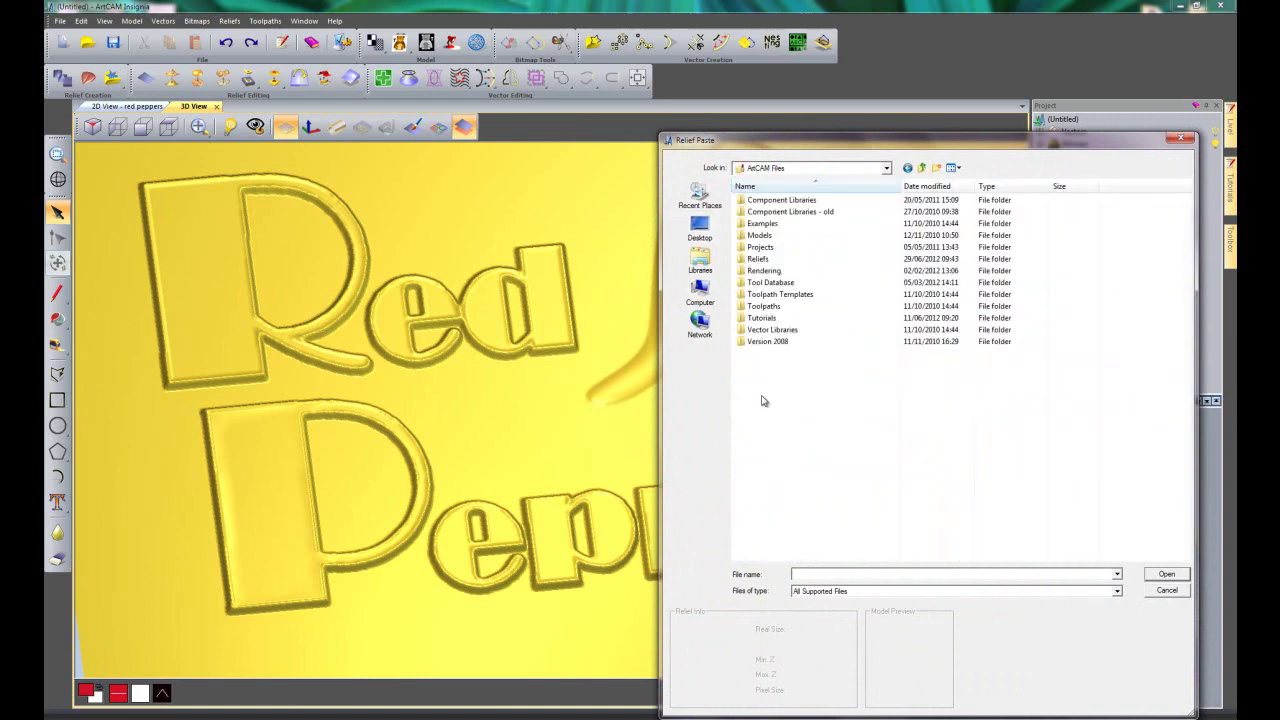
double_click(763, 260)
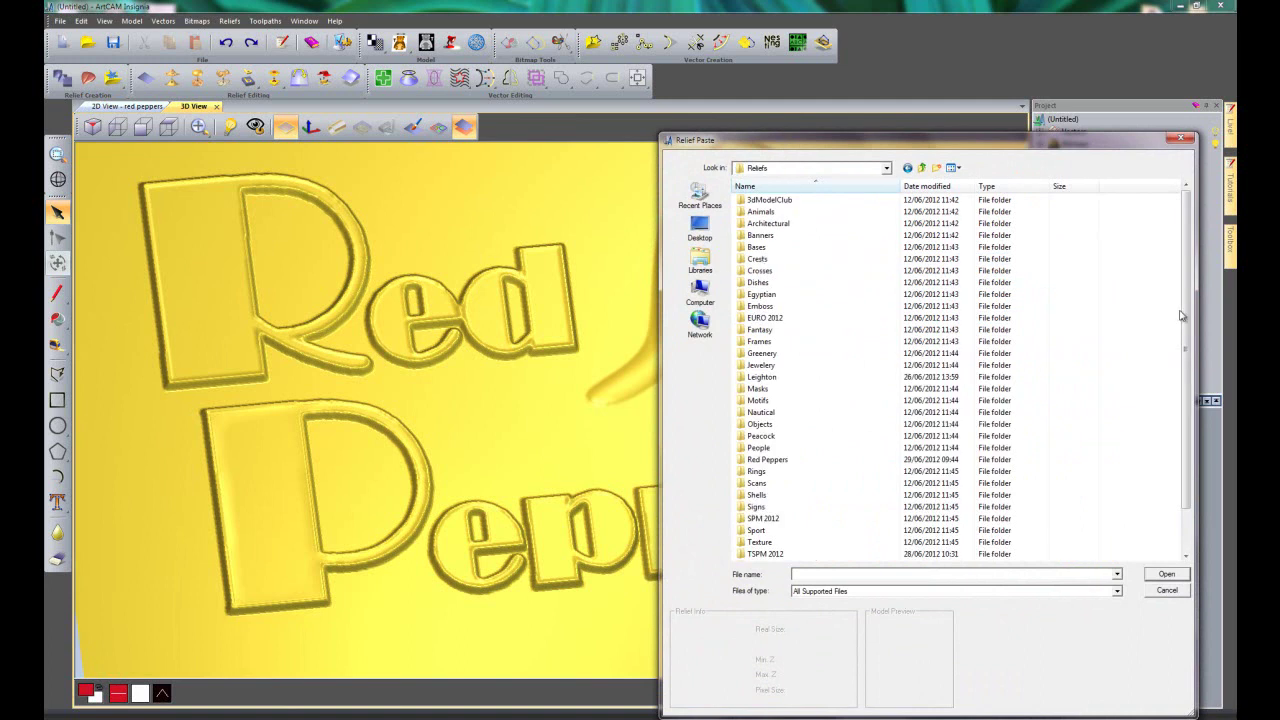
scroll(766, 263, down, 3)
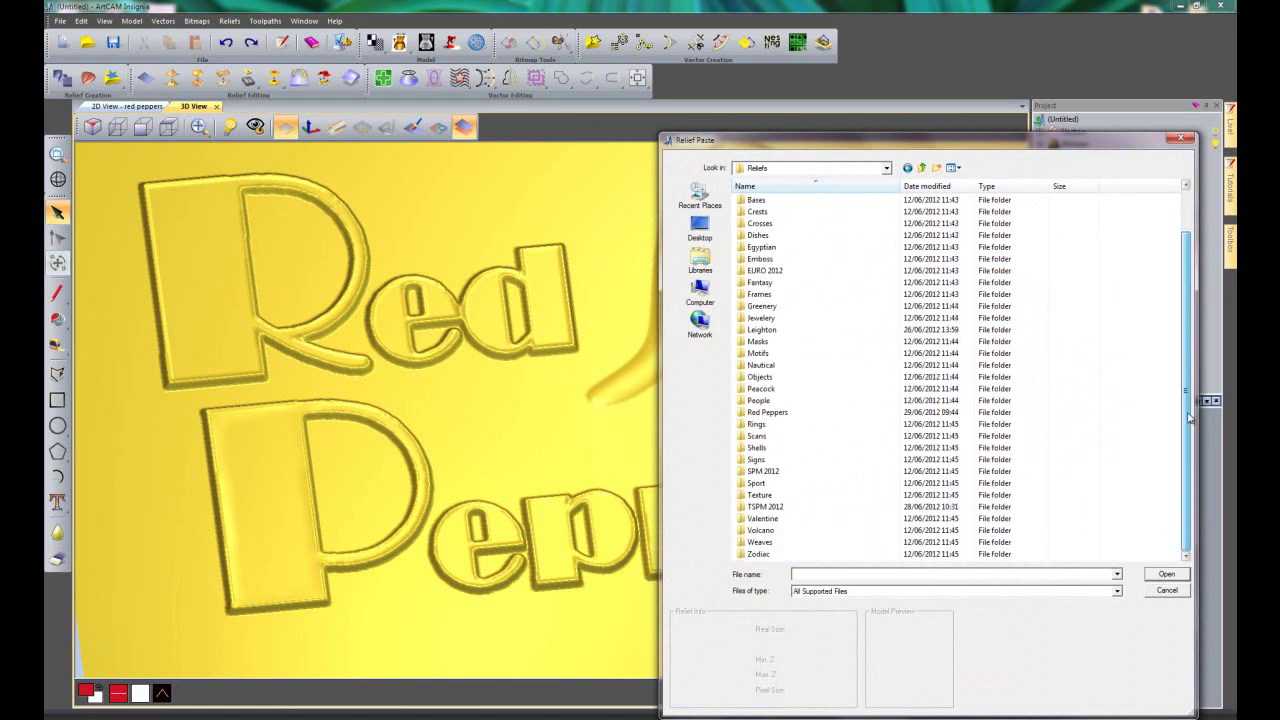
double_click(762, 495)
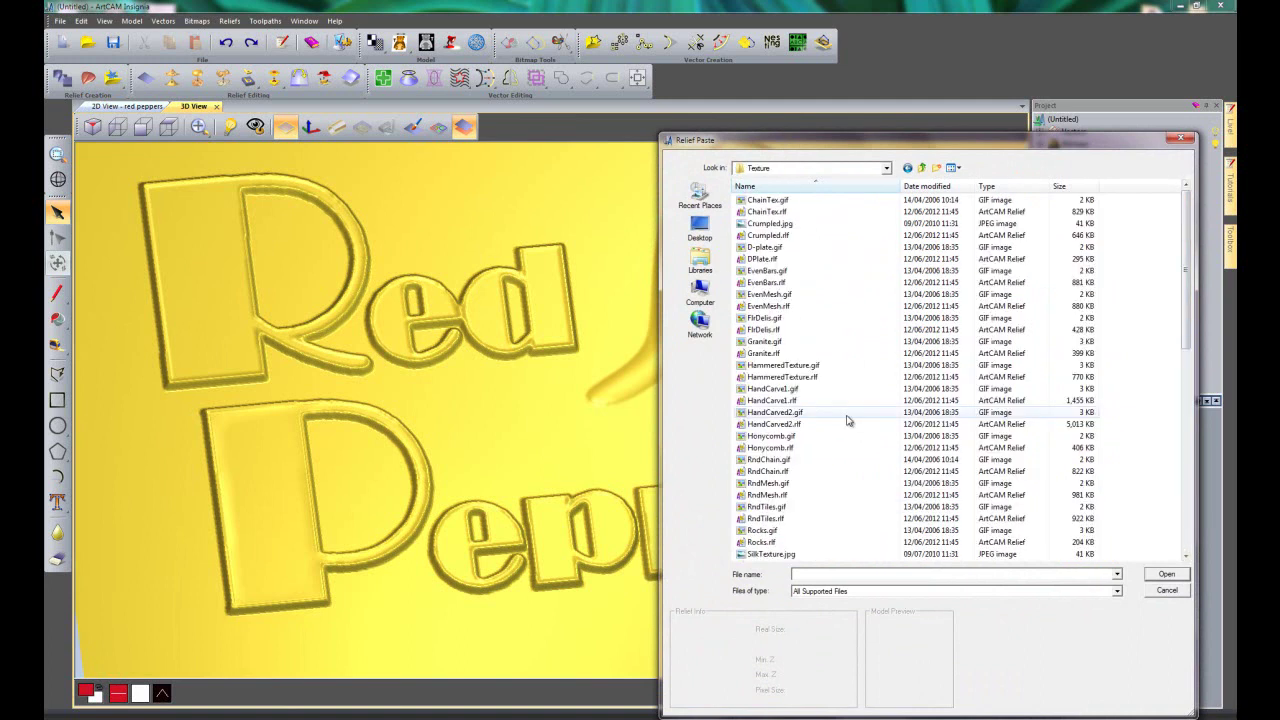
click(768, 235)
click(1163, 574)
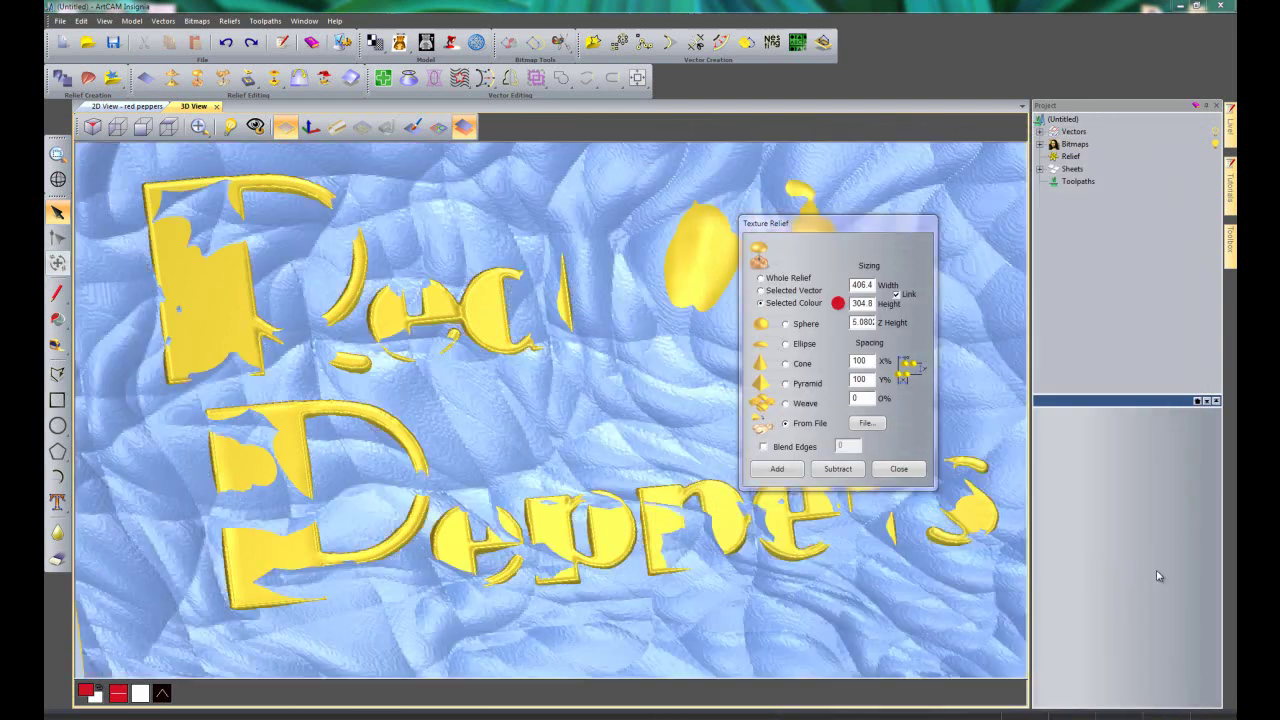
Add the crumpled texture to the red lettering with linked width 300 and Z height 0.25, and close the texture dialog.
double_click(852, 285)
text(300)
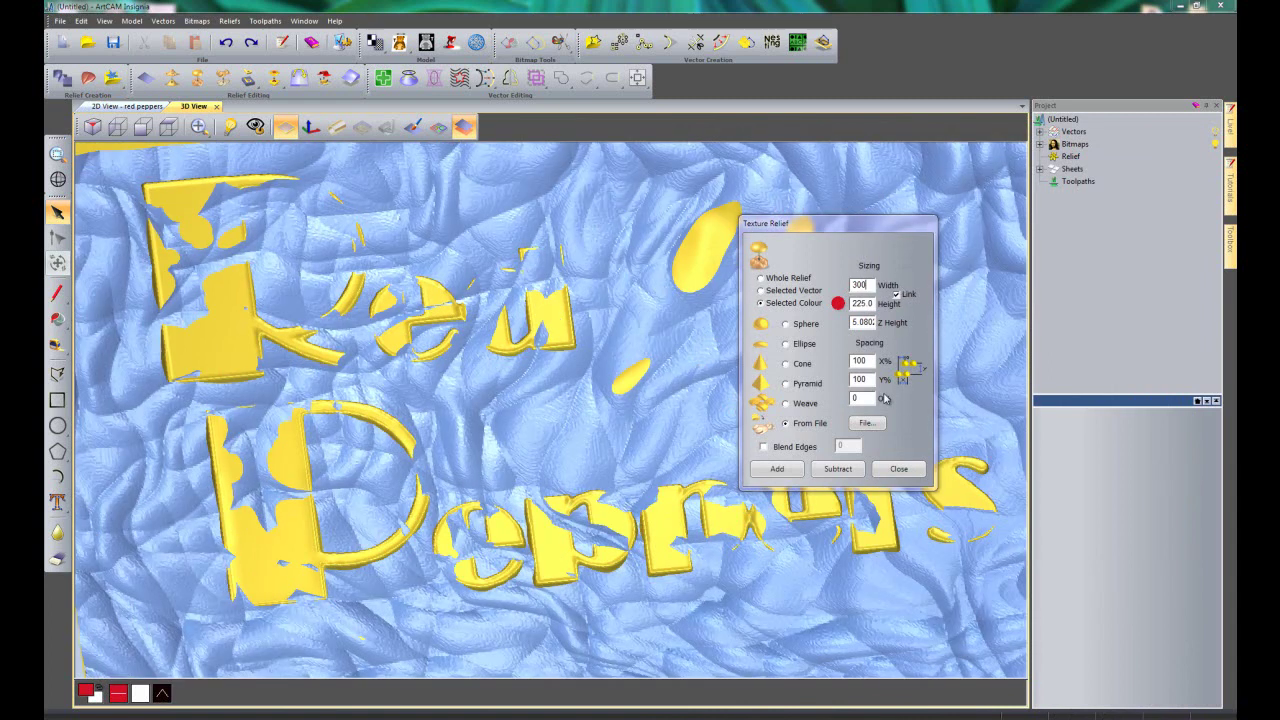
double_click(853, 322)
text(3)
text(.25)
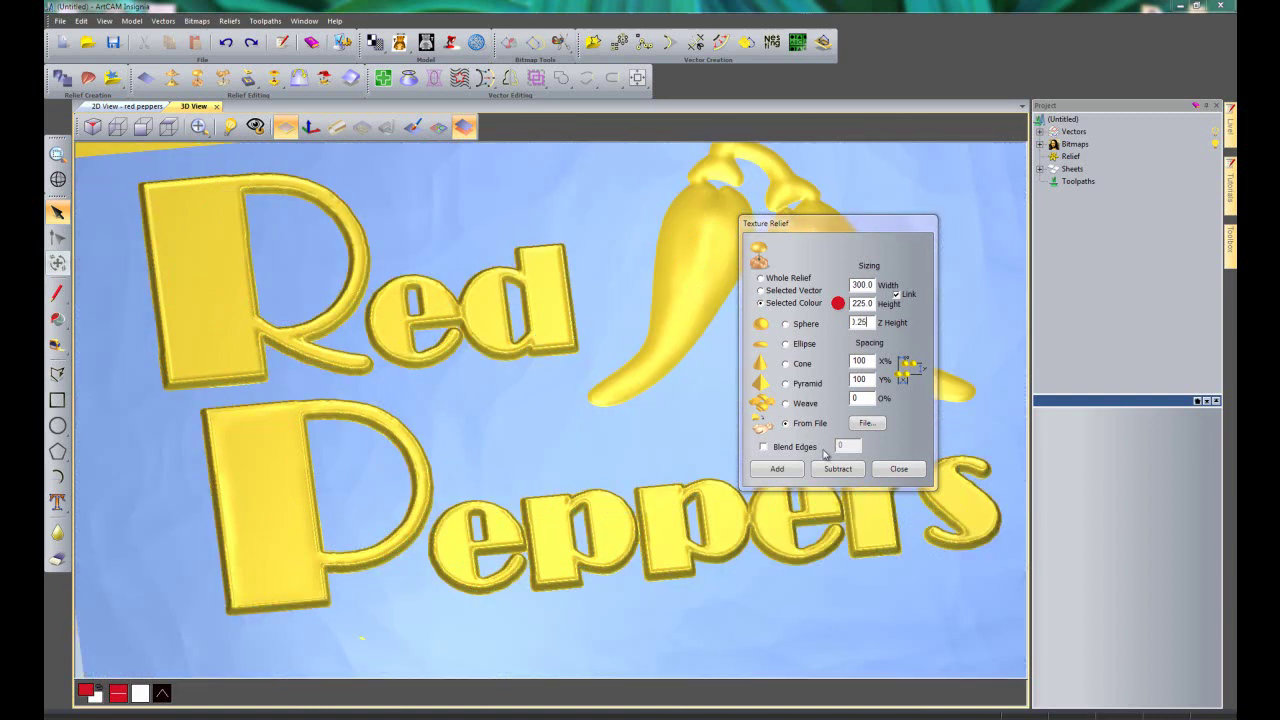
click(795, 470)
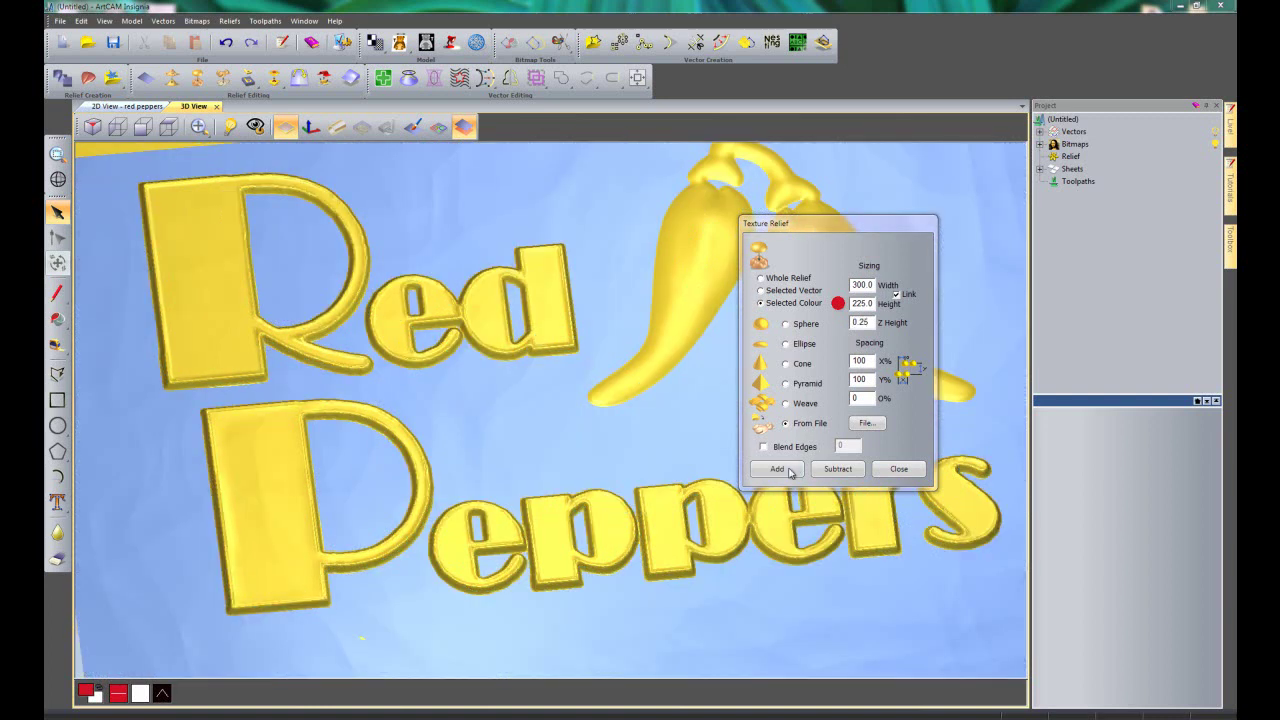
click(900, 470)
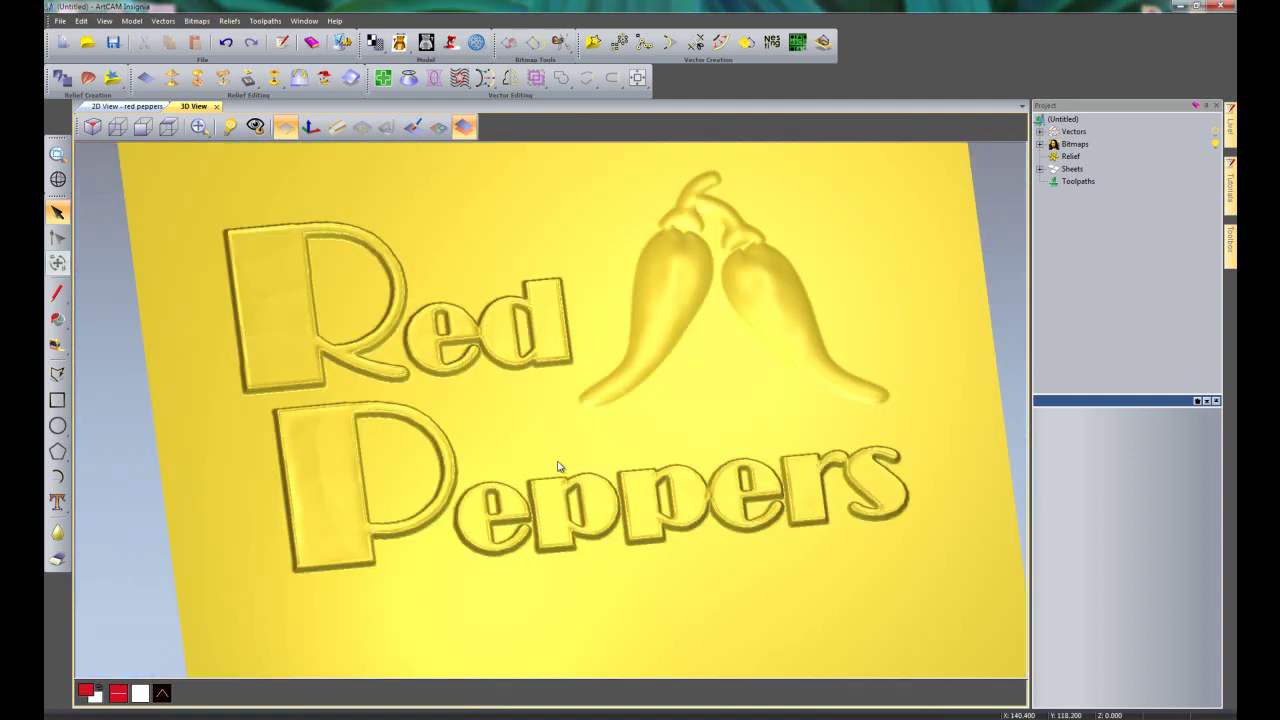
Examine the crumpled texture on the lettering up close and the whole sign from several angles in the 3D view.
drag(430, 489, 491, 475)
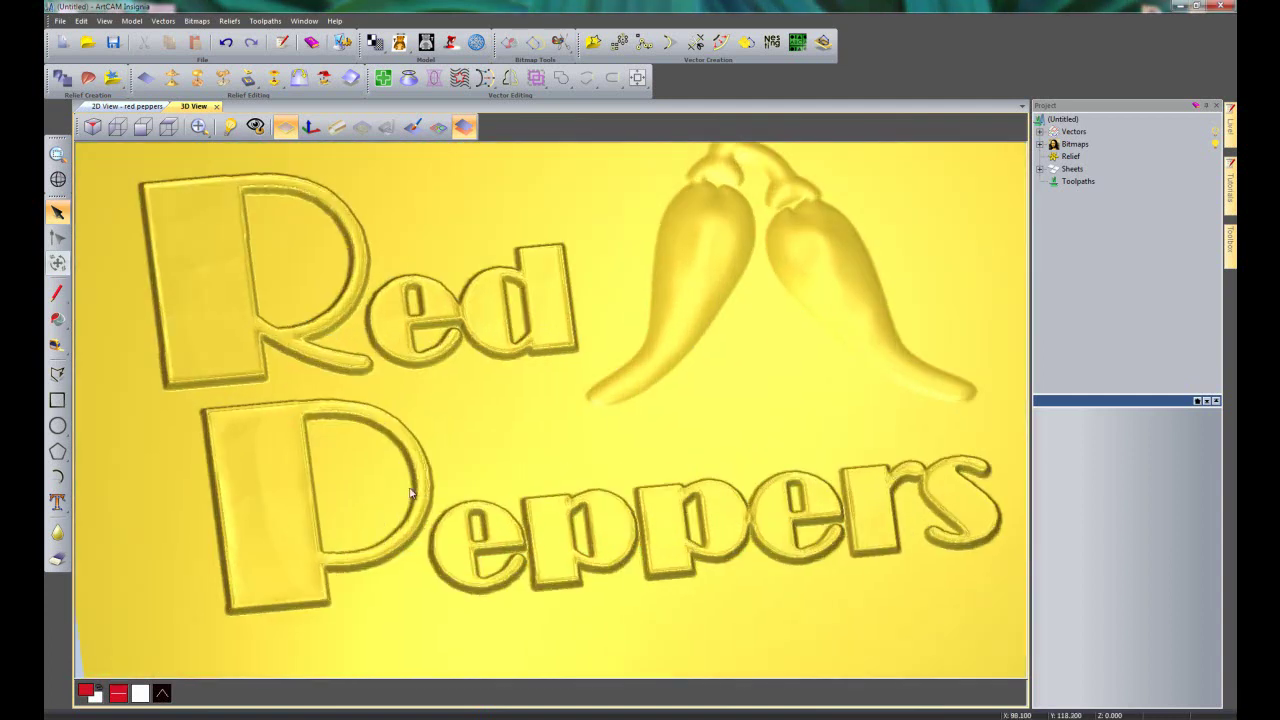
scroll(700, 455, up, 3)
drag(862, 538, 797, 430)
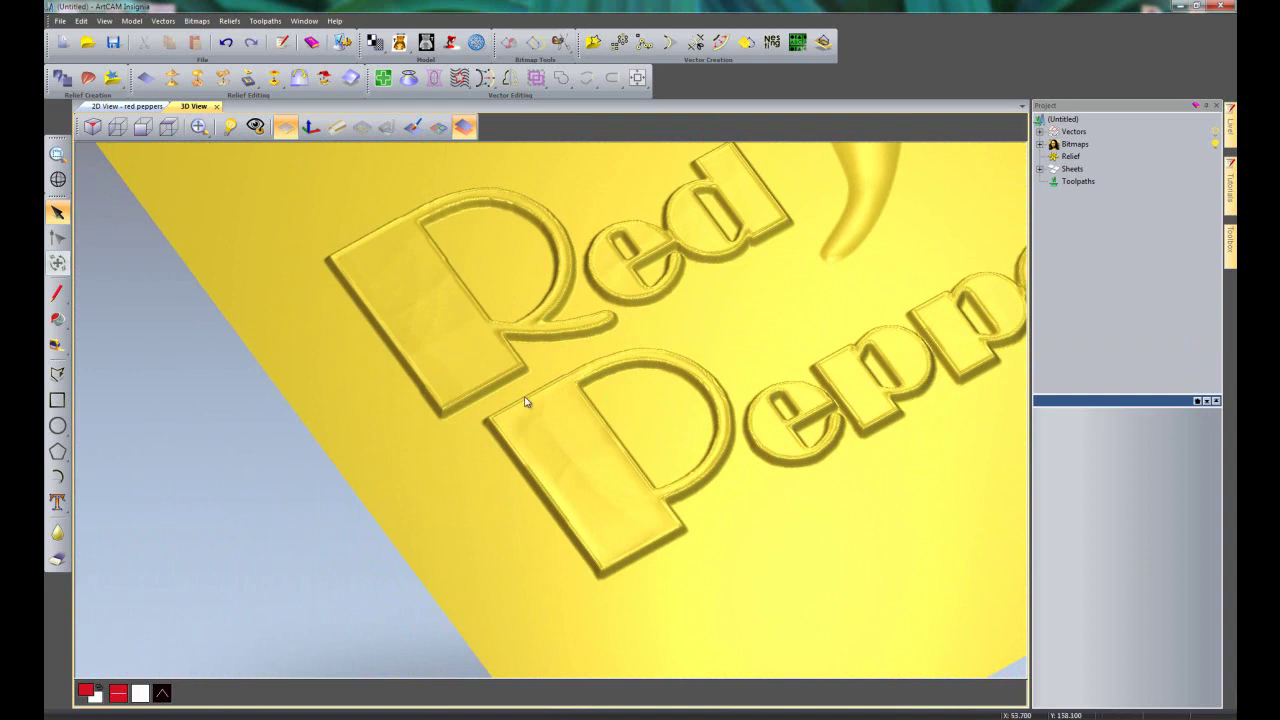
scroll(560, 425, up, 2)
scroll(601, 497, down, 2)
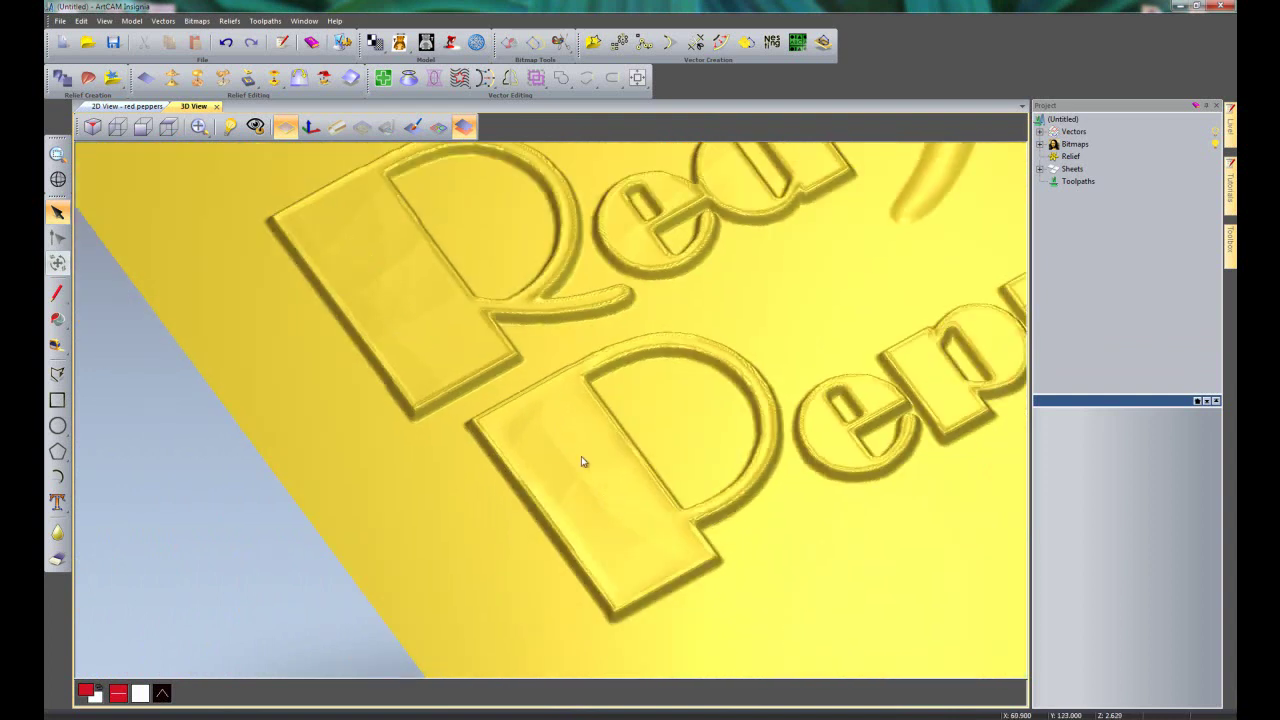
scroll(767, 373, down, 2)
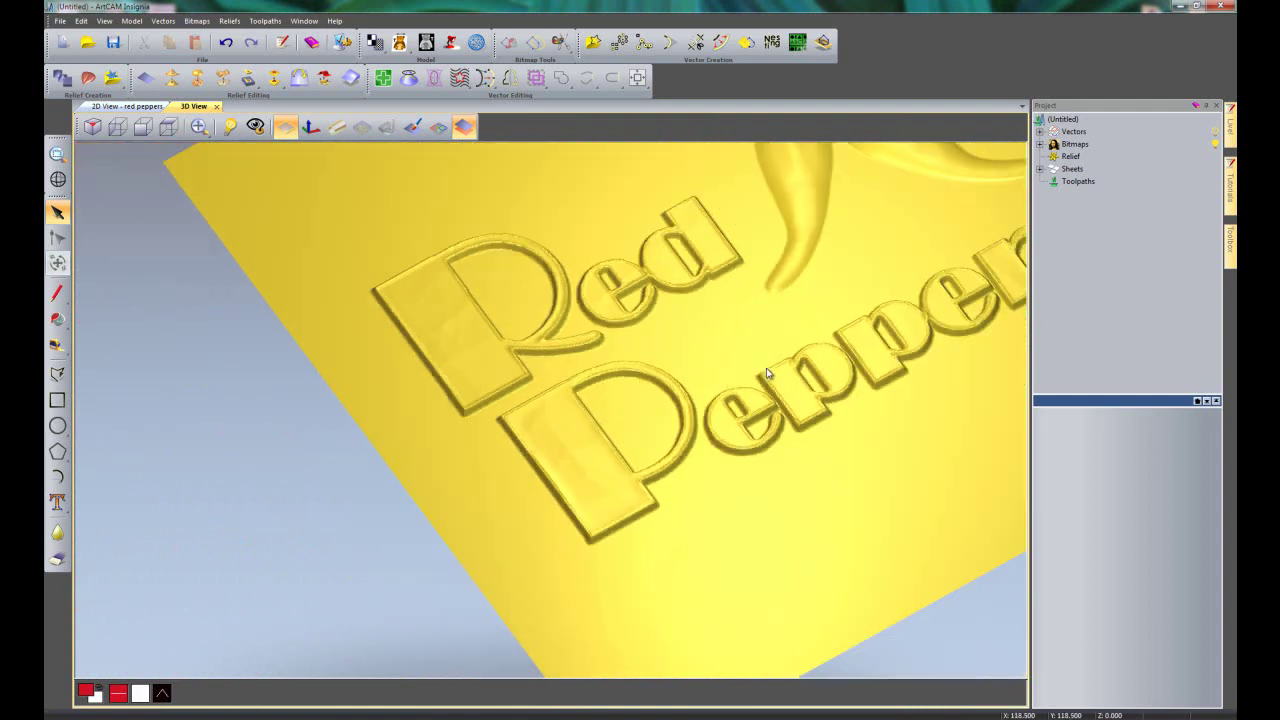
scroll(794, 345, down, 2)
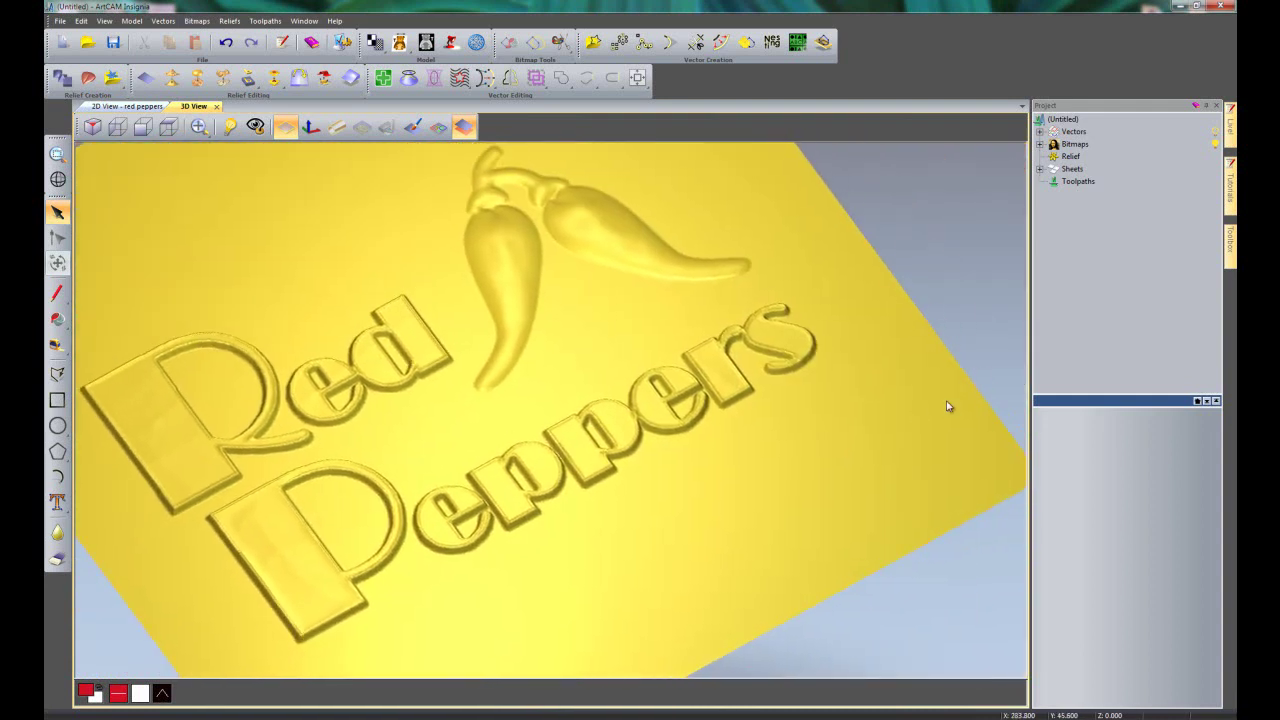
scroll(945, 402, up, 1)
drag(921, 398, 917, 457)
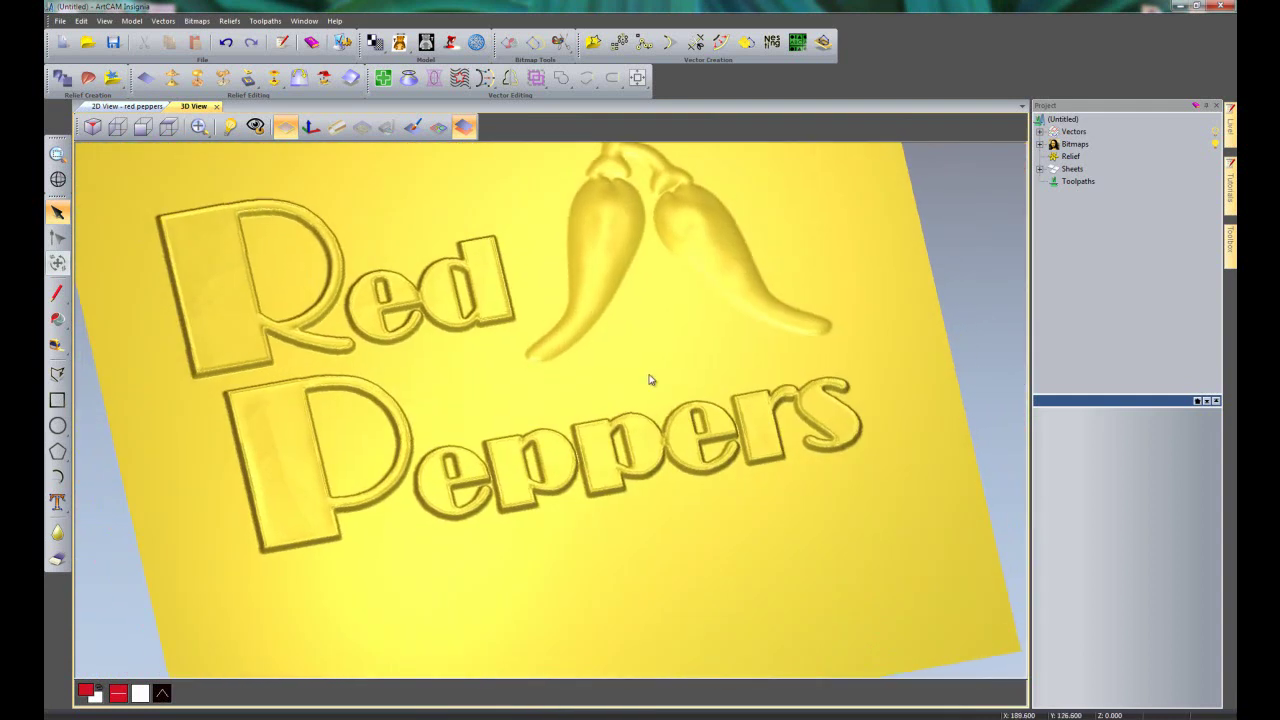
scroll(686, 388, up, 2)
drag(686, 388, 677, 408)
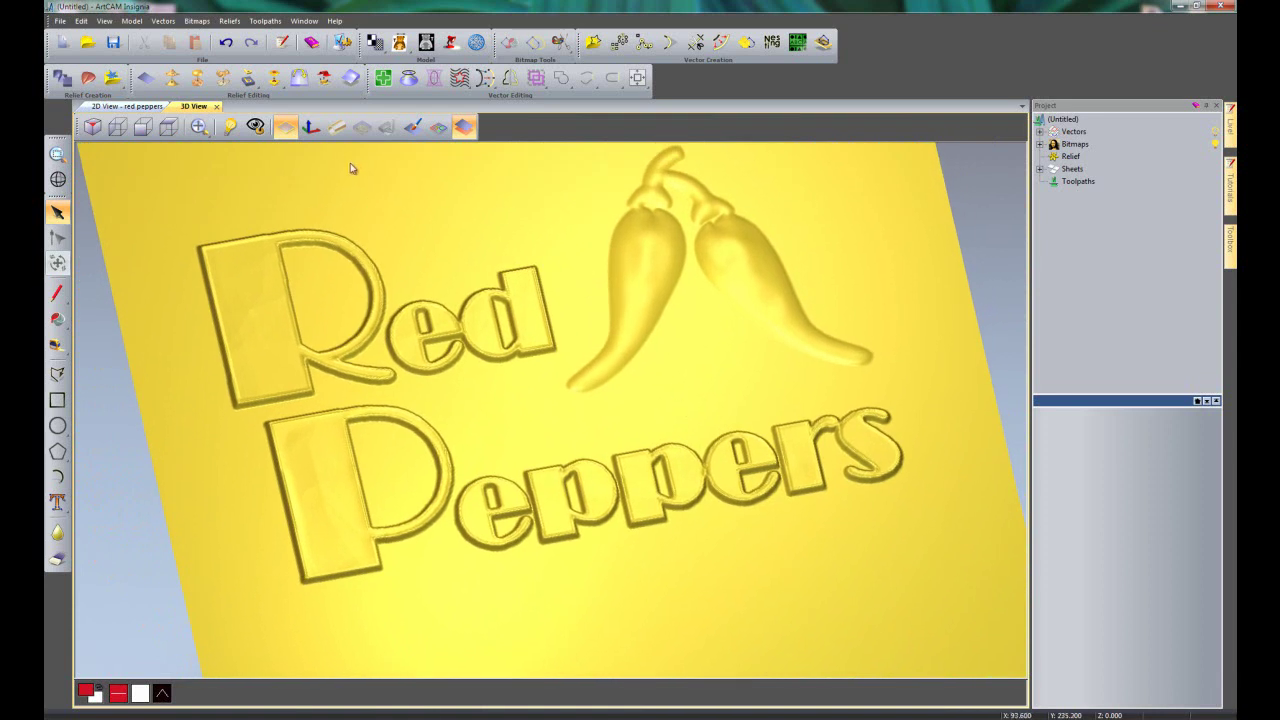
Show the vectors in the 3D view, deselect the peppers' vector, and create a smooth vector boundary around the relief using height range, minimum height 0.
click(436, 130)
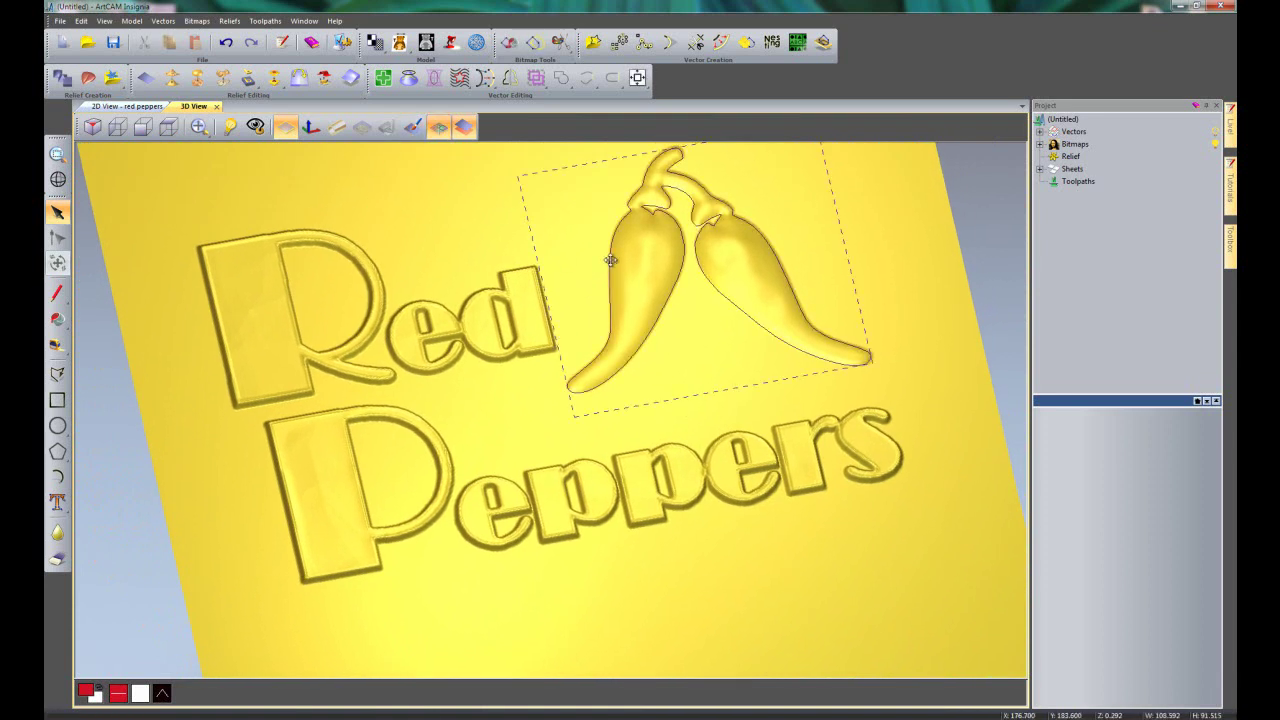
key(Escape)
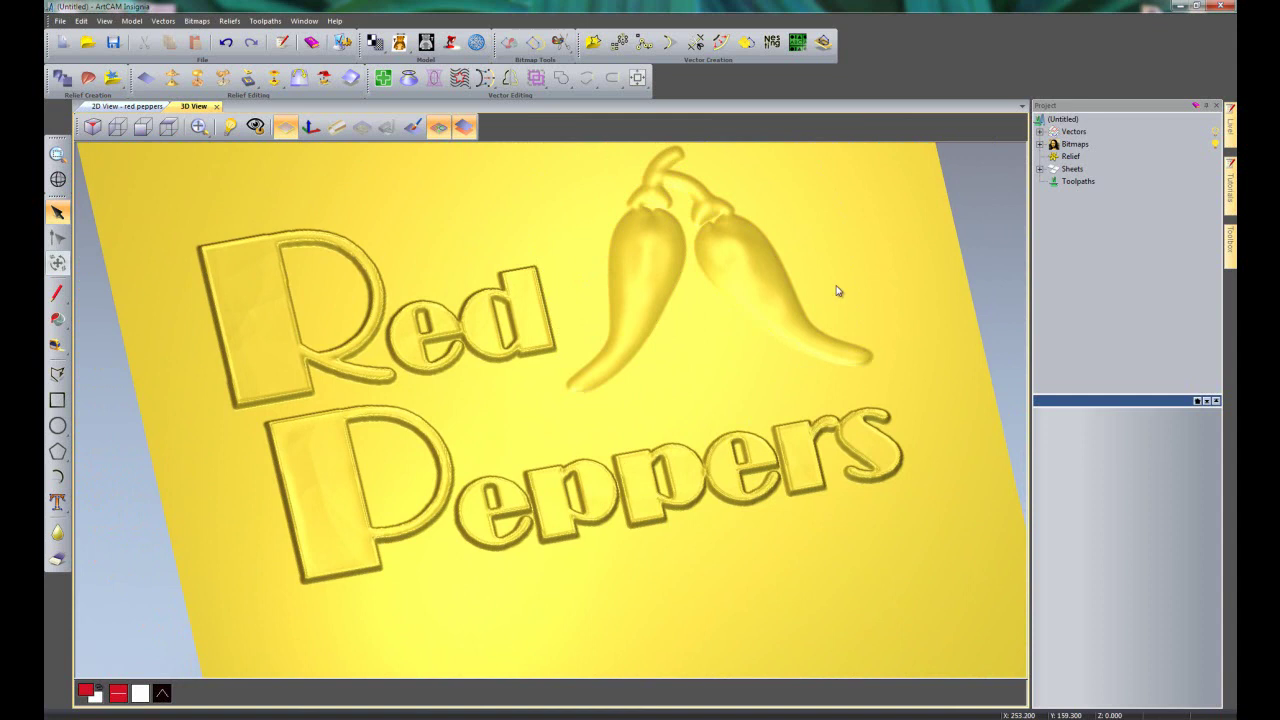
click(823, 44)
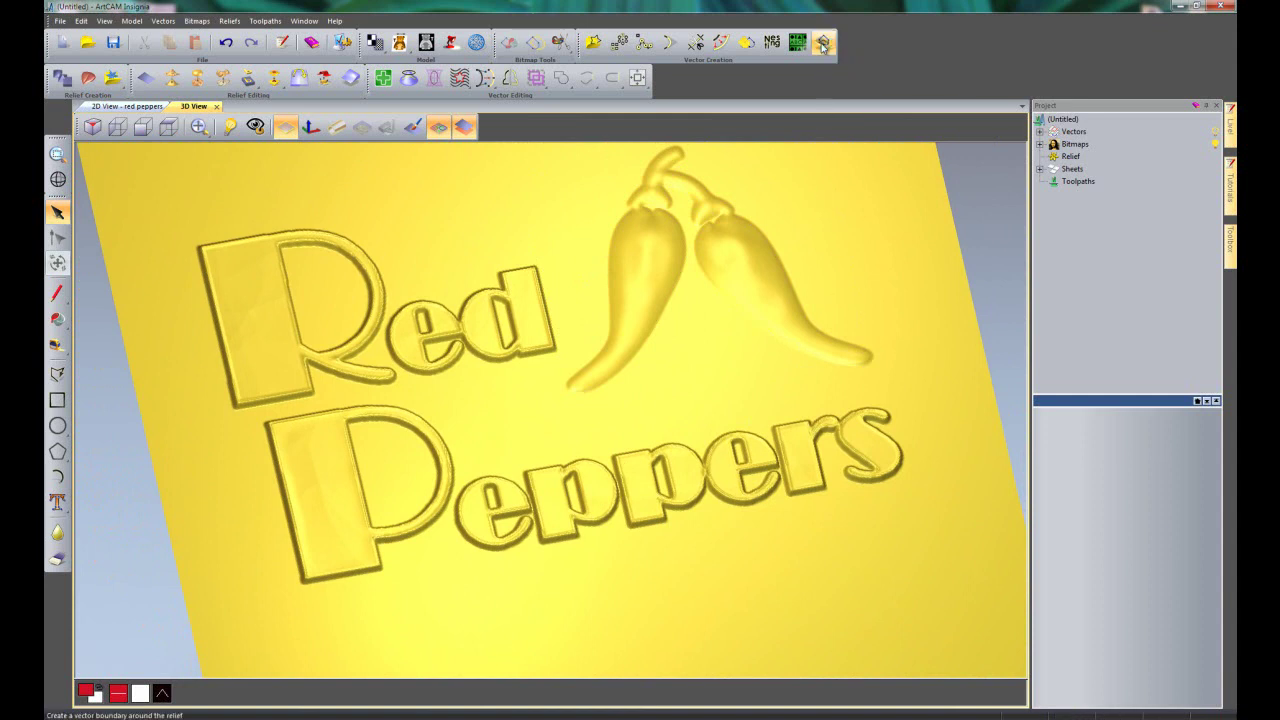
click(1017, 328)
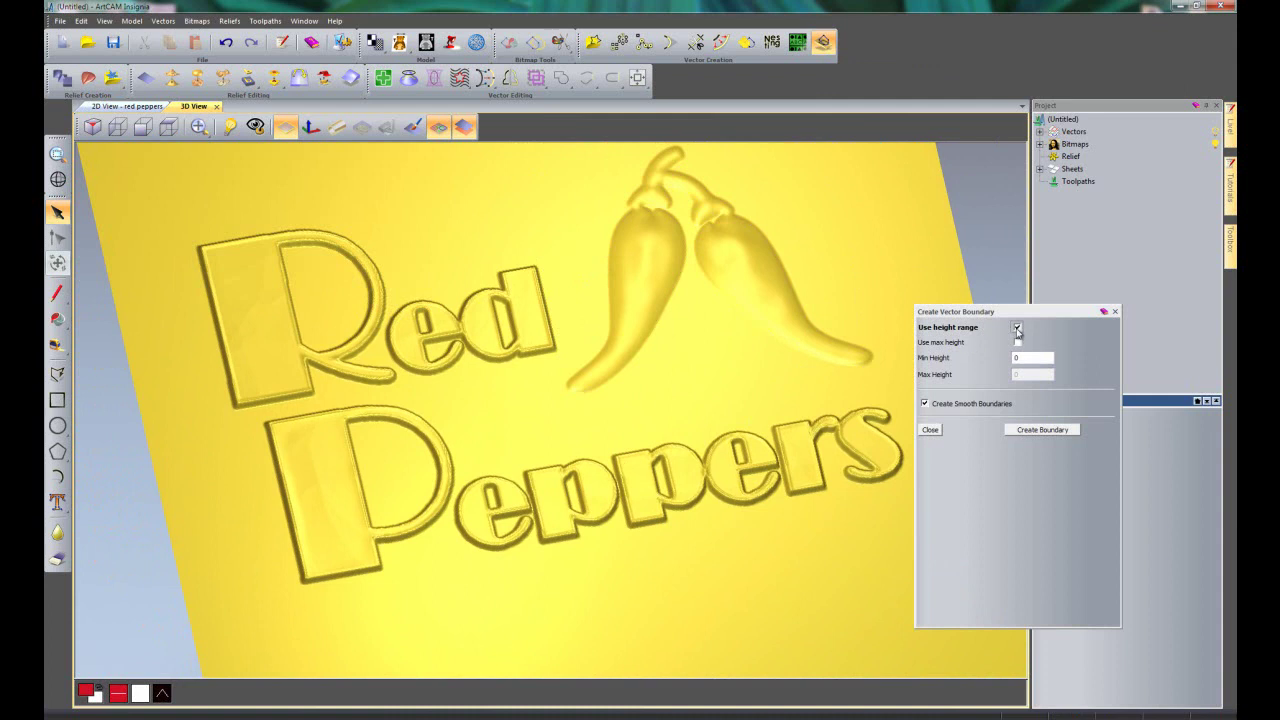
click(1020, 430)
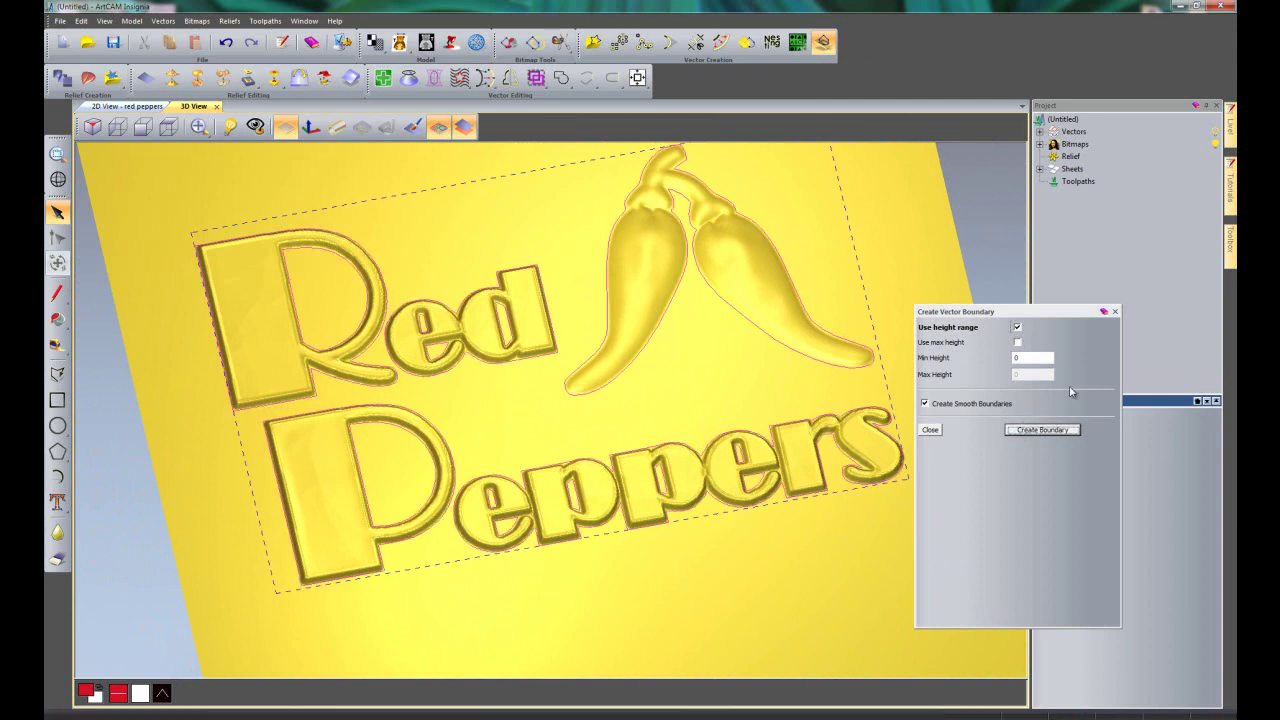
click(1115, 312)
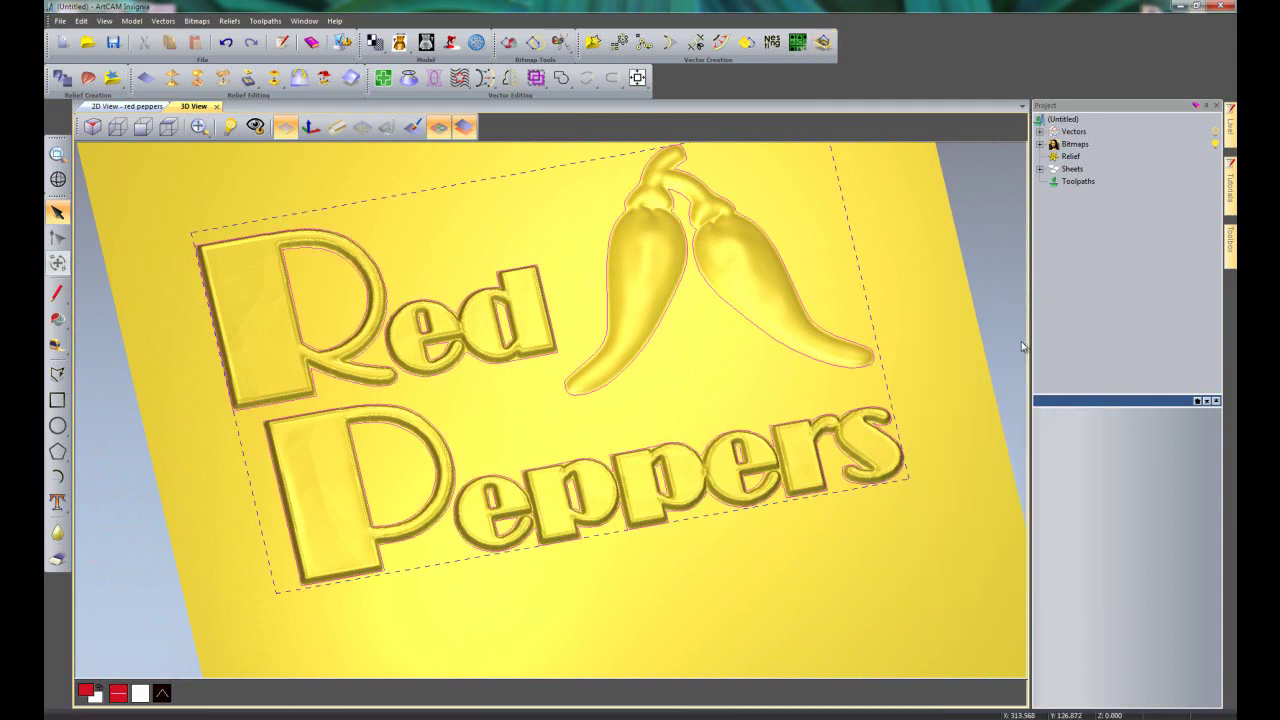
Sketch a rectangle about 191 mm high around the lettering and peppers, with no other vectors selected.
click(191, 384)
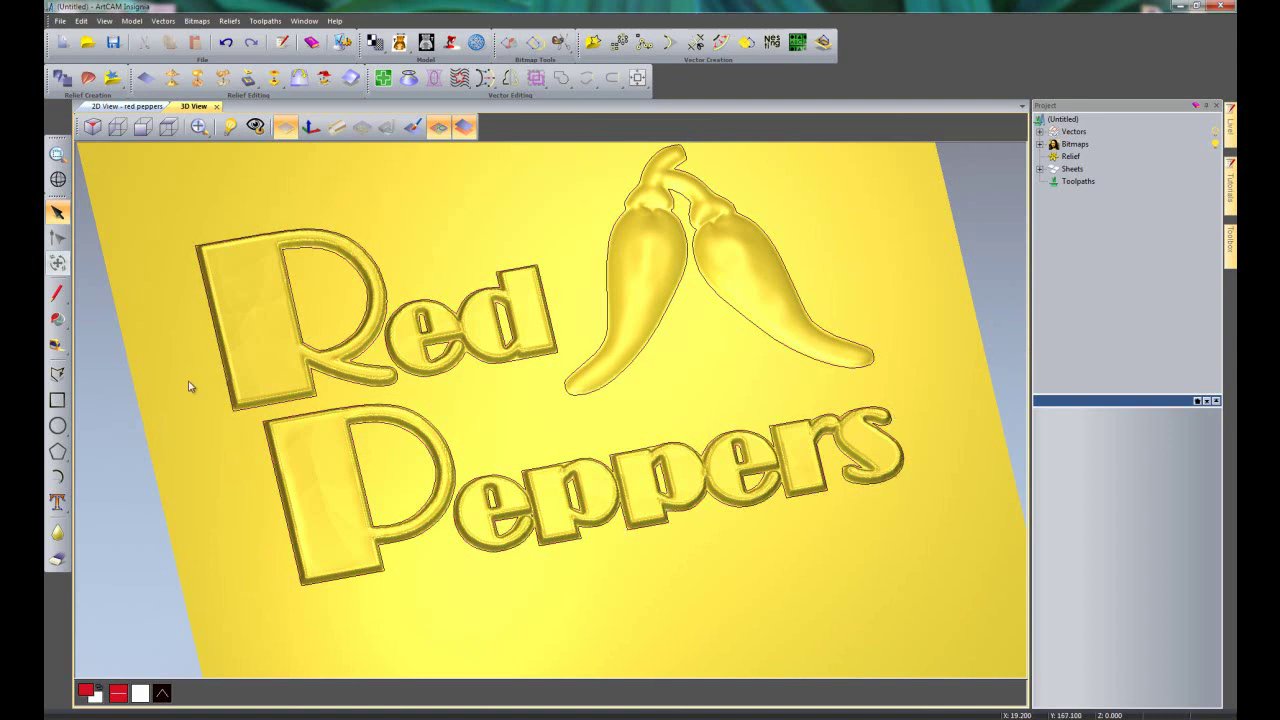
click(168, 126)
click(57, 400)
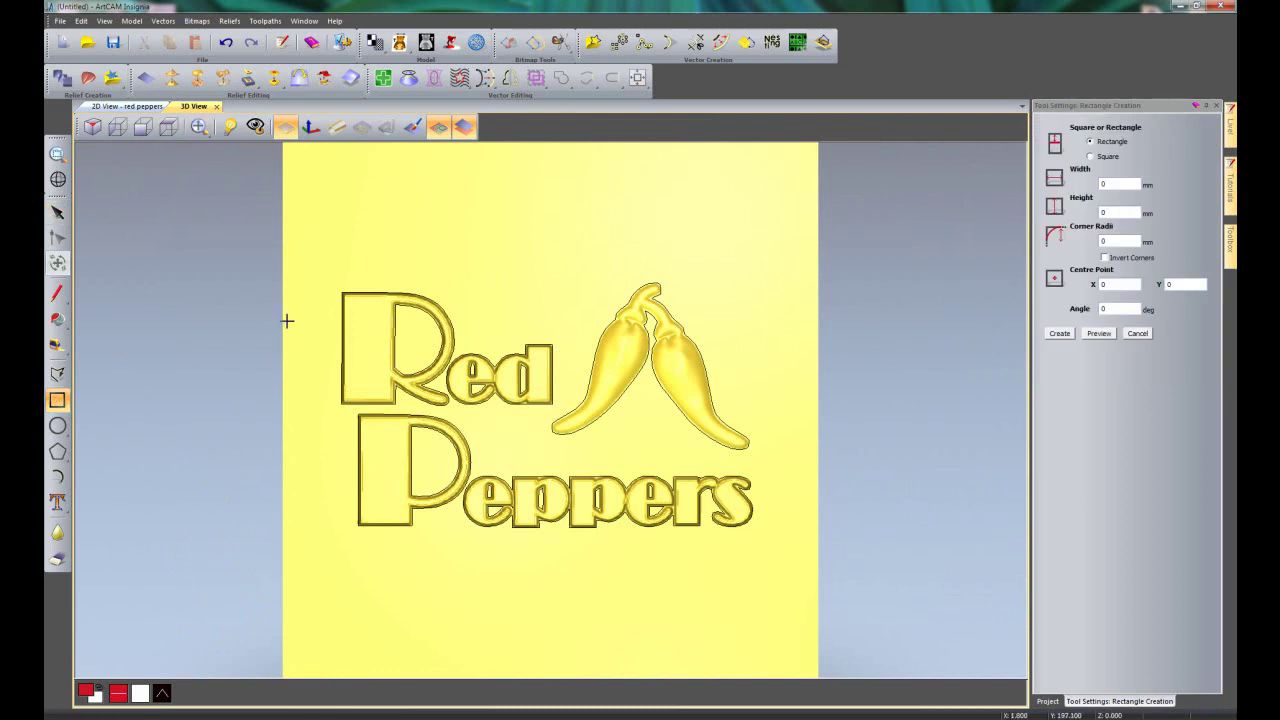
drag(311, 237, 764, 578)
Set the rectangle's width to 250 mm, create it and centre it in the model.
double_click(1137, 183)
text(2)
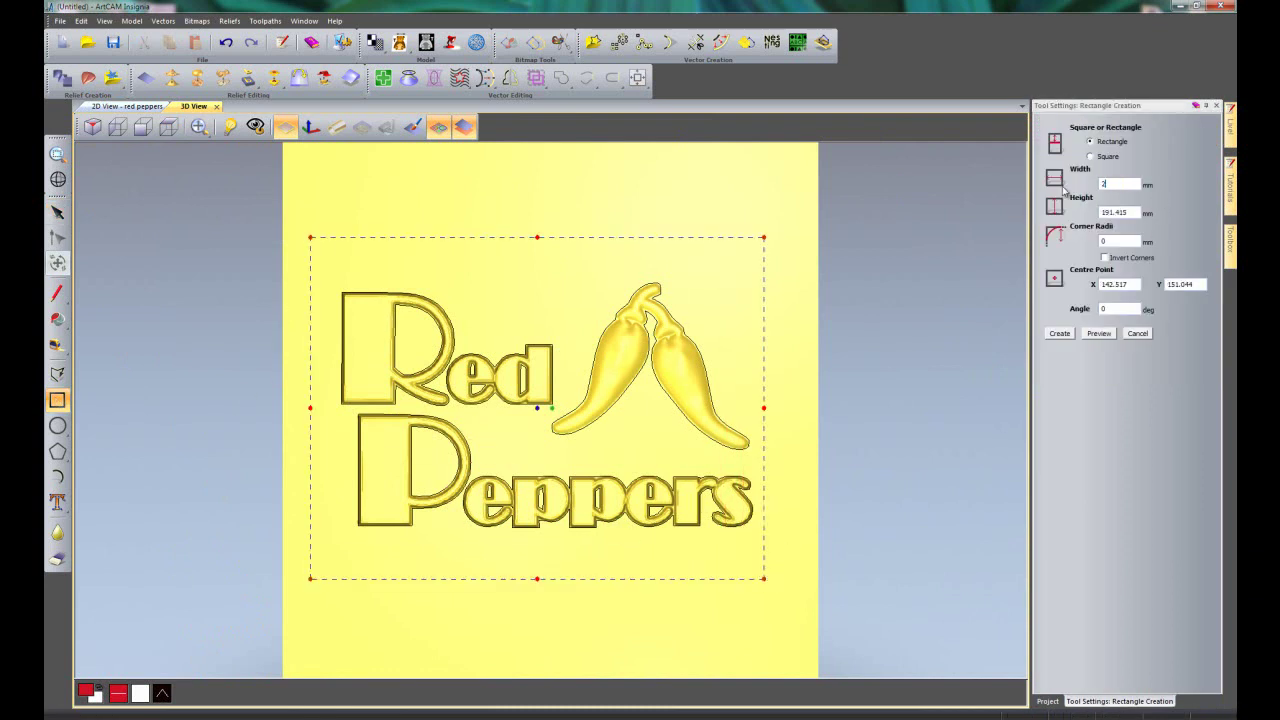
text(50)
click(1106, 338)
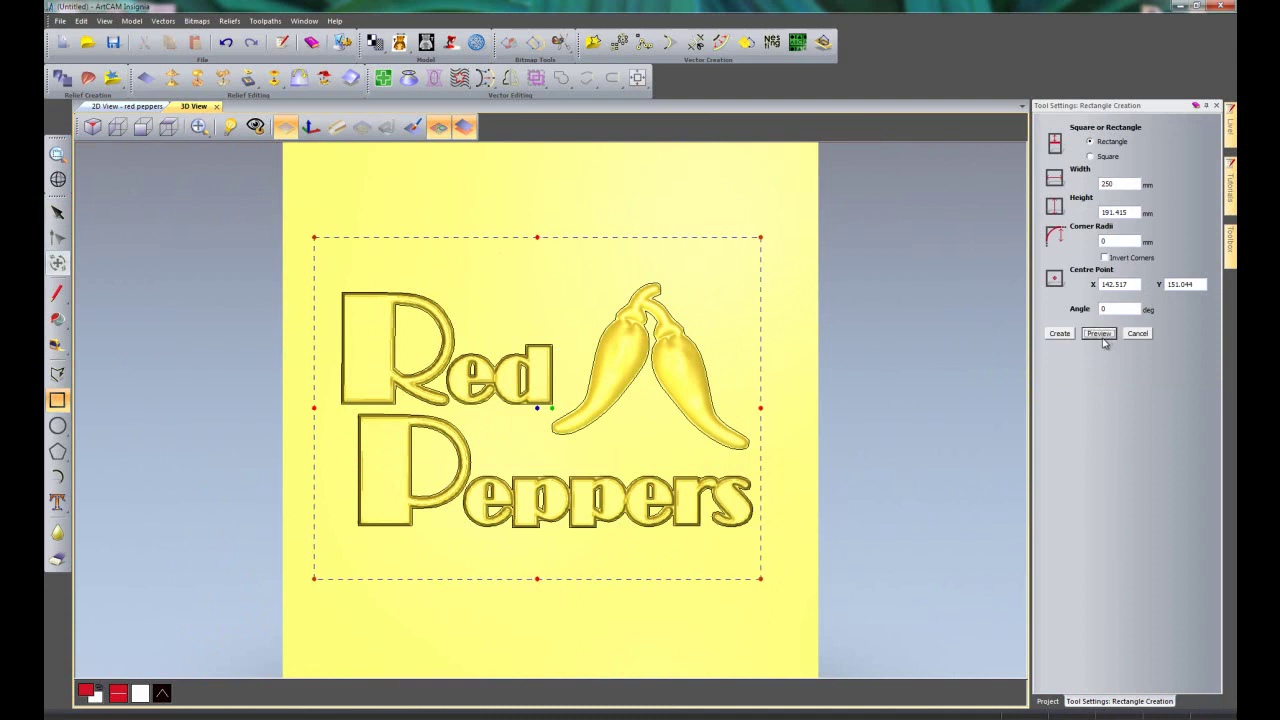
click(1059, 334)
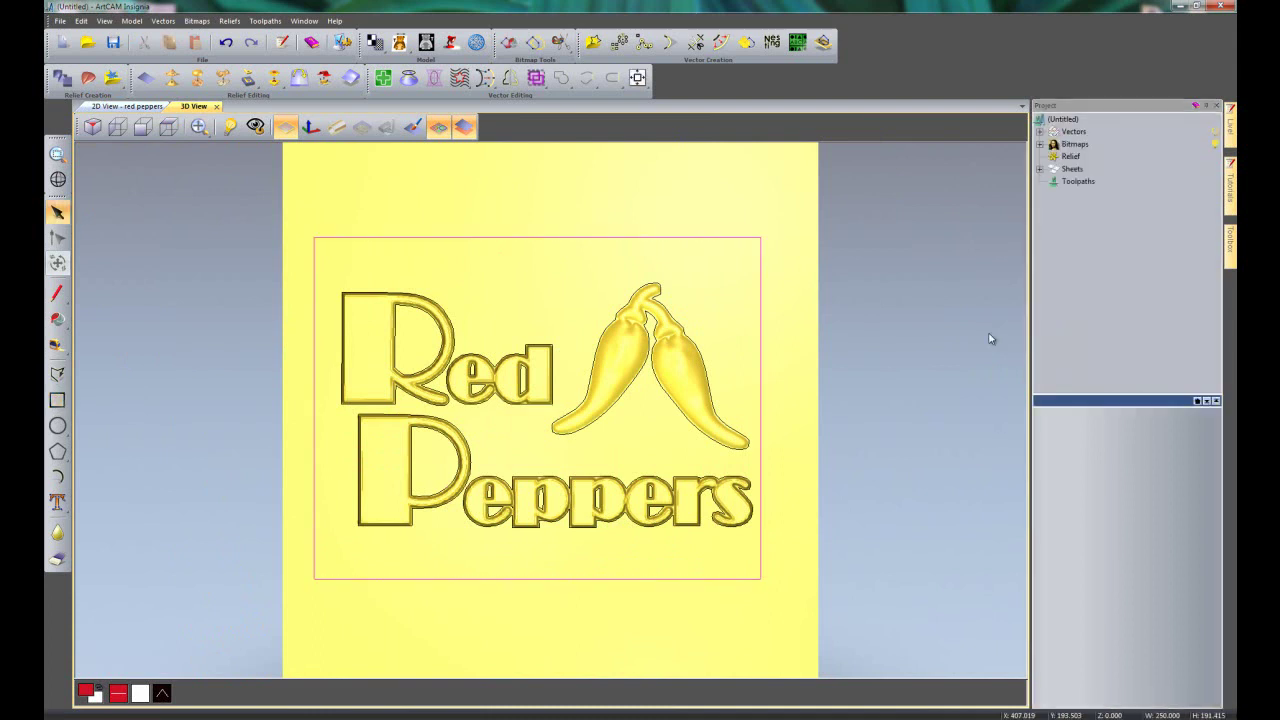
click(637, 77)
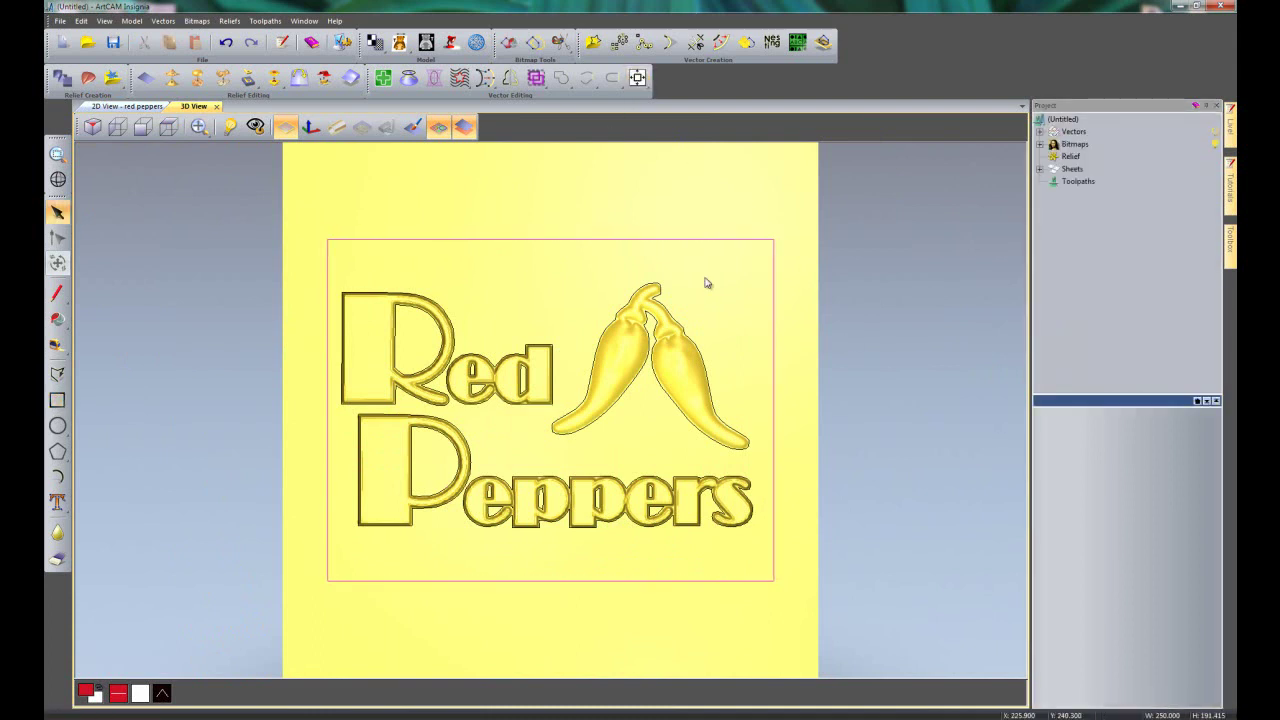
Select all the vectors and set the relief texture to apply to the selected vectors.
click(818, 404)
key(ctrl+a)
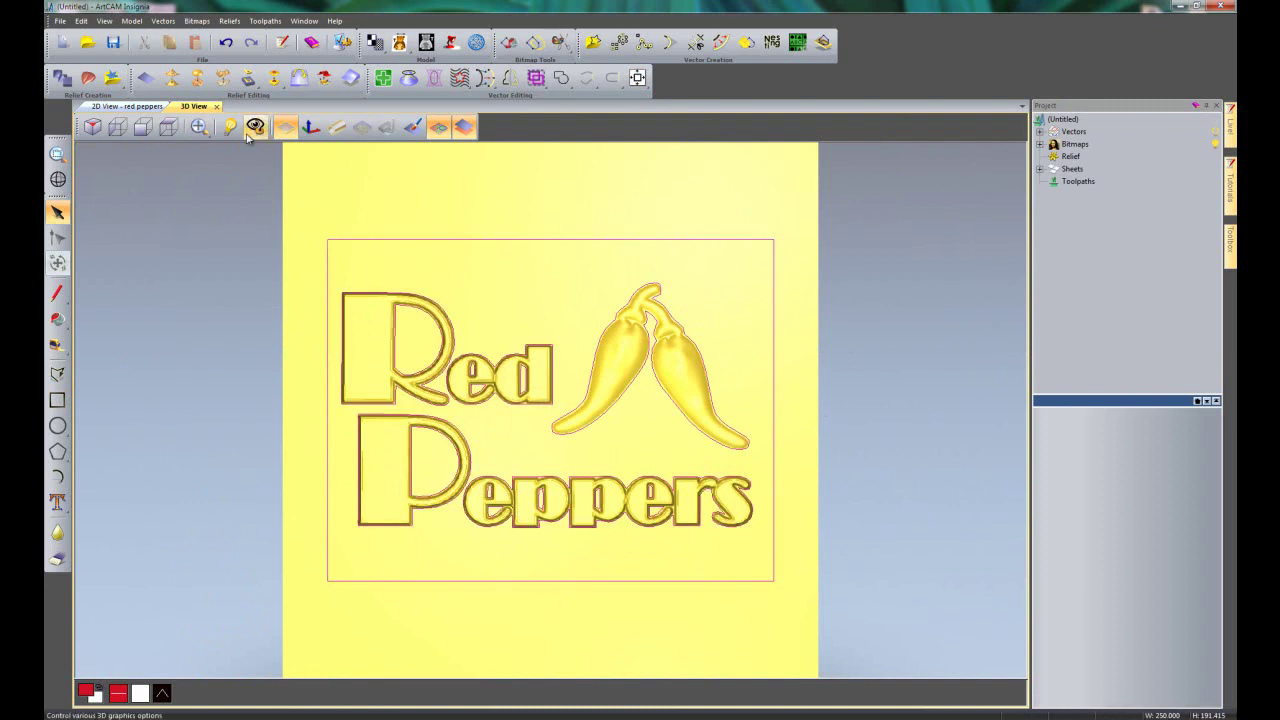
click(196, 84)
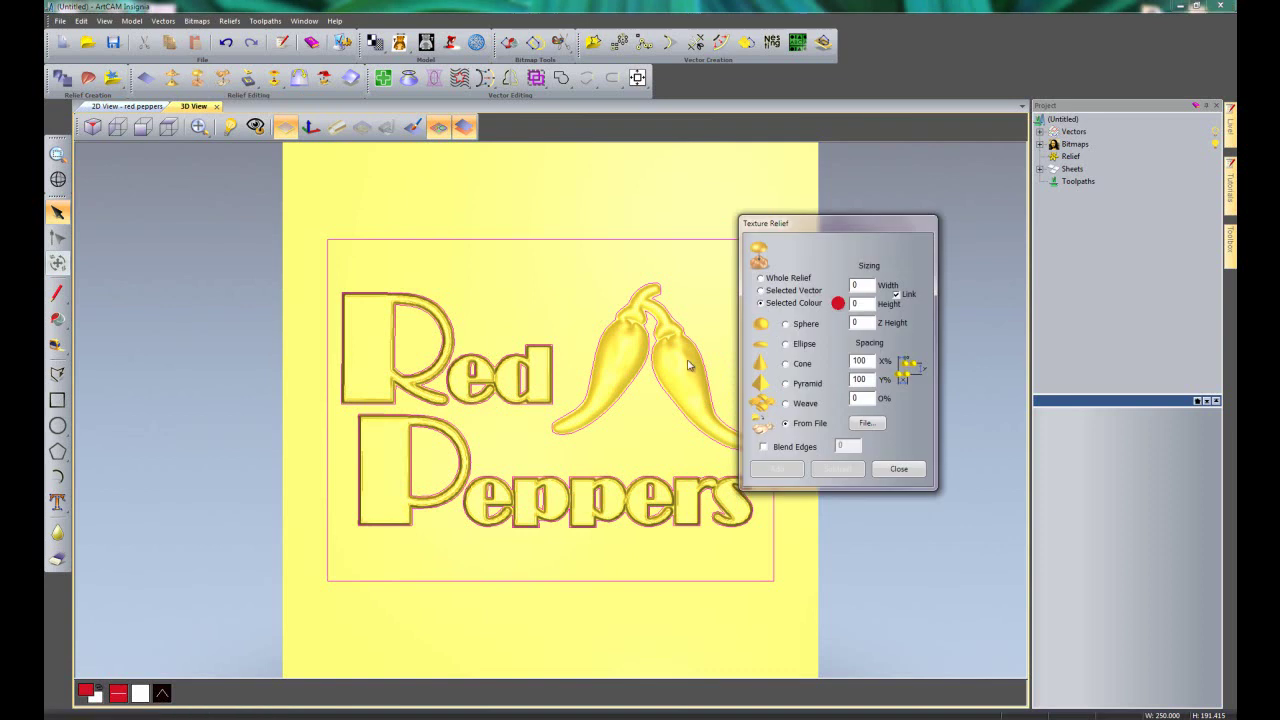
drag(826, 226, 920, 232)
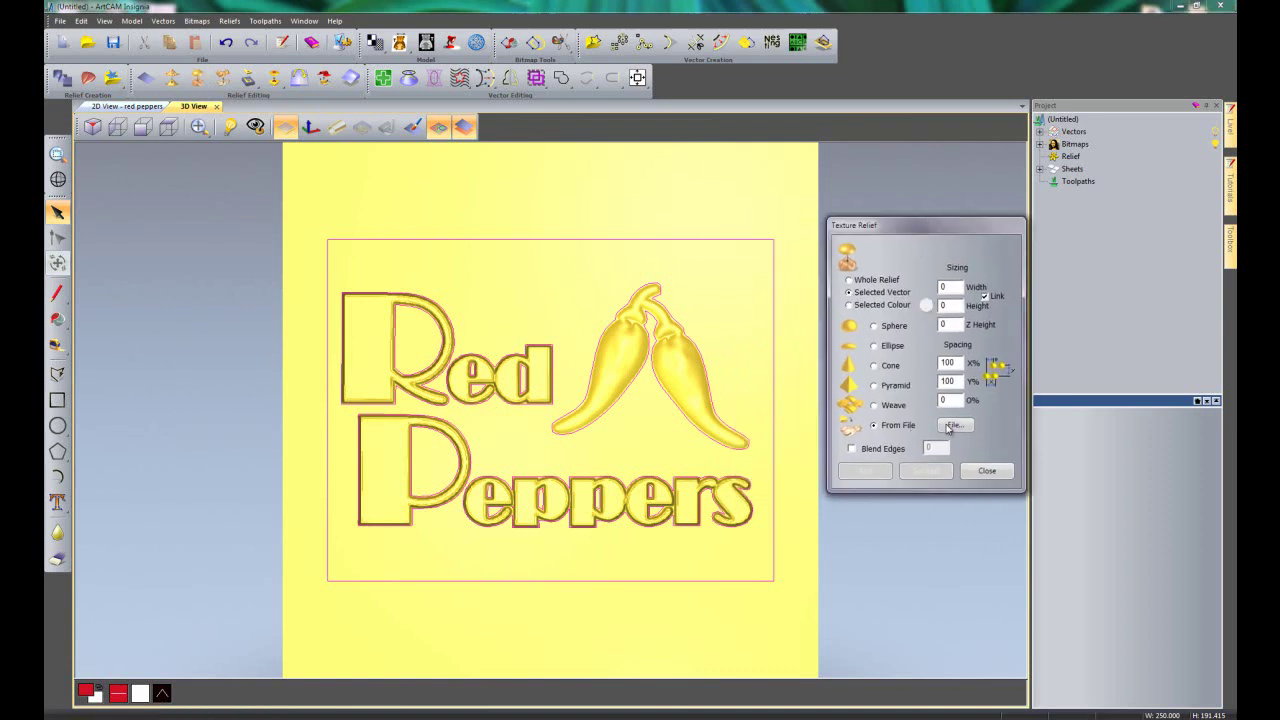
Load floorboards.jpg from the Desktop as the texture file and add it at linked width 300 to the background rectangle.
click(952, 425)
click(738, 232)
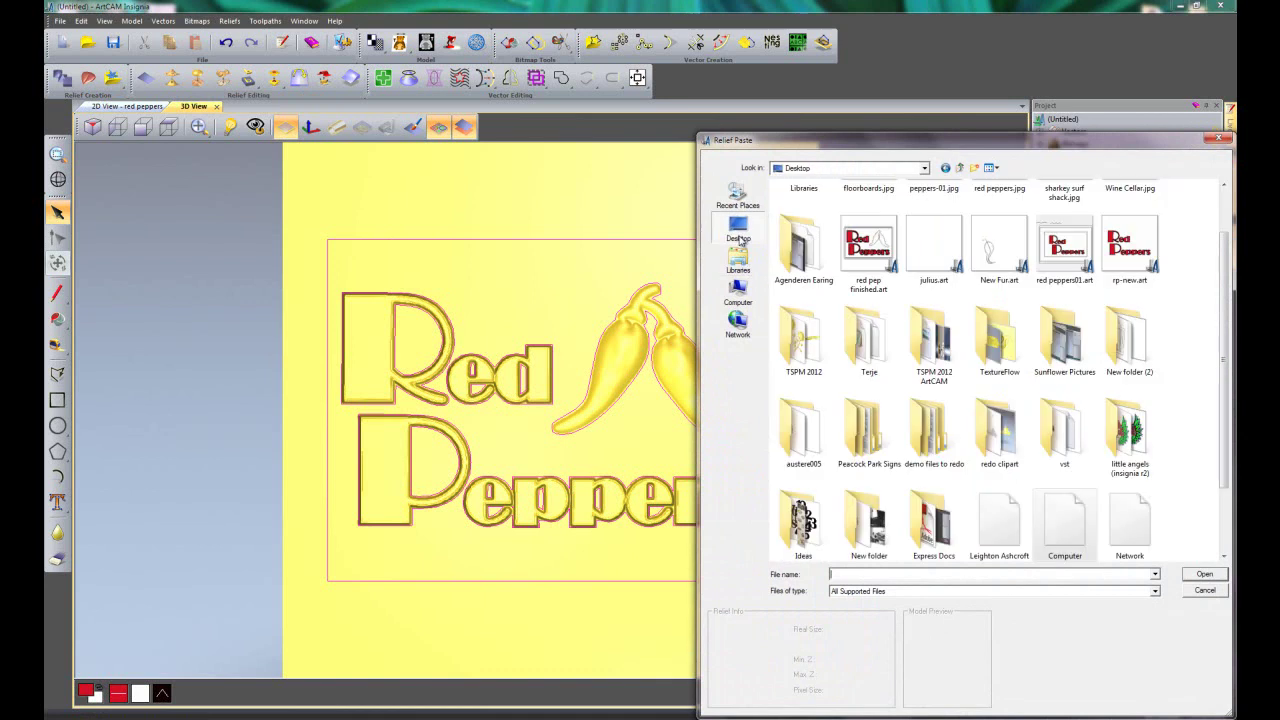
scroll(1228, 500, down, 2)
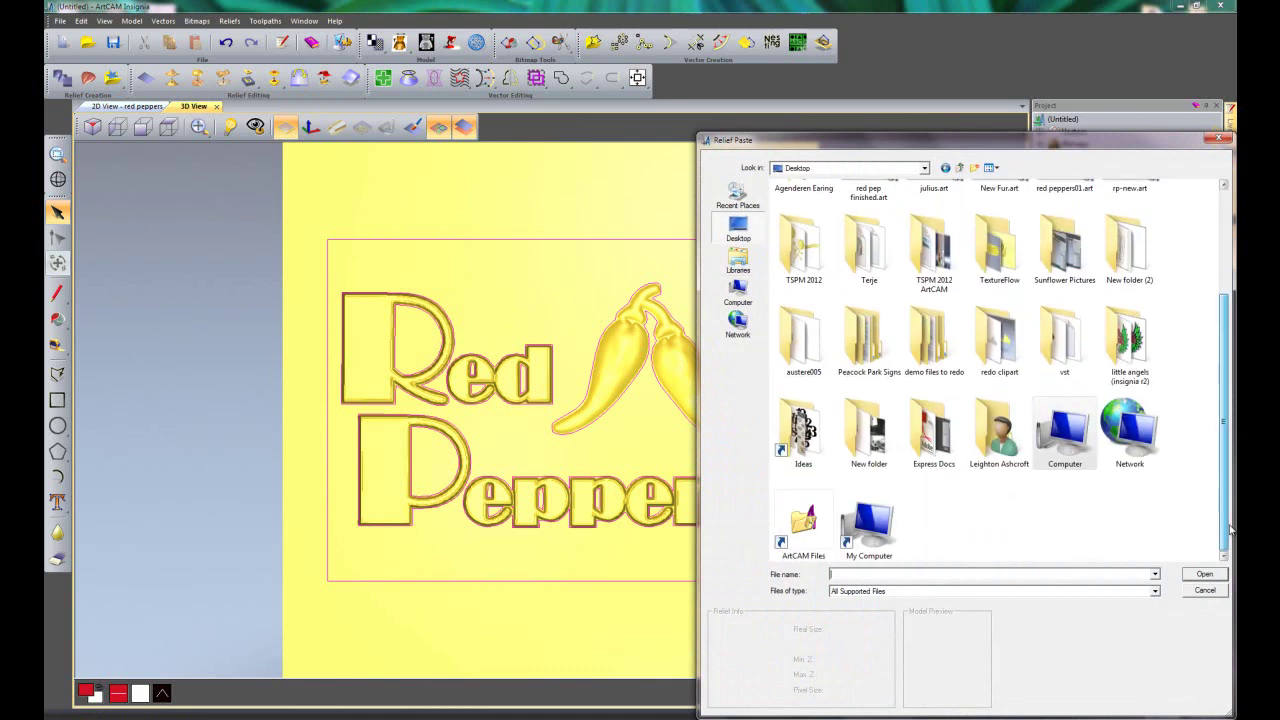
scroll(1230, 530, up, 3)
click(868, 215)
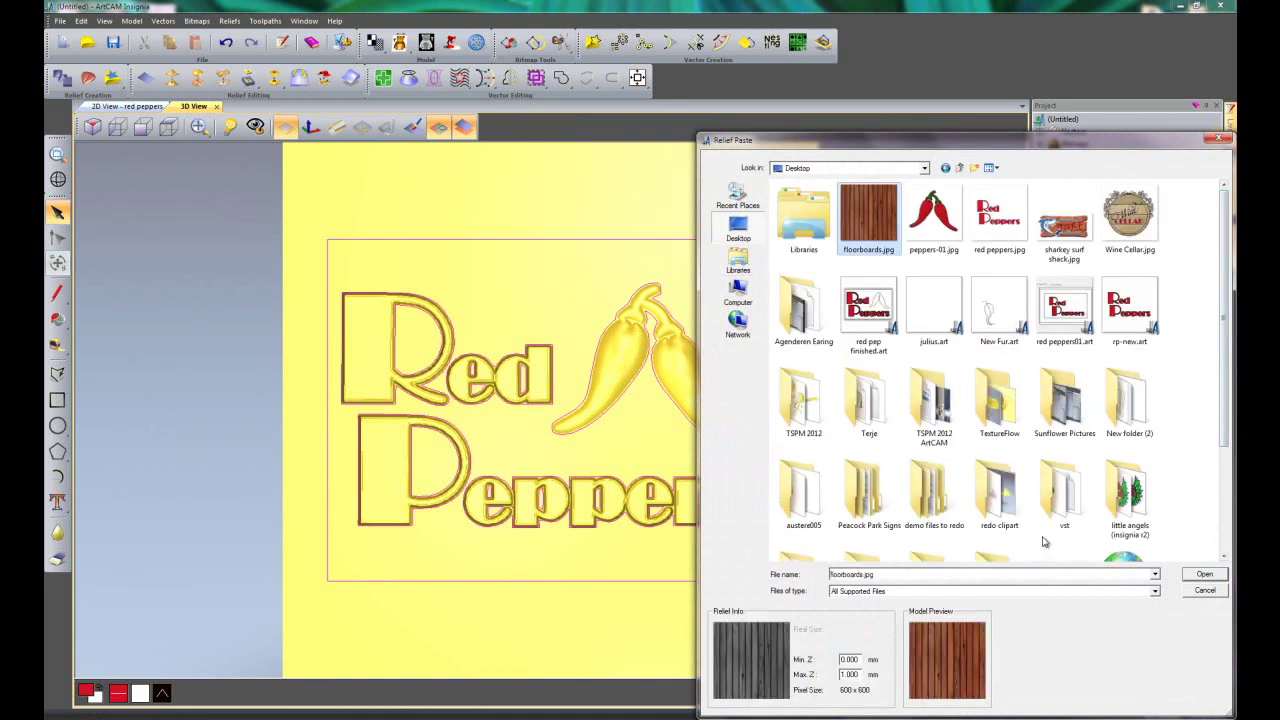
click(1205, 576)
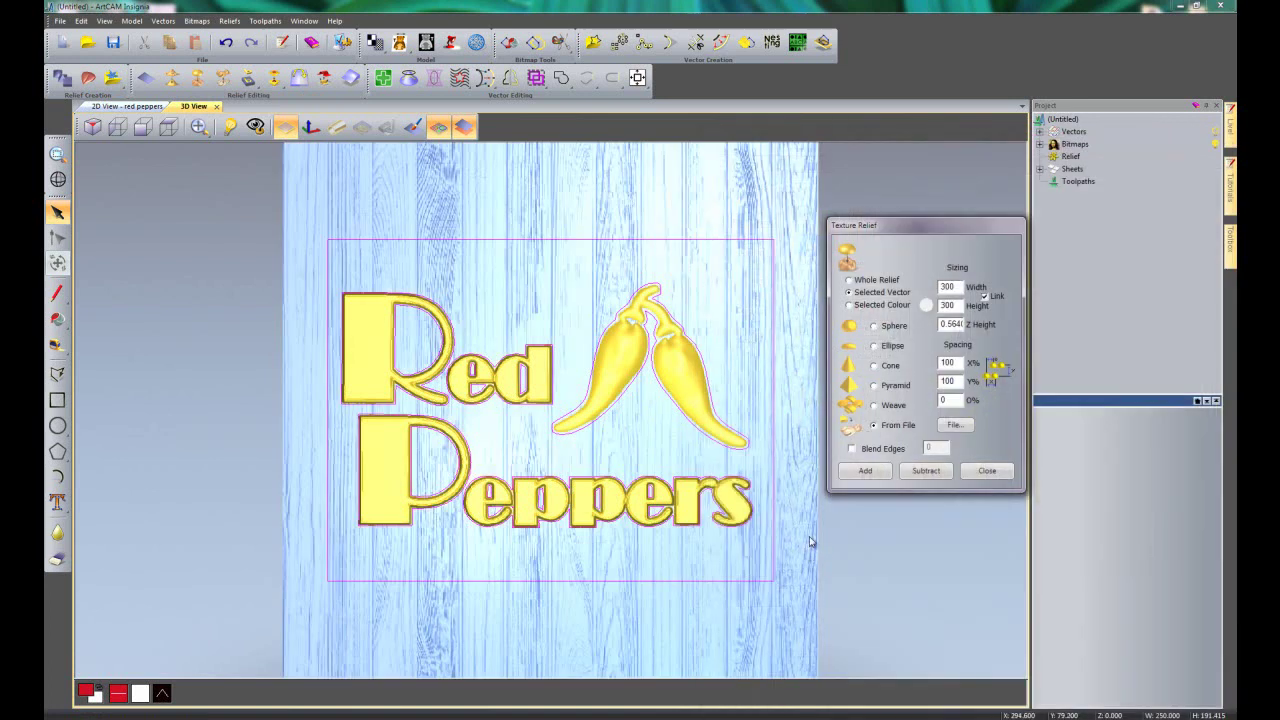
click(865, 470)
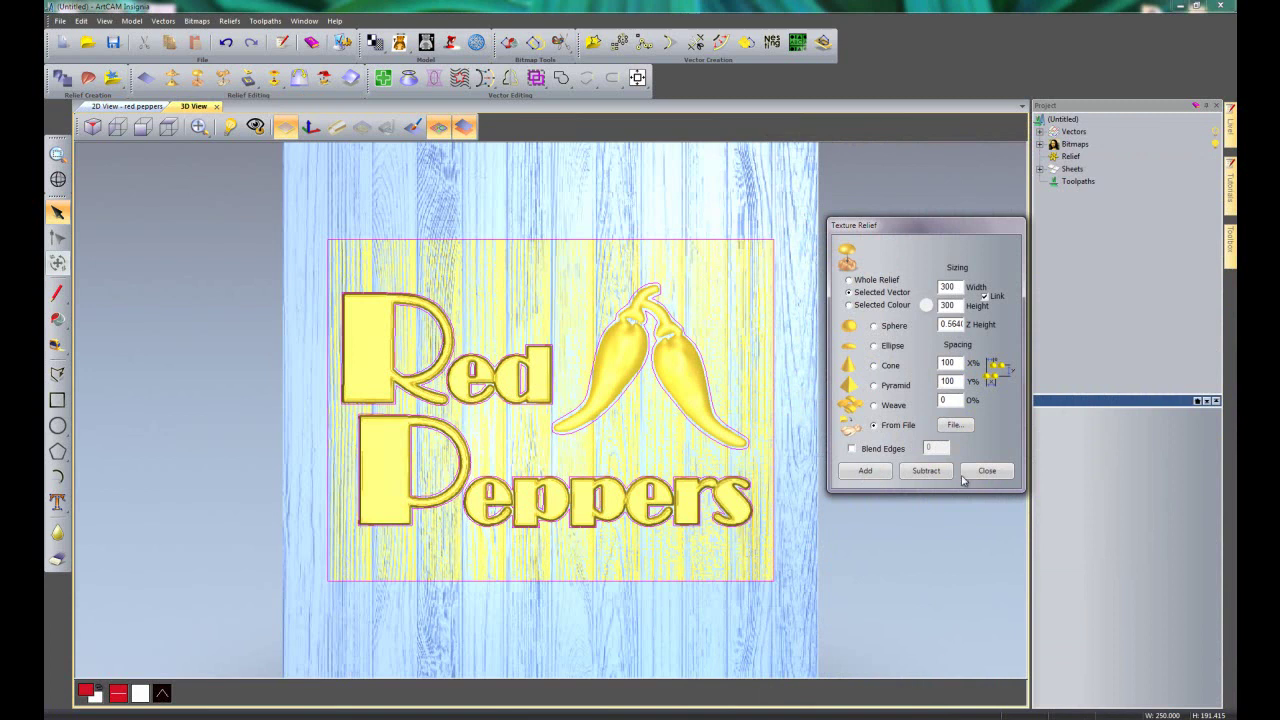
click(987, 471)
Hide the vectors in the 3D view and examine the floorboard texture behind the lettering at an angle.
drag(789, 500, 743, 389)
click(438, 126)
drag(545, 474, 627, 479)
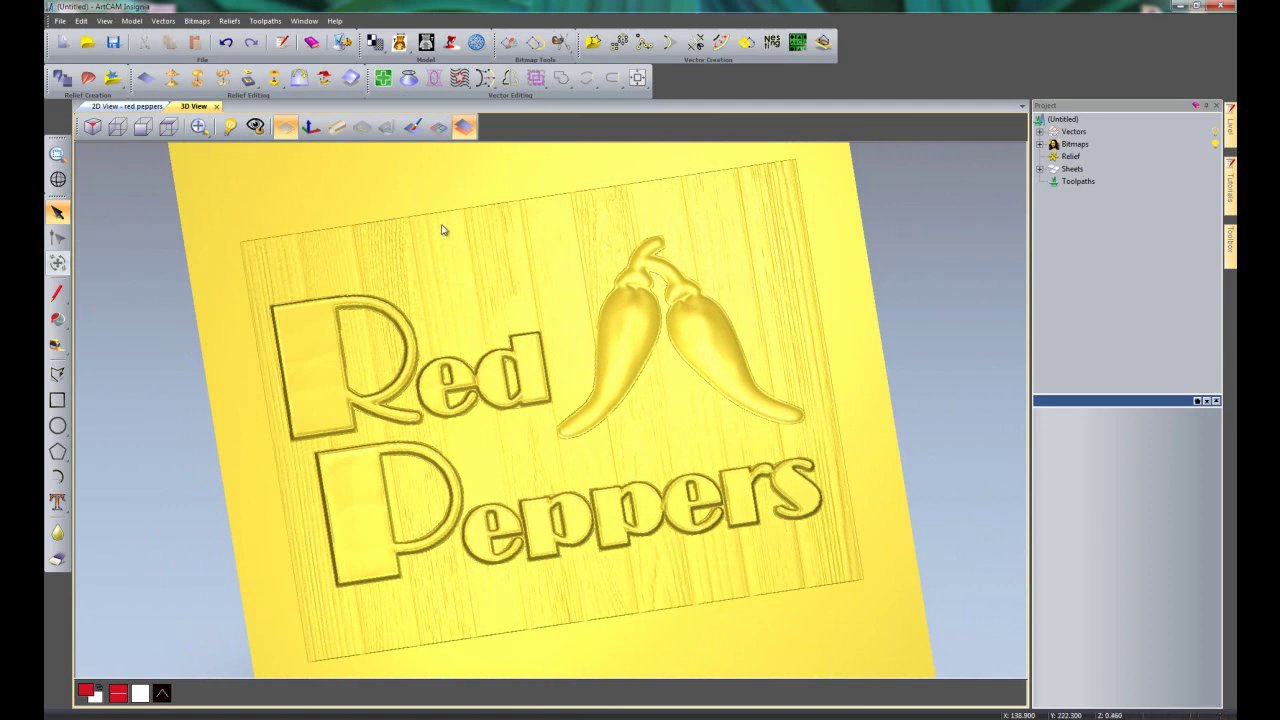
click(437, 128)
click(437, 128)
Start a Machine Relief toolpath with Automatic Boundary as the area to machine.
click(1077, 181)
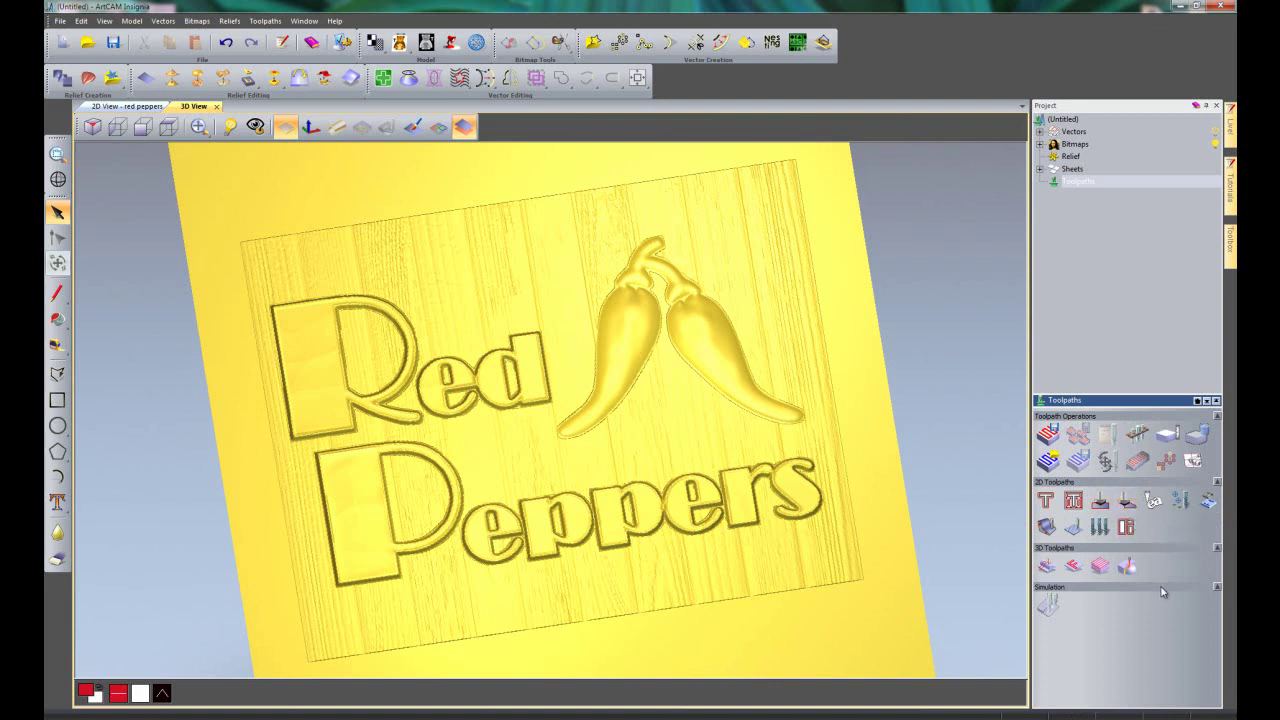
click(1046, 566)
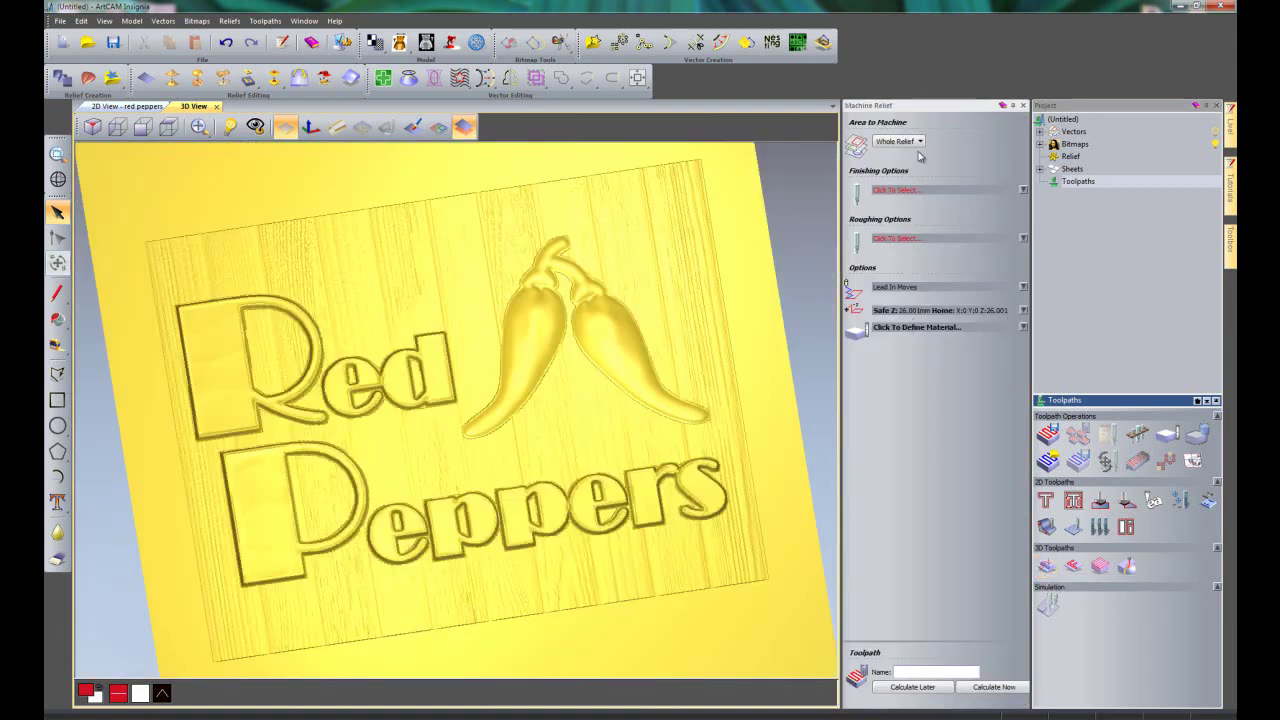
click(917, 148)
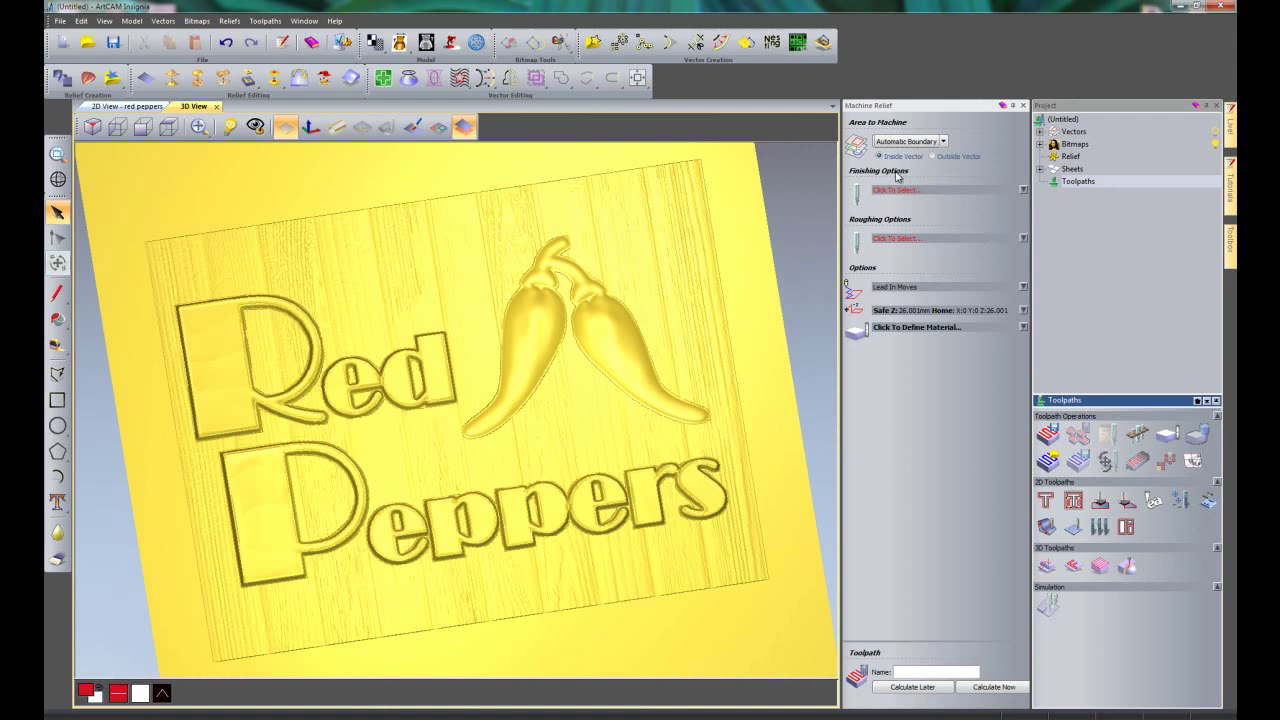
click(899, 176)
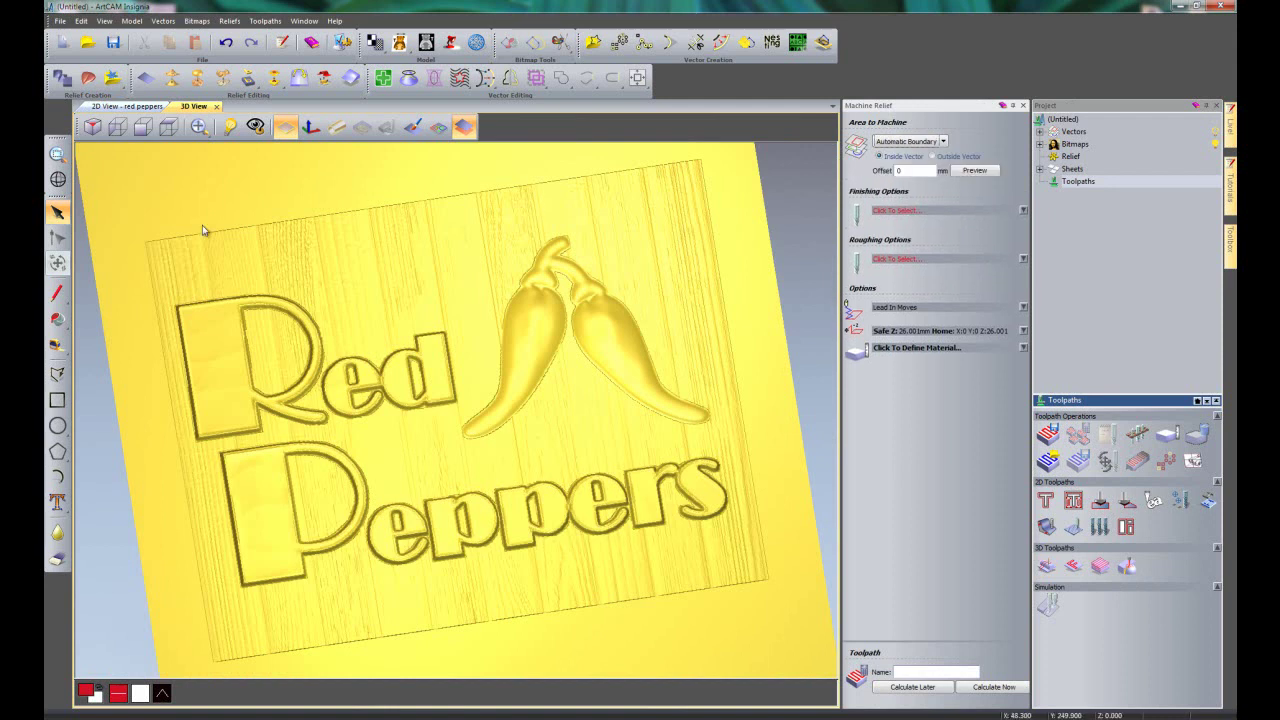
Choose Ball Nose 1.5 mm from the wood or plastic 3D finishing tools as the finishing tool.
click(890, 212)
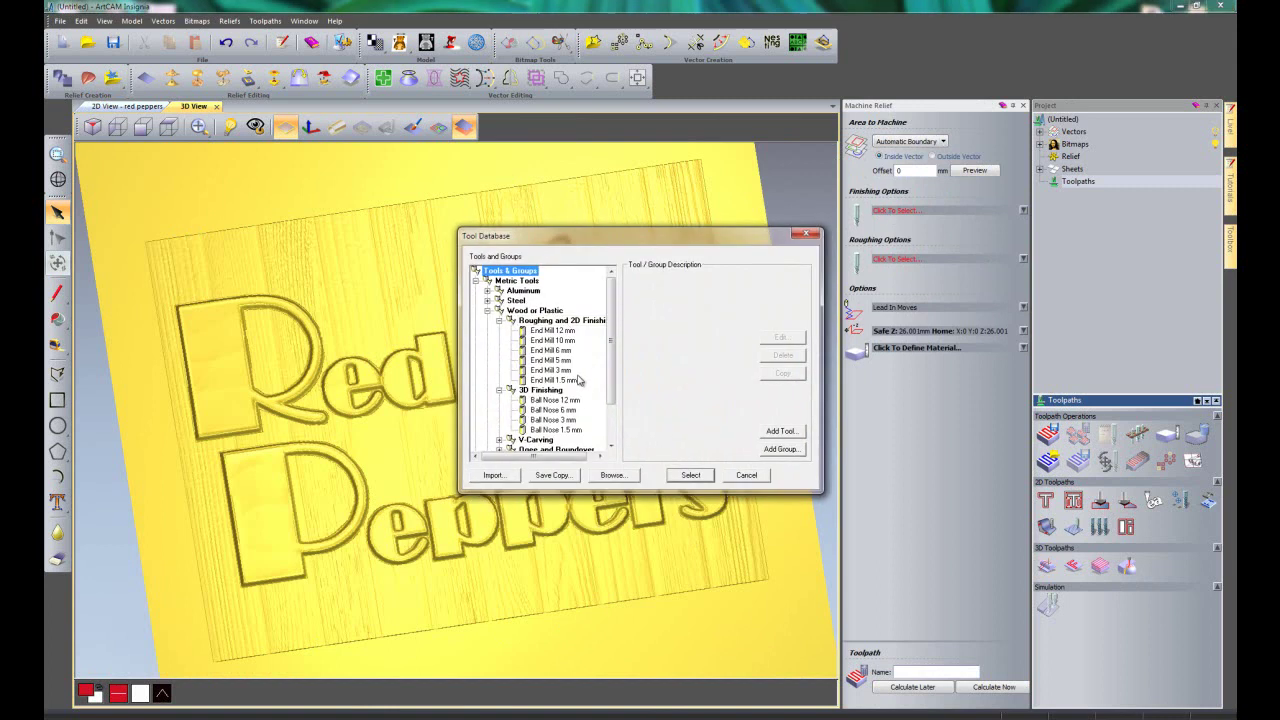
click(562, 423)
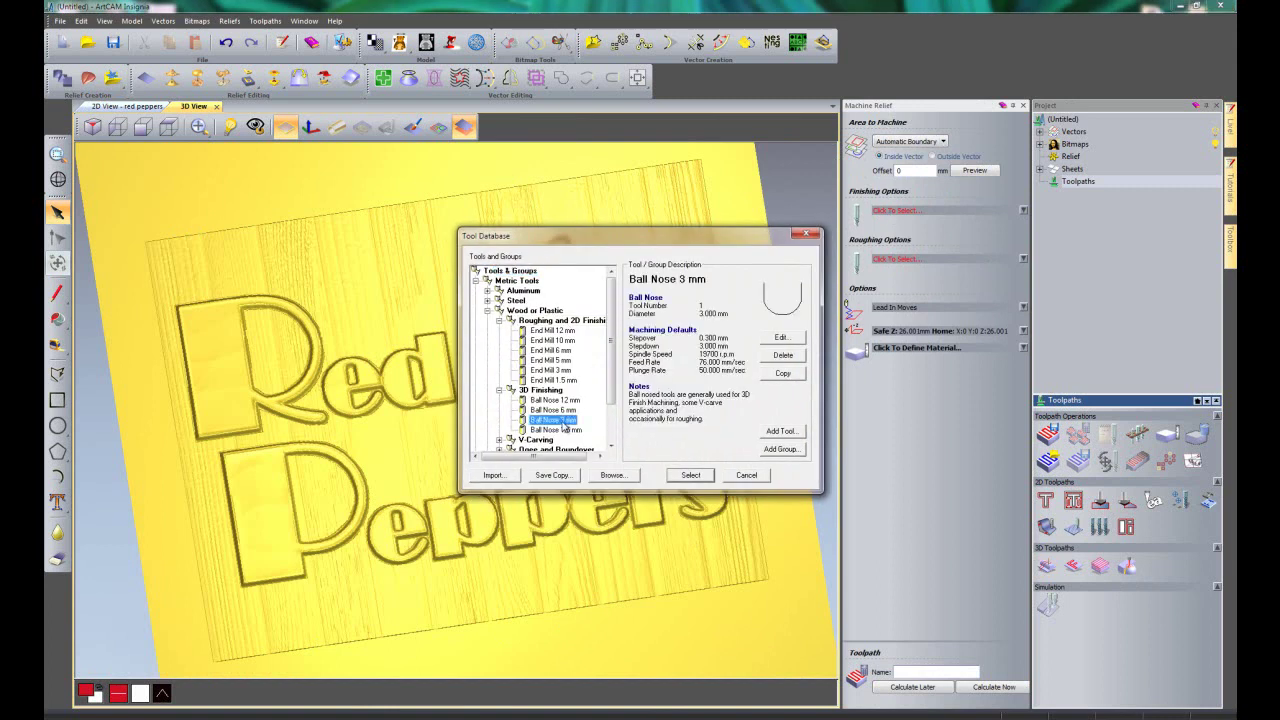
key(Down)
click(693, 476)
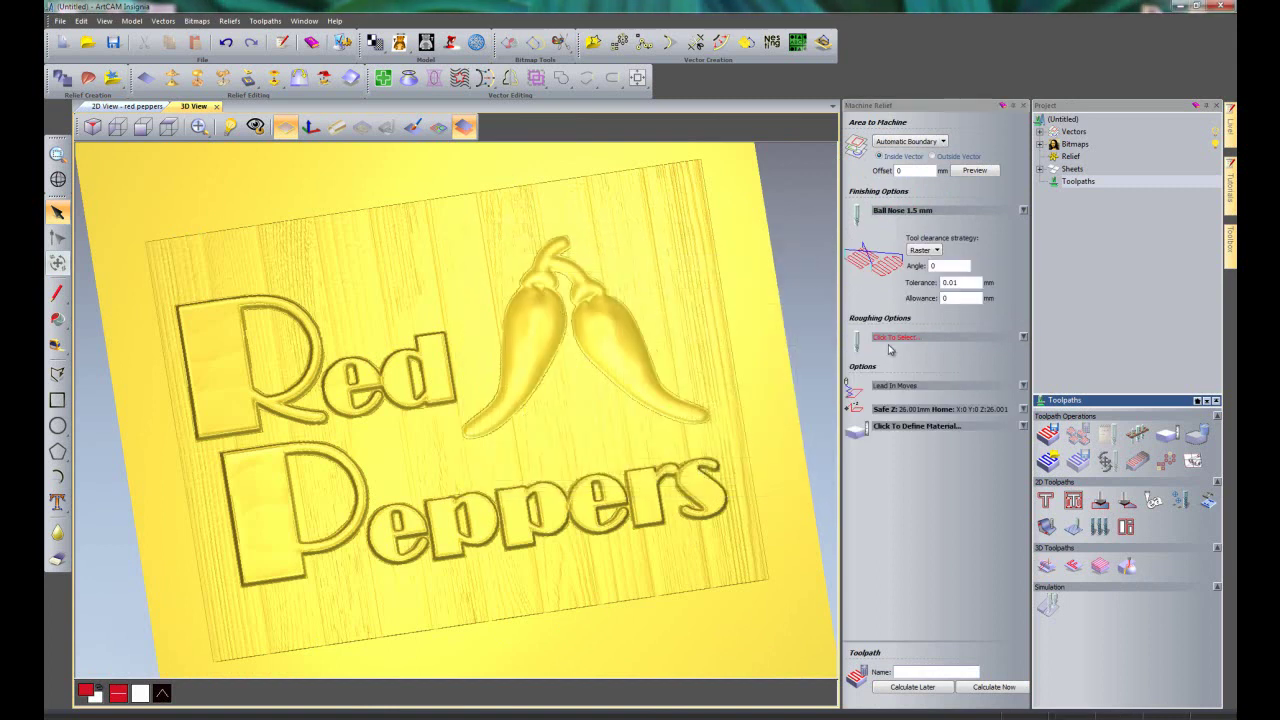
Choose End Mill 12 mm as the roughing tool and reduce its stepdown.
click(897, 337)
click(563, 331)
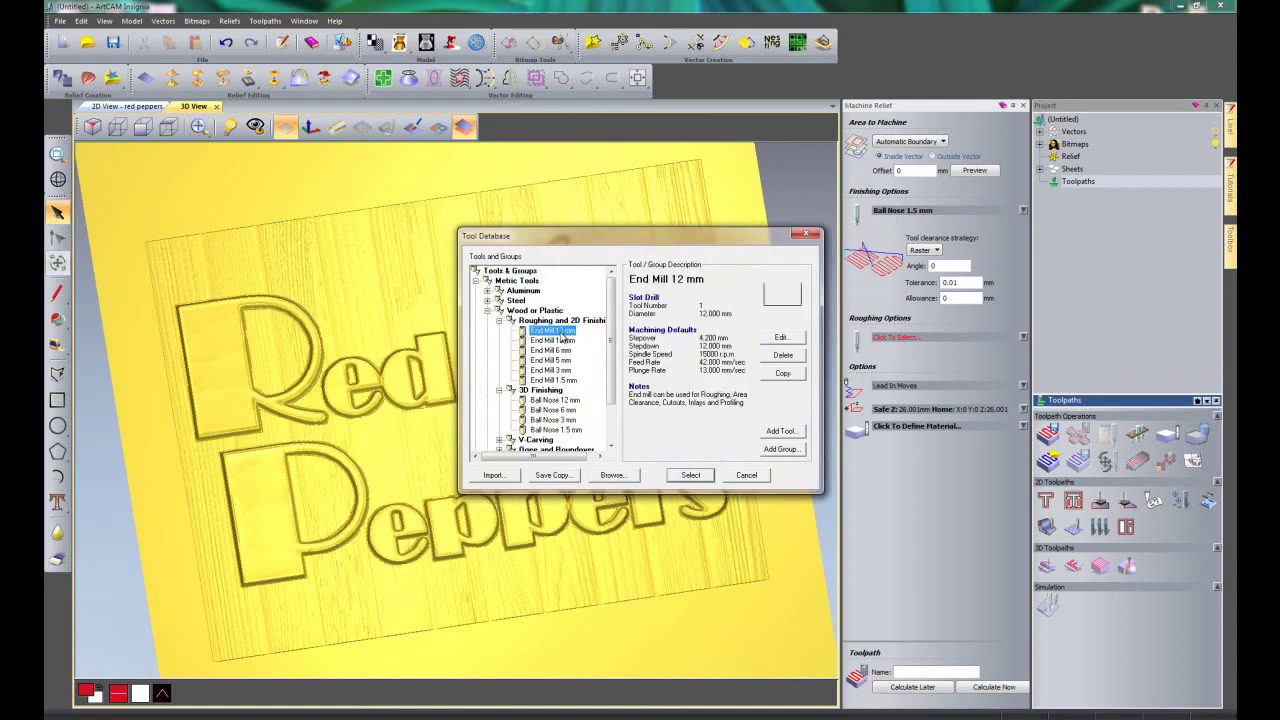
click(689, 476)
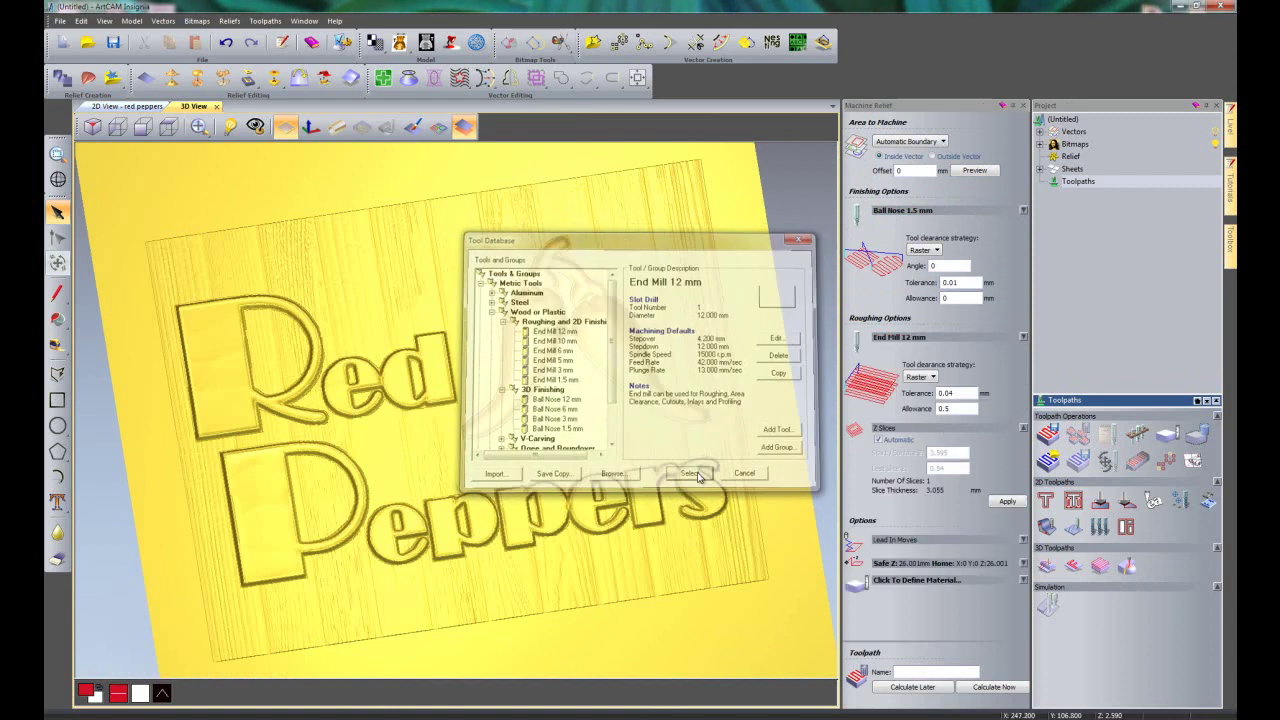
click(932, 341)
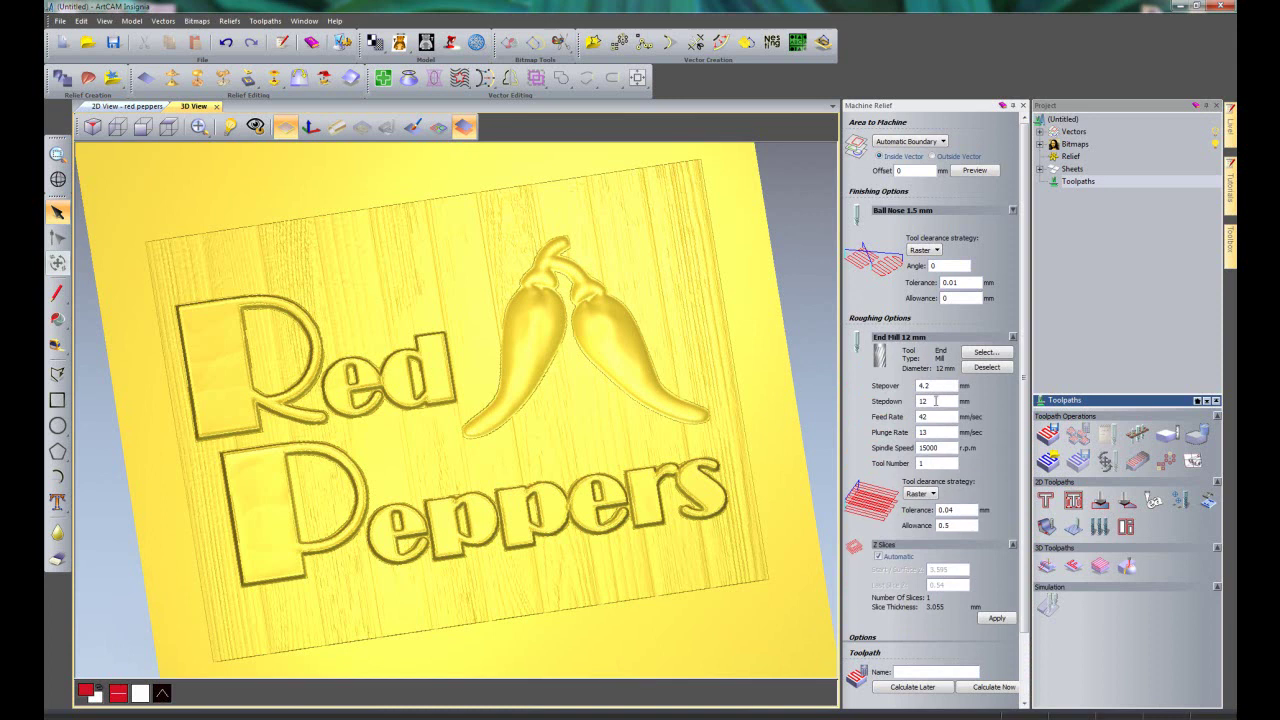
click(903, 342)
Define 4 mm thick material with Z zero on its top face, and calculate the relief machining toolpath.
click(966, 580)
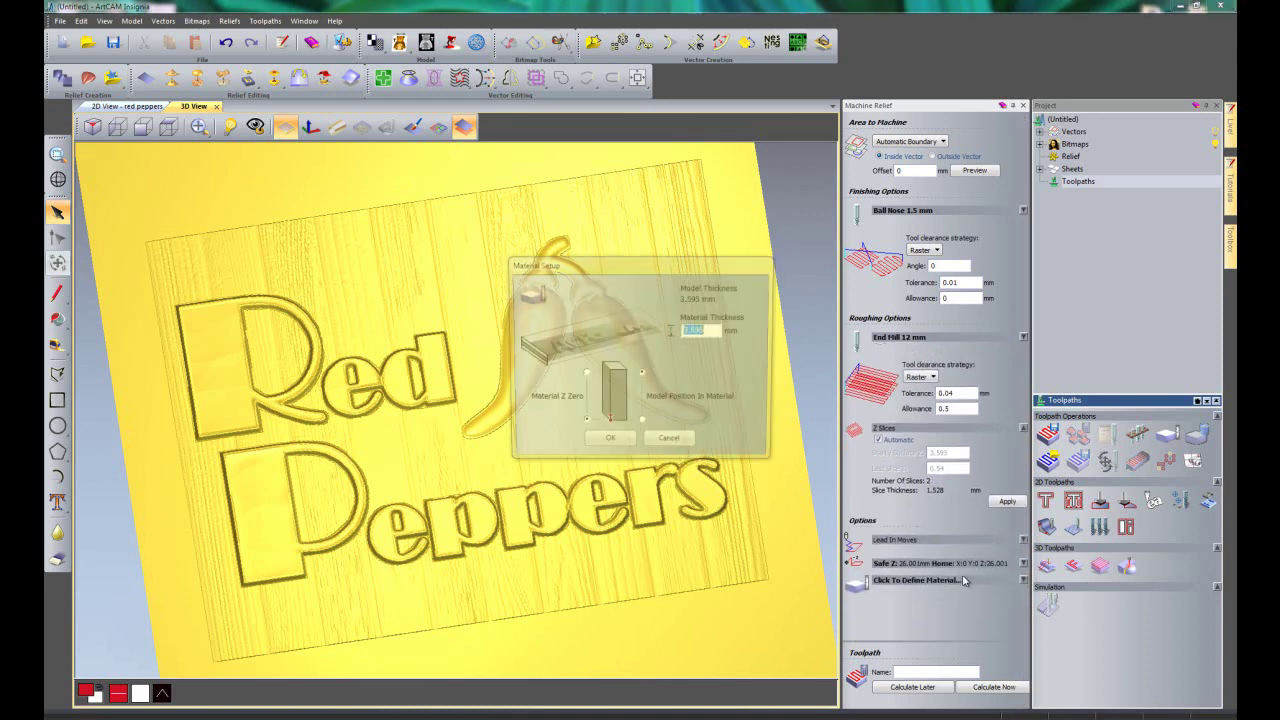
click(584, 374)
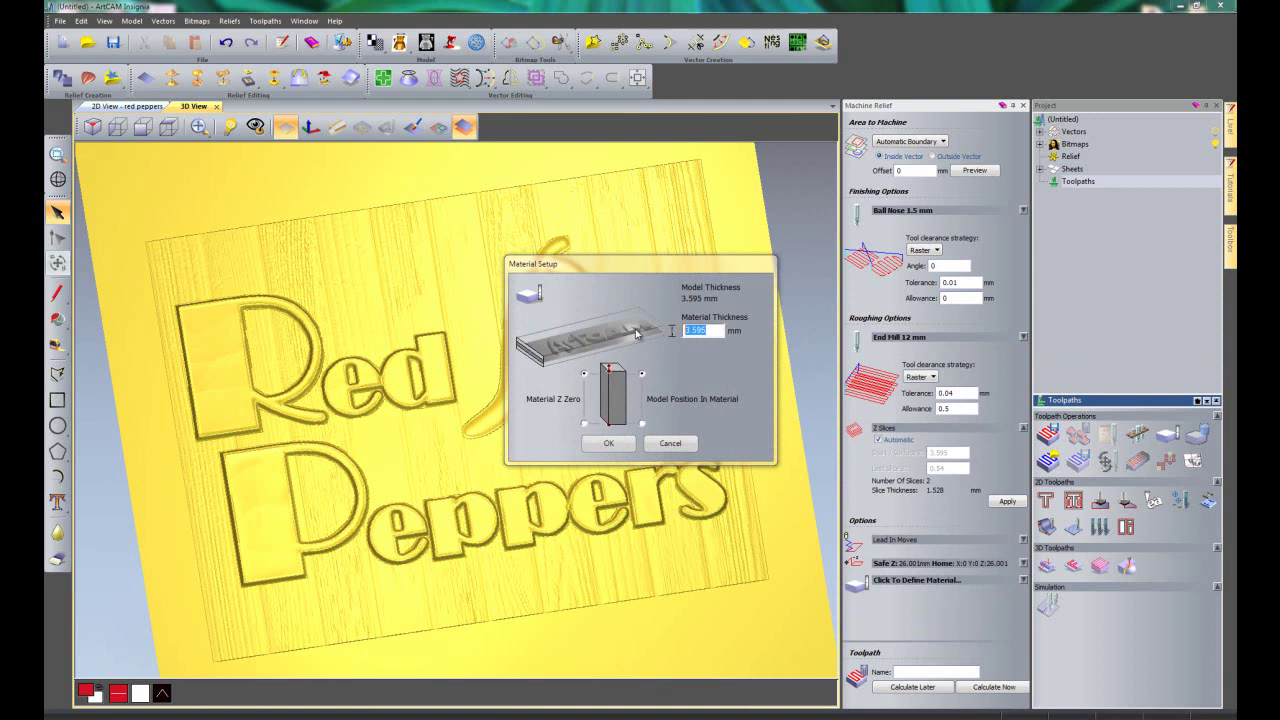
text(4)
click(609, 442)
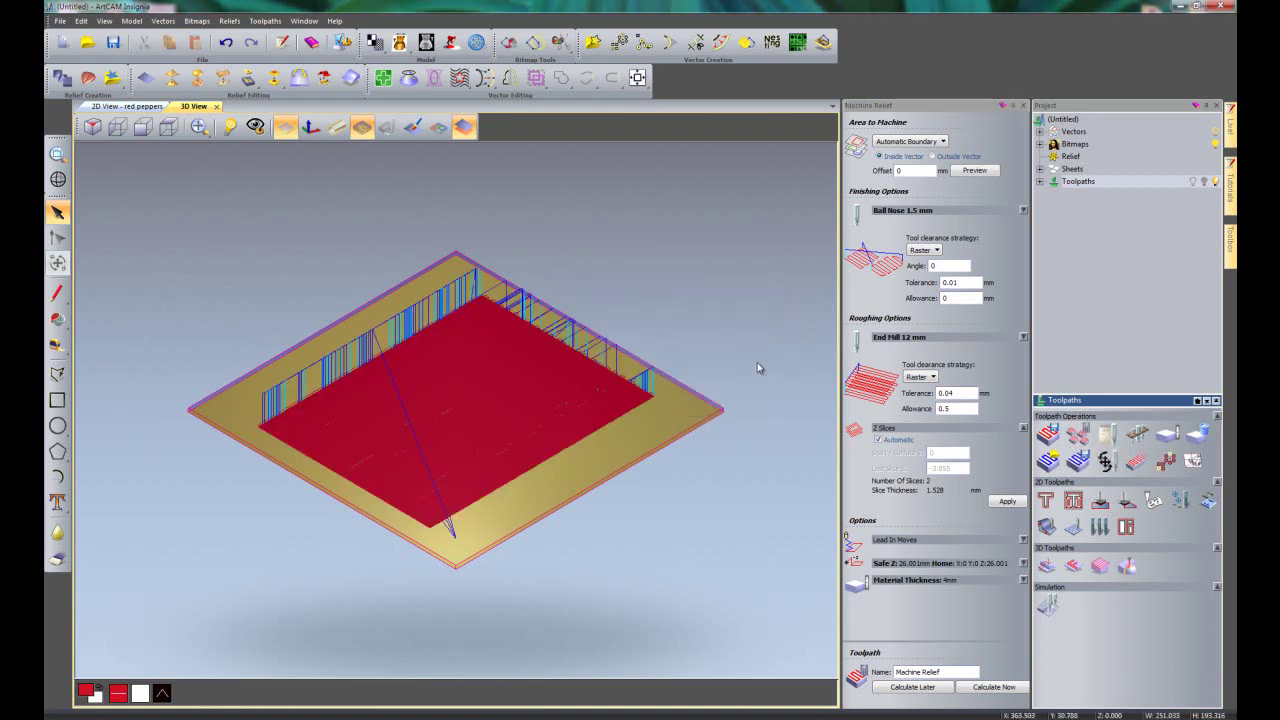
click(1022, 105)
click(1041, 182)
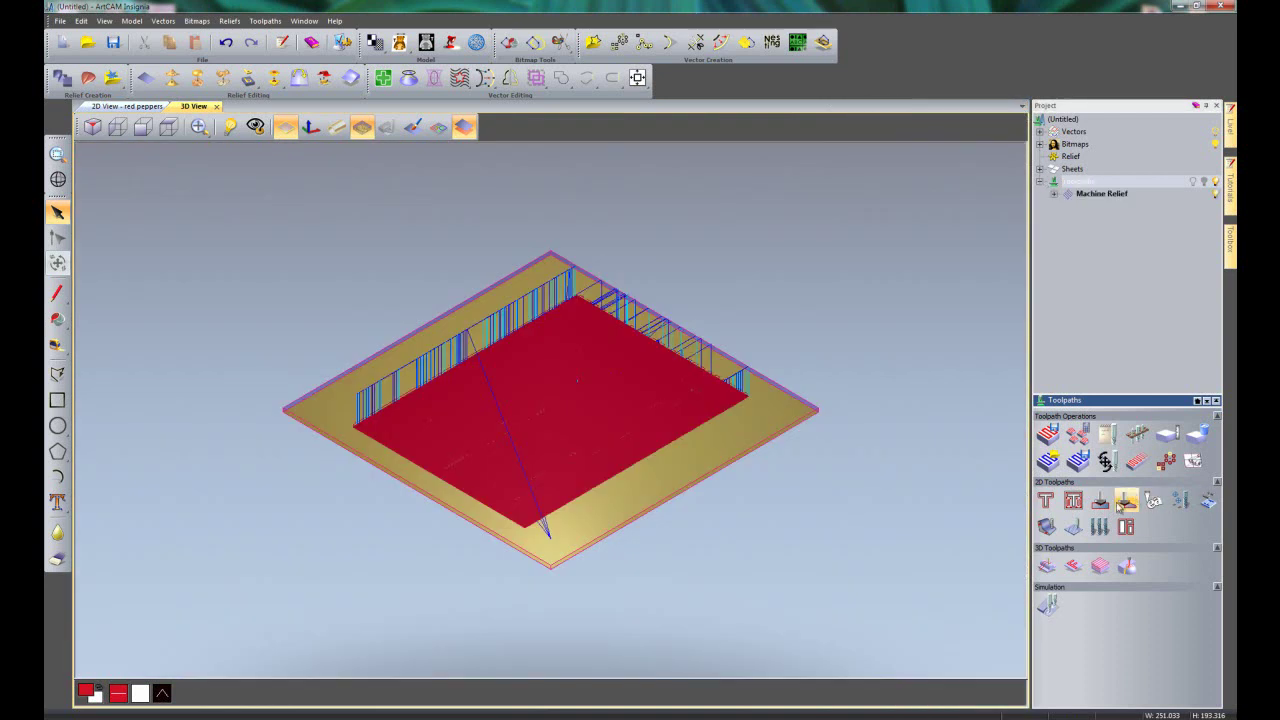
Calculate an outside profile toolpath on the selected vectors with finish depth 4 mm and End Mill 12 mm, and close its settings.
click(1047, 497)
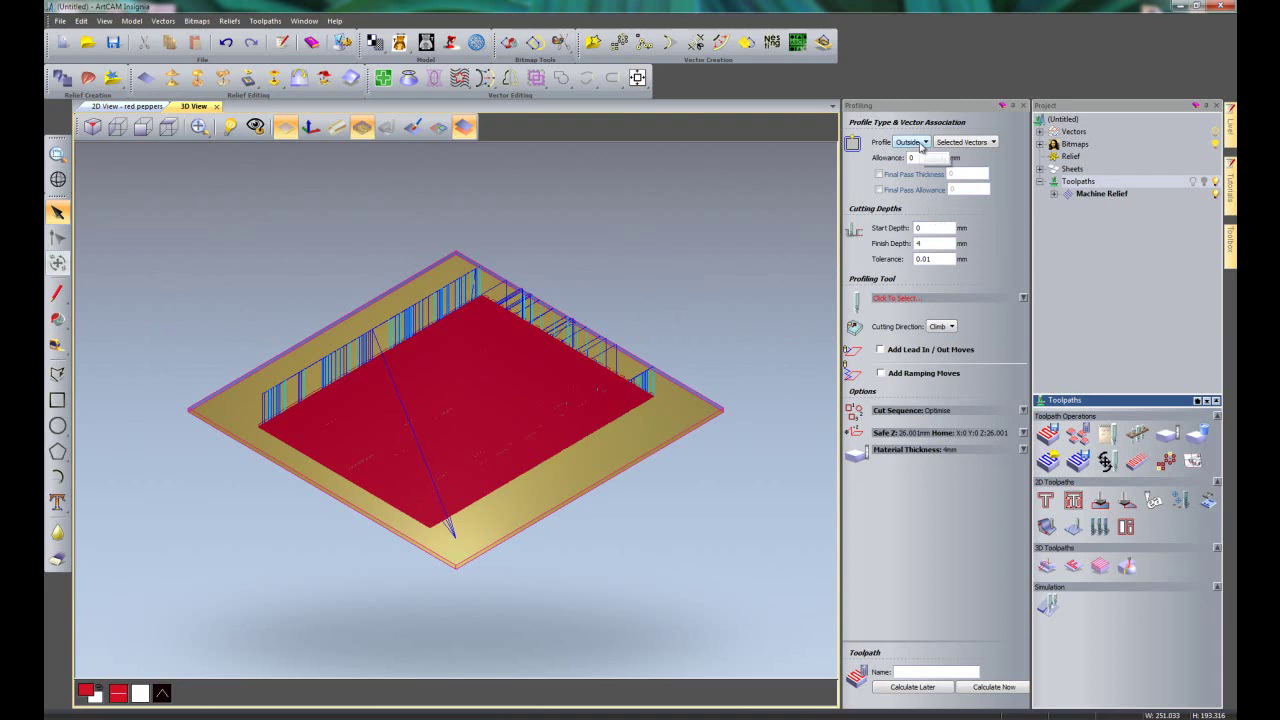
click(930, 299)
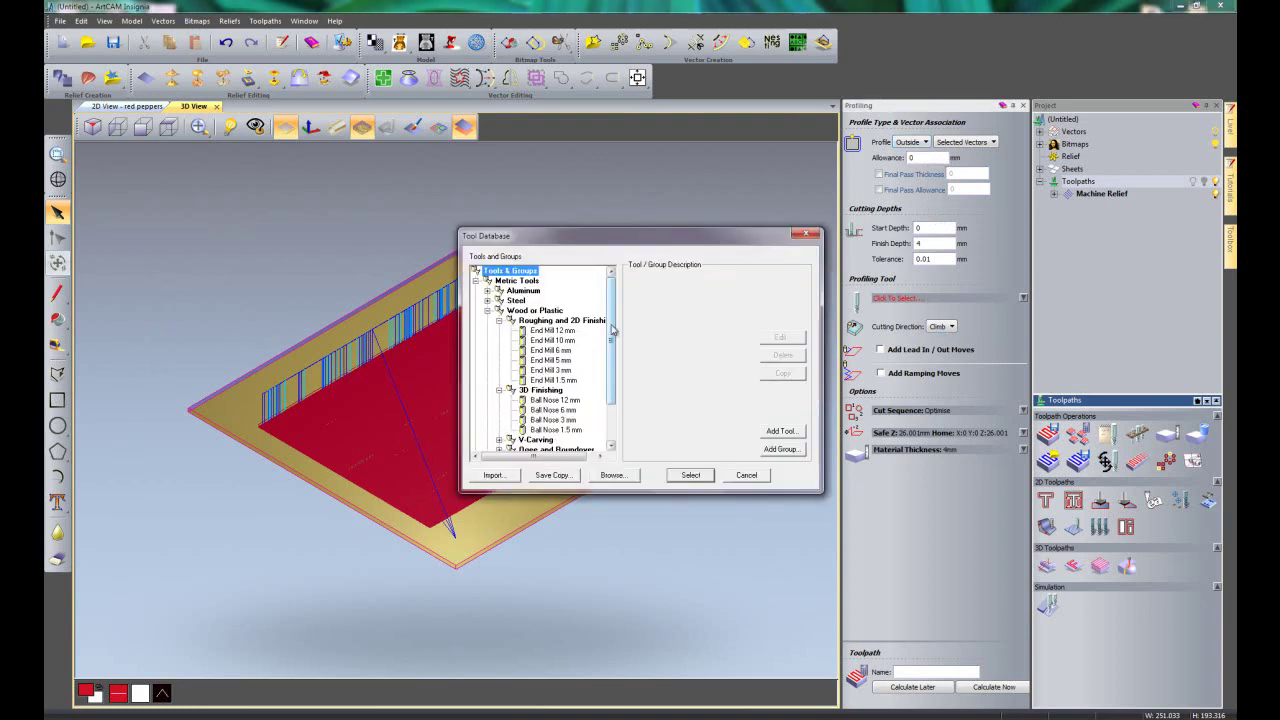
click(555, 332)
click(674, 478)
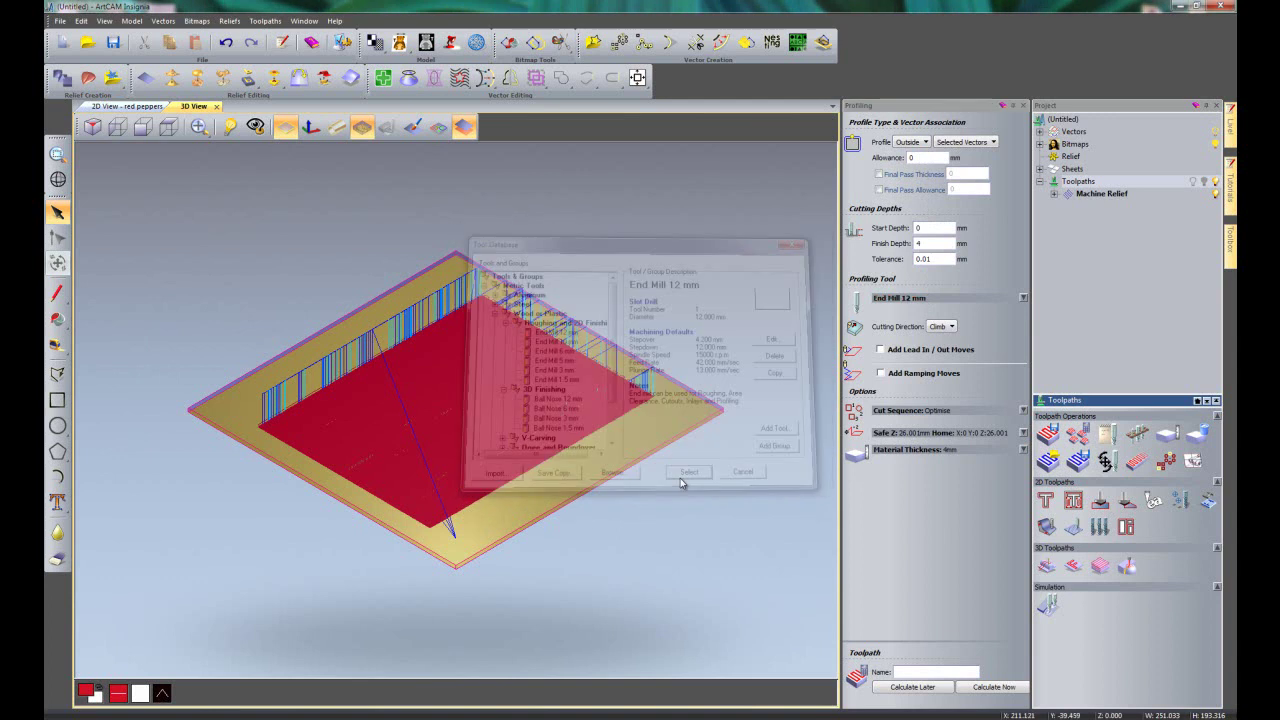
click(1000, 687)
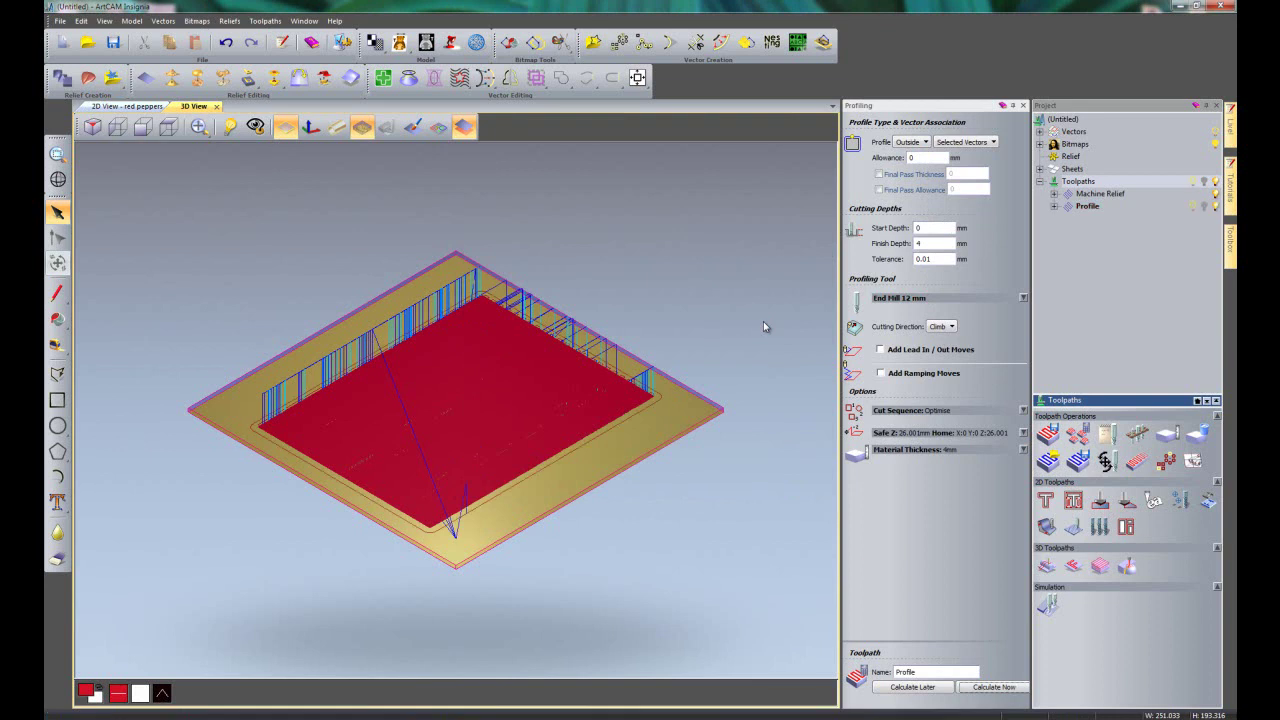
click(1023, 105)
Simulate all toolpaths on the whole model at Standard resolution and watch the cutting from an angle.
right_click(1076, 183)
click(1104, 310)
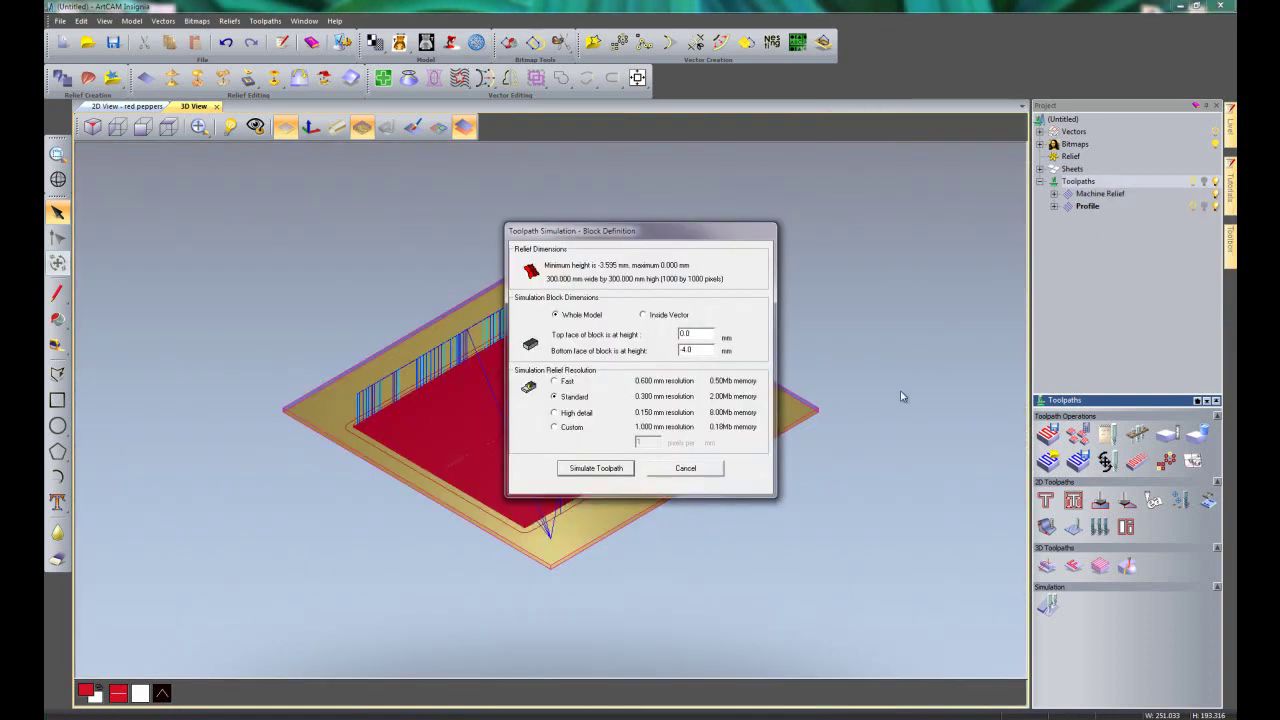
click(596, 468)
drag(857, 429, 634, 408)
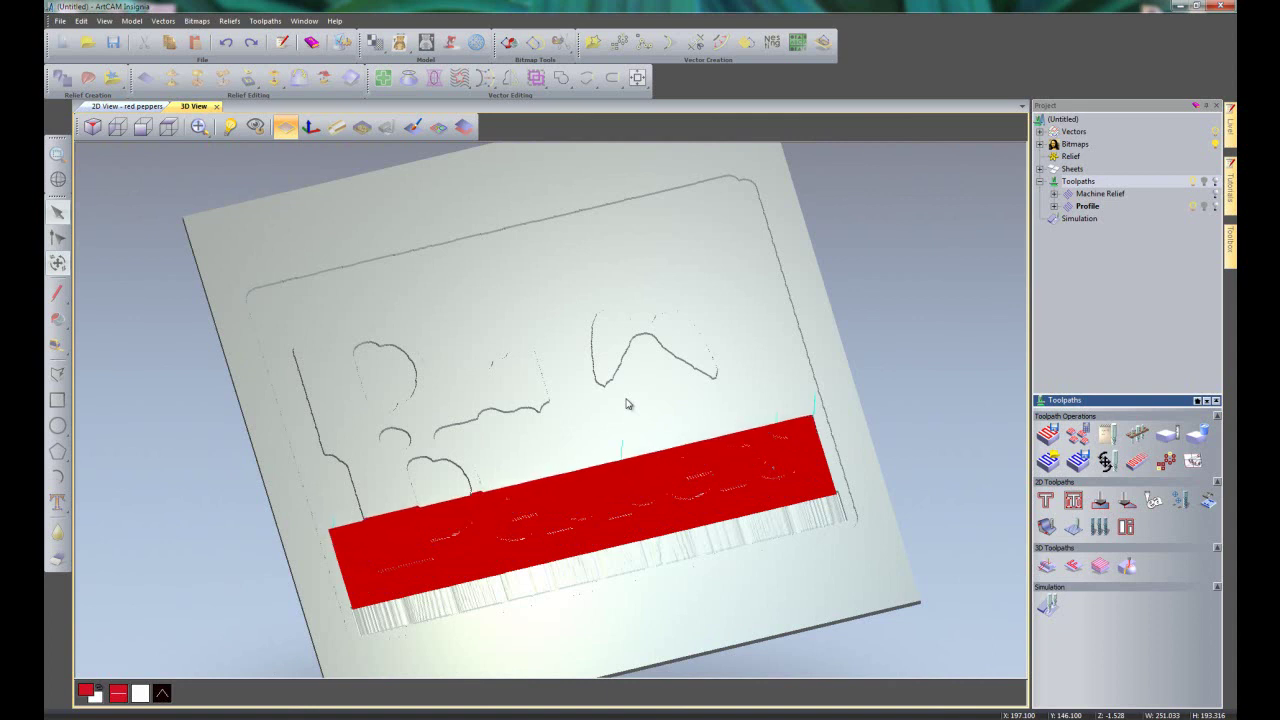
Watch the remaining relief and profile cutting simulation while turning the model to a more frontal view.
drag(802, 466, 792, 486)
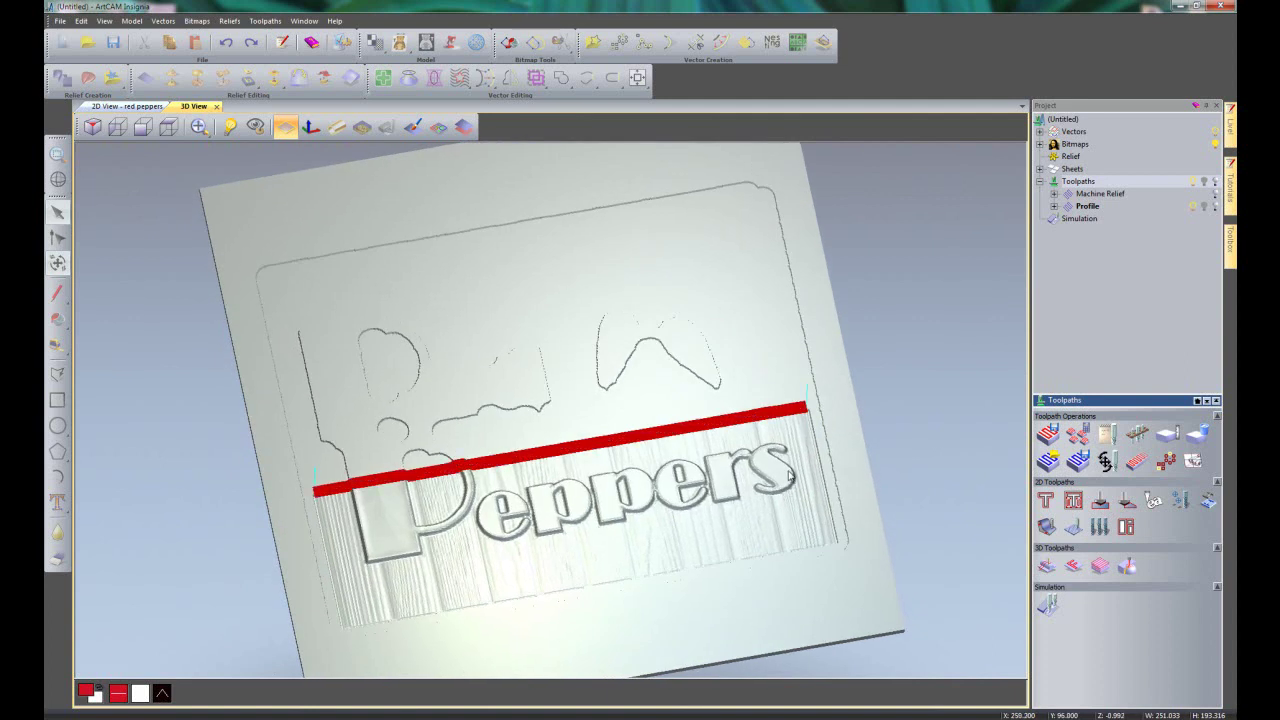
drag(834, 463, 832, 490)
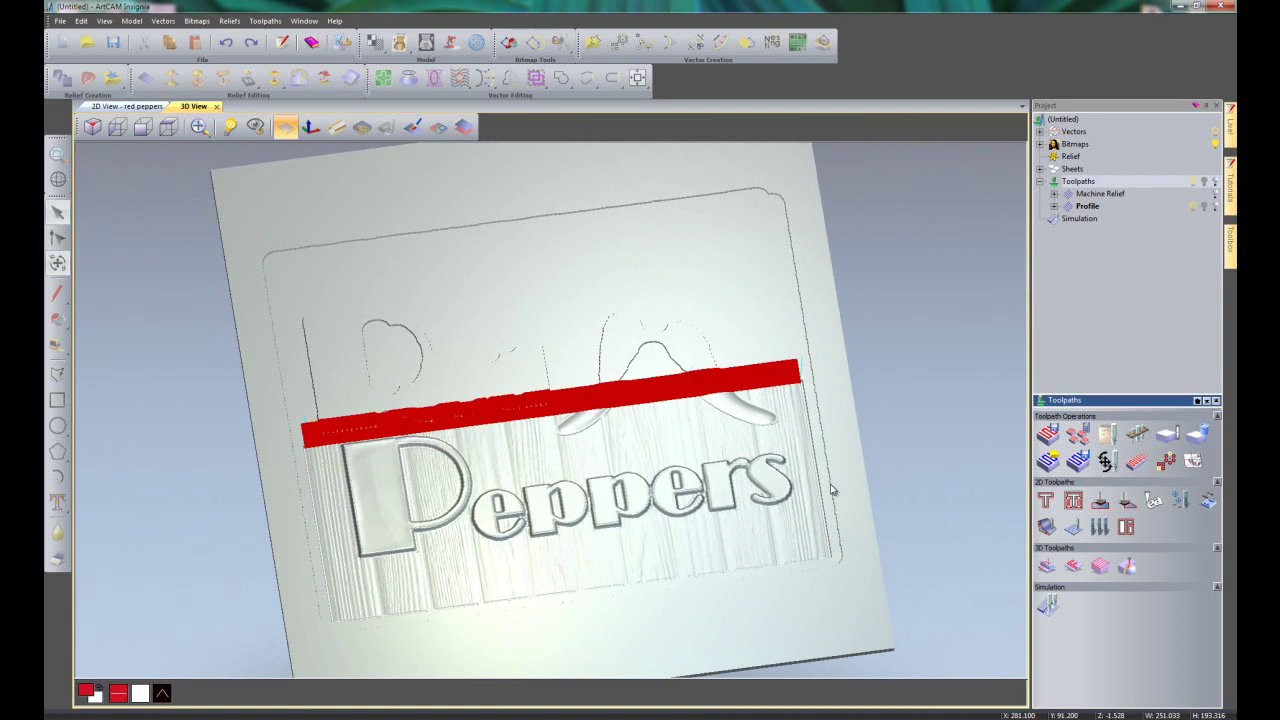
drag(832, 476, 820, 484)
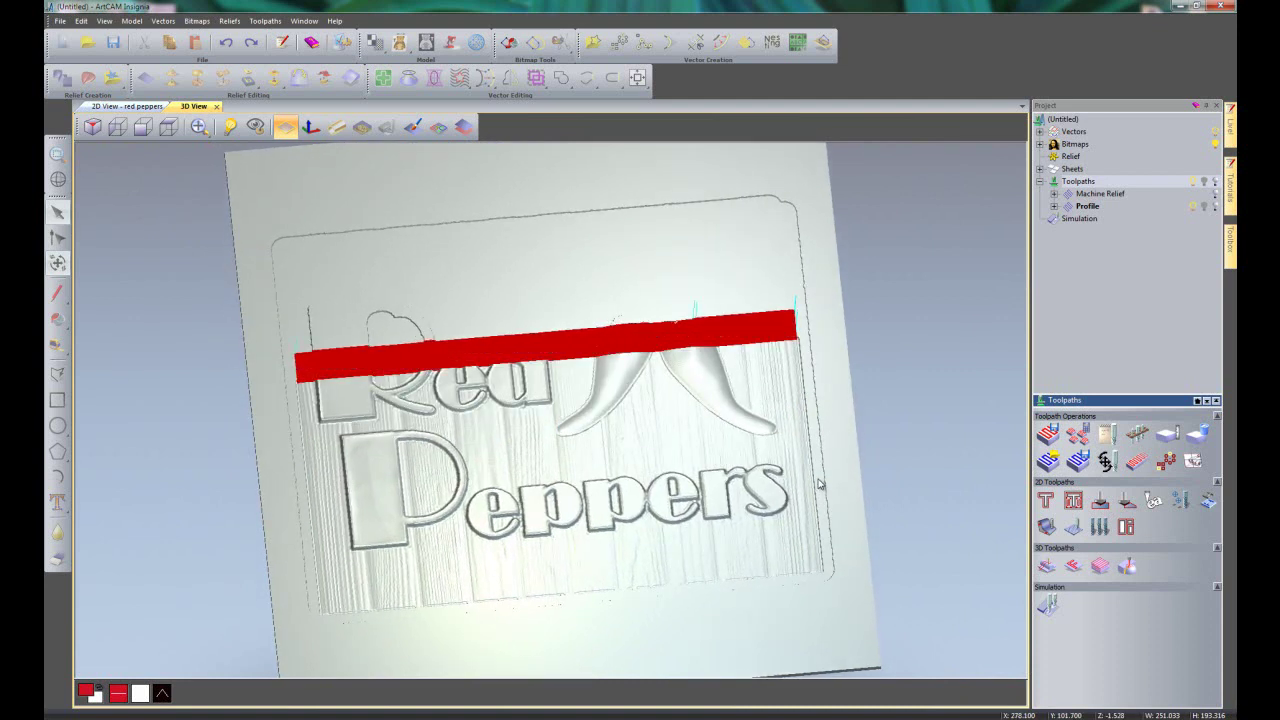
drag(819, 484, 766, 446)
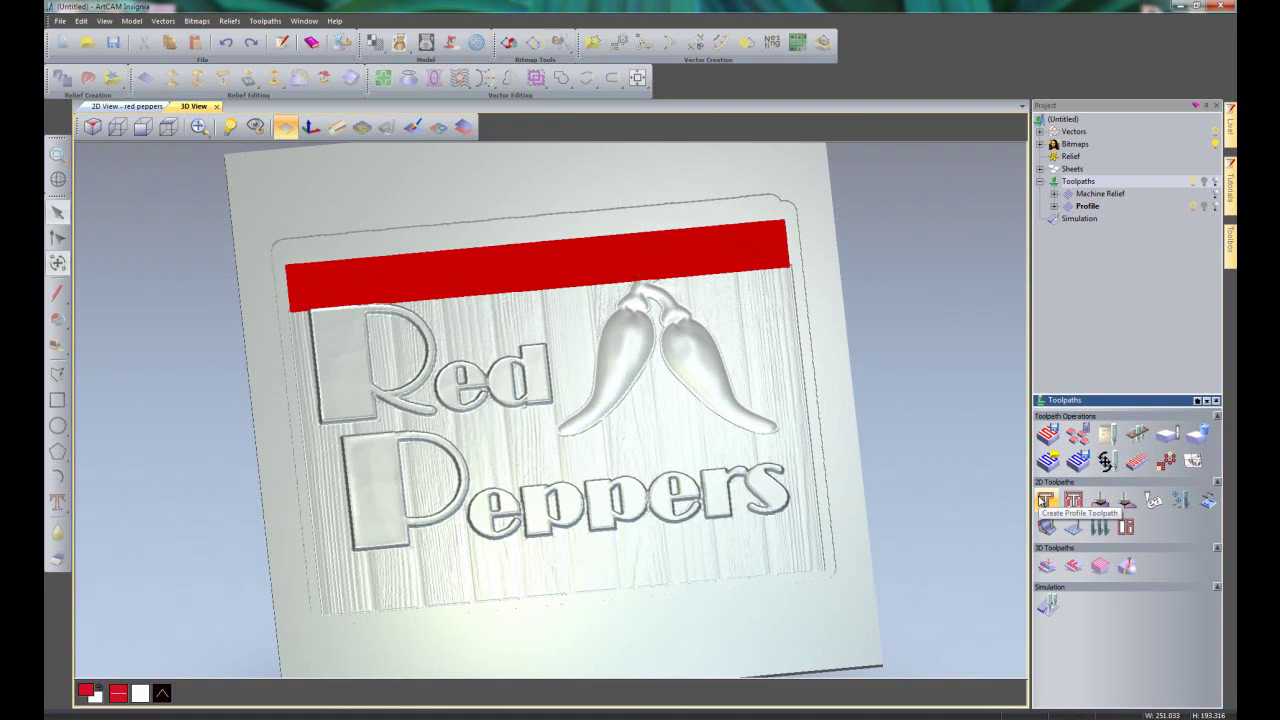
Open the toolpath saving settings and review the available machine output formats, keeping Mach3gb-Arcs(MM)(*.TAP).
click(1046, 433)
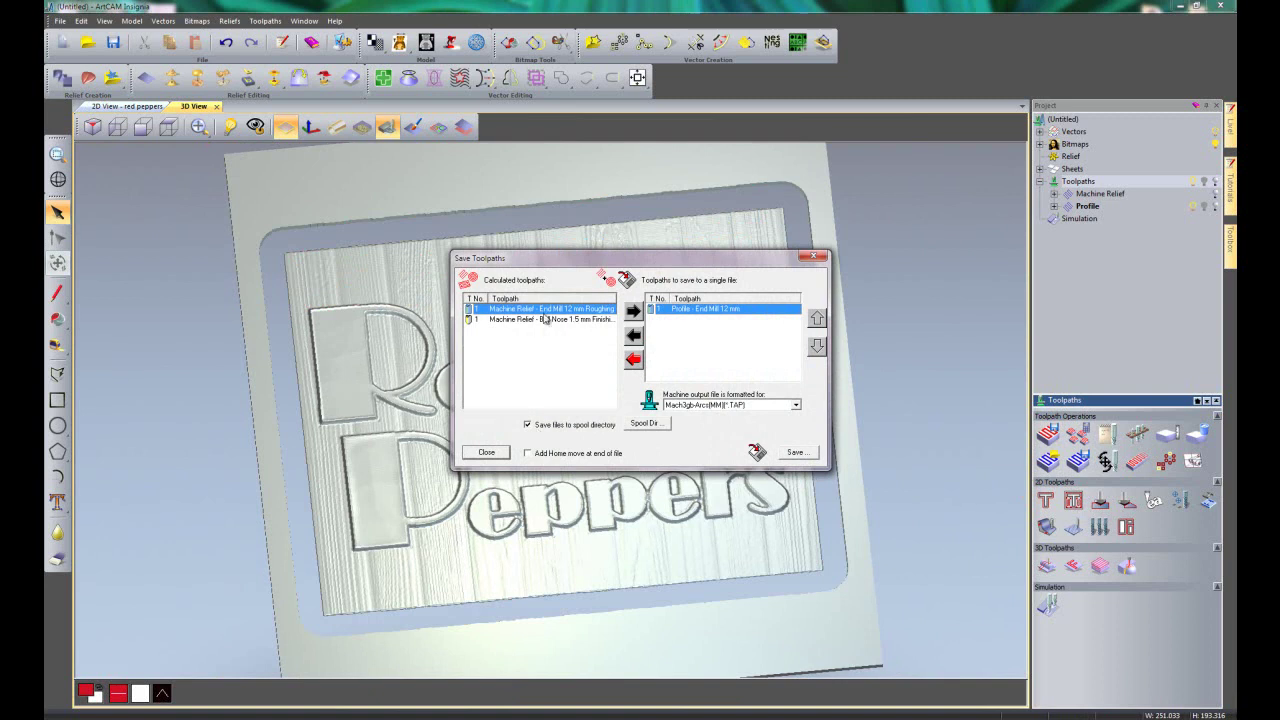
click(725, 410)
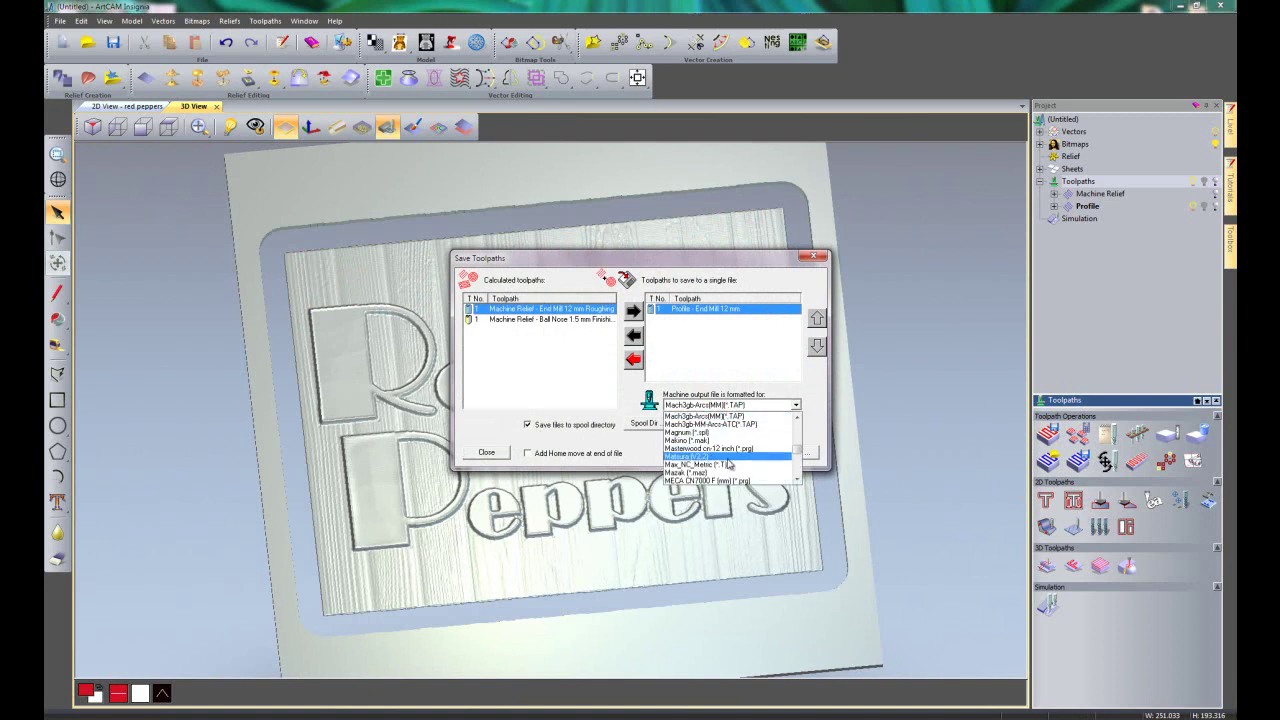
click(811, 406)
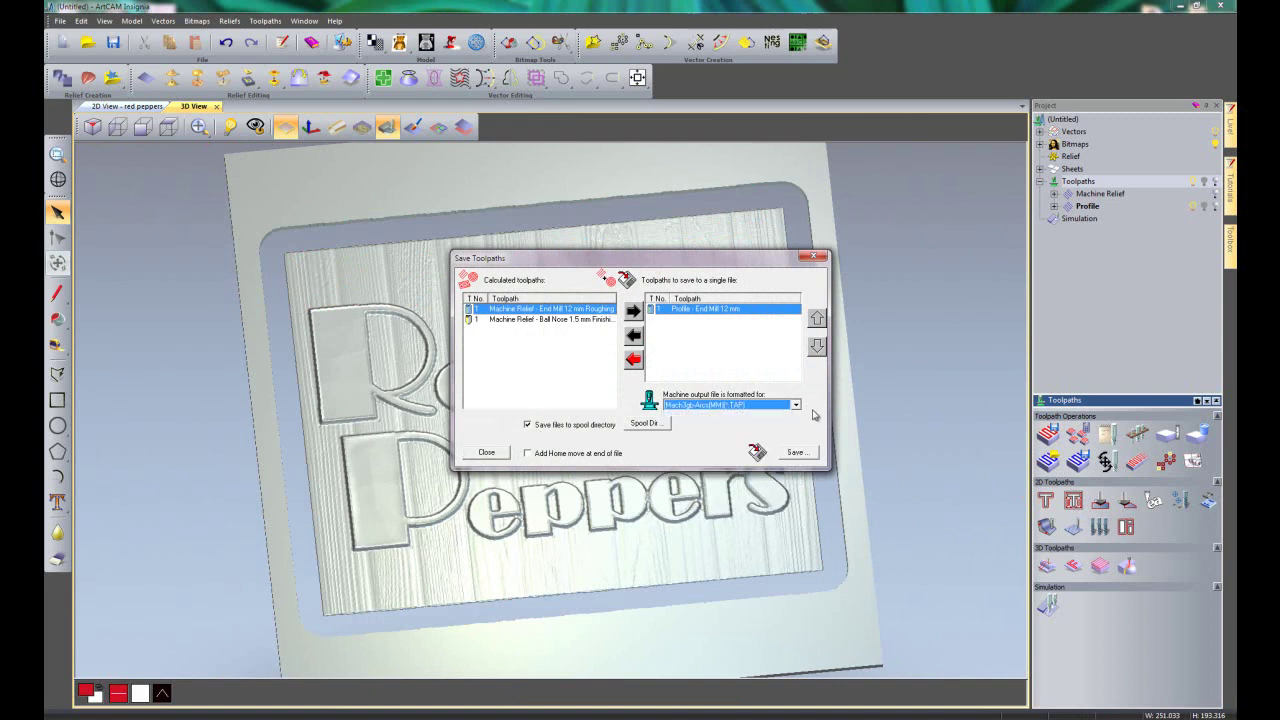